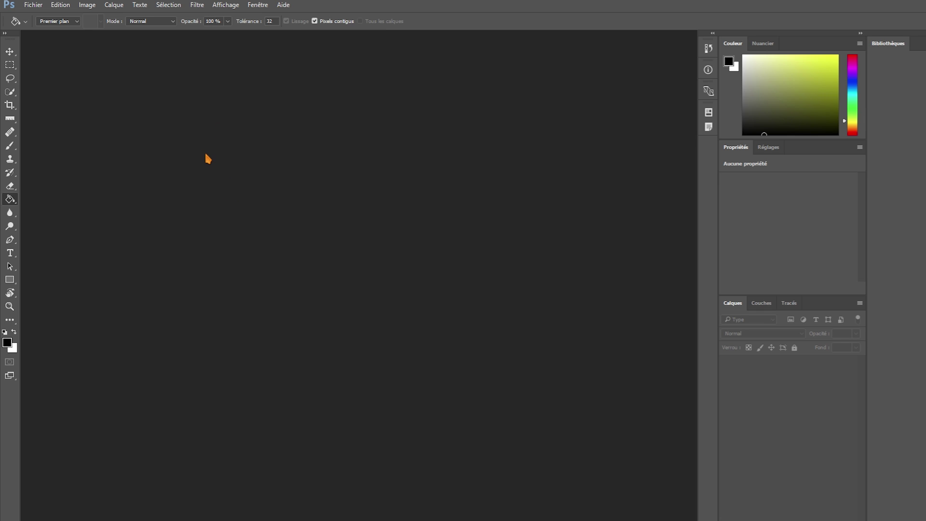
{"action": "left_click", "coordinate": [34, 7]}
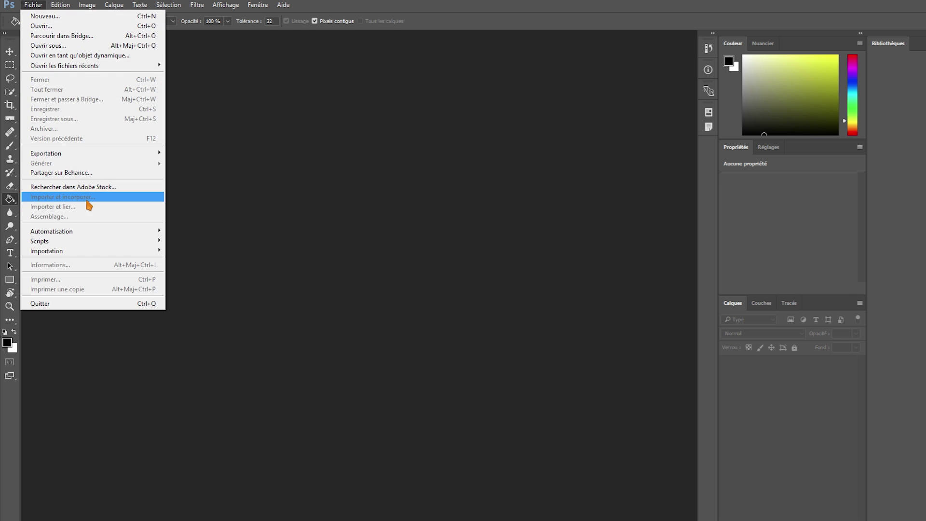
{"action": "left_click", "coordinate": [233, 141]}
{"action": "left_click", "coordinate": [60, 5]}
{"action": "mouse_move", "coordinate": [258, 5]}
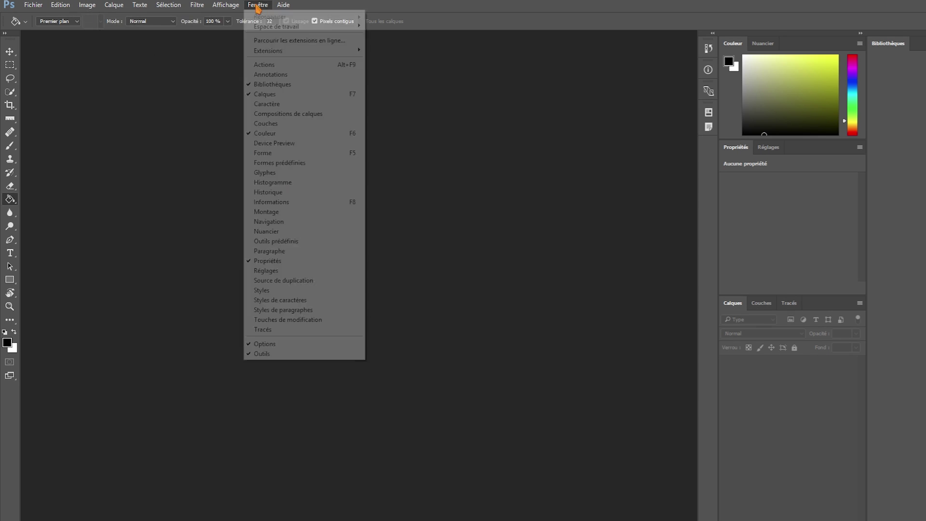
{"action": "left_click", "coordinate": [379, 174]}
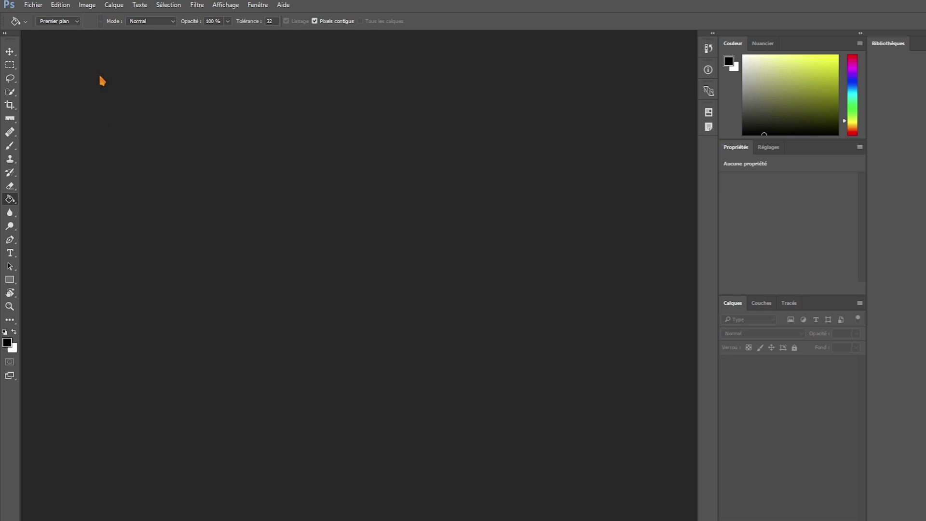
- Open raspberry-2023404_1920.jpg from the For Photoshop folder and close the document again
{"action": "left_click", "coordinate": [32, 7]}
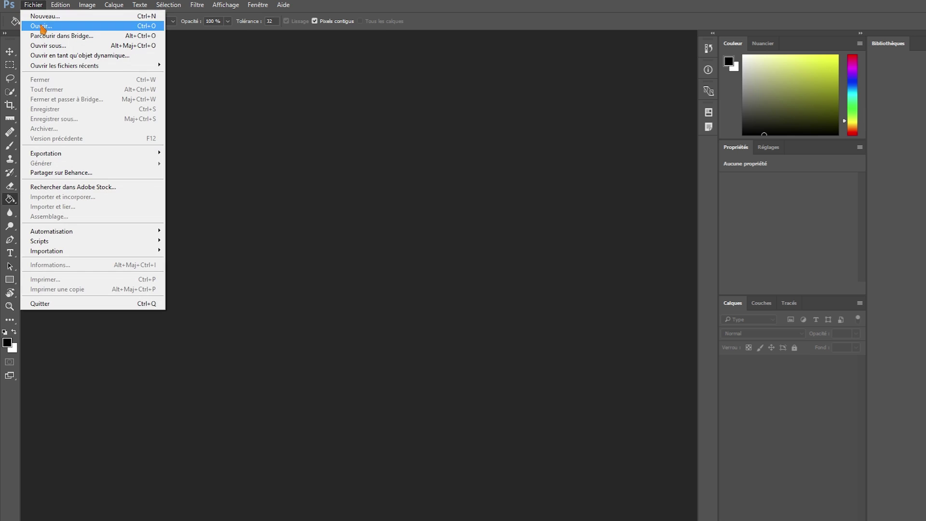
{"action": "left_click", "coordinate": [46, 26]}
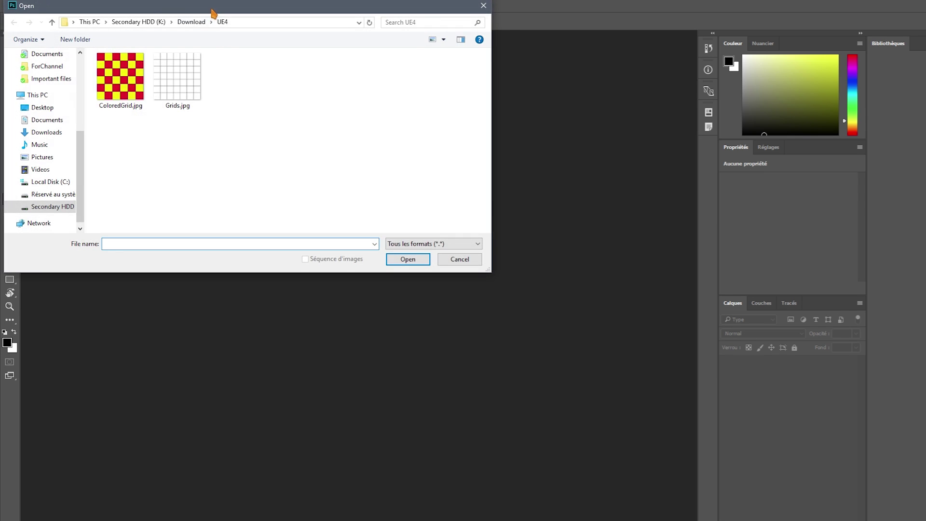
{"action": "left_click_drag", "start_coordinate": [214, 14], "coordinate": [308, 116]}
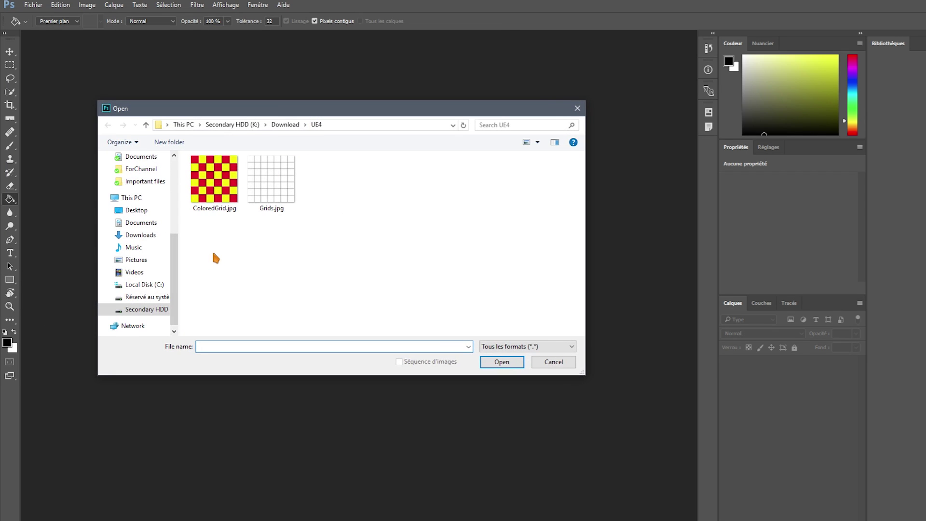
{"action": "left_click", "coordinate": [130, 198]}
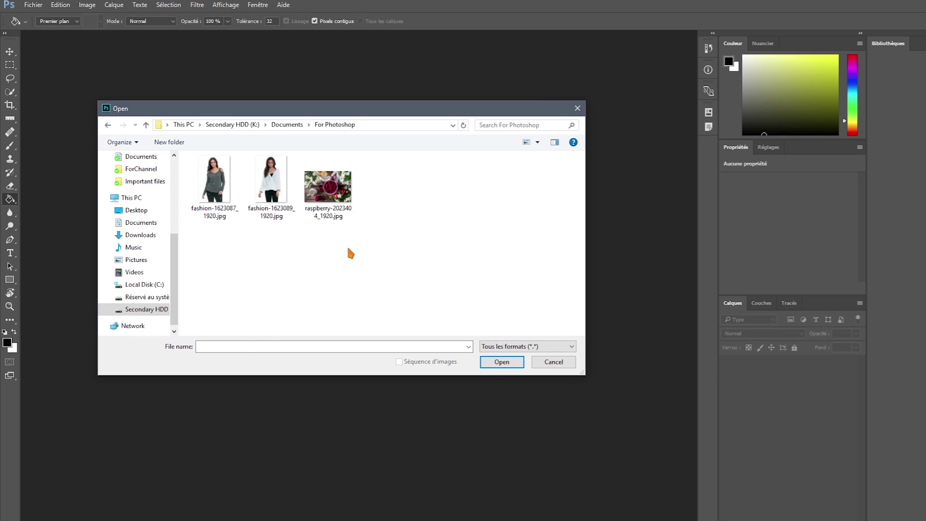
{"action": "left_click", "coordinate": [328, 188]}
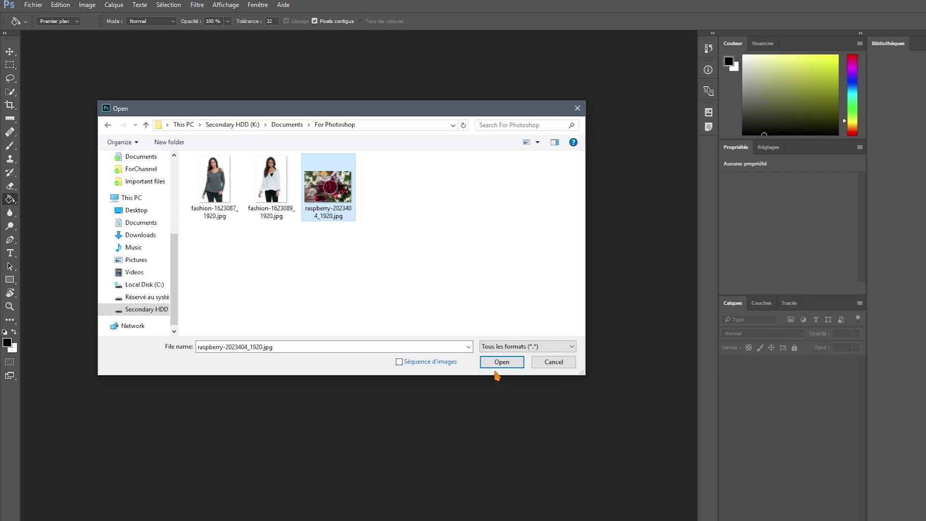
{"action": "double_click", "coordinate": [340, 203]}
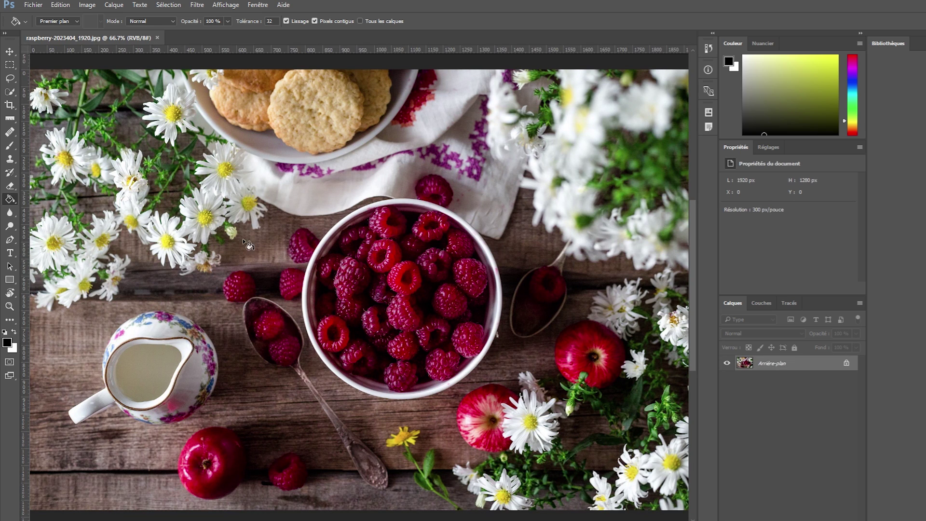
{"action": "left_click", "coordinate": [158, 38]}
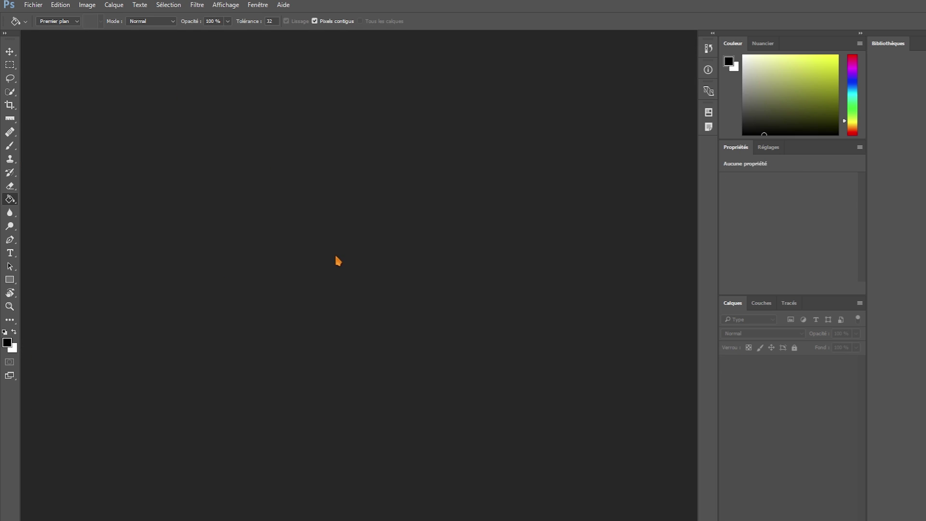
- Open raspberry-2023404_1920.jpg by bringing it into the empty workspace straight from the file explorer window
{"action": "key", "text": "alt+Tab"}
{"action": "left_click_drag", "start_coordinate": [547, 242], "coordinate": [153, 211]}
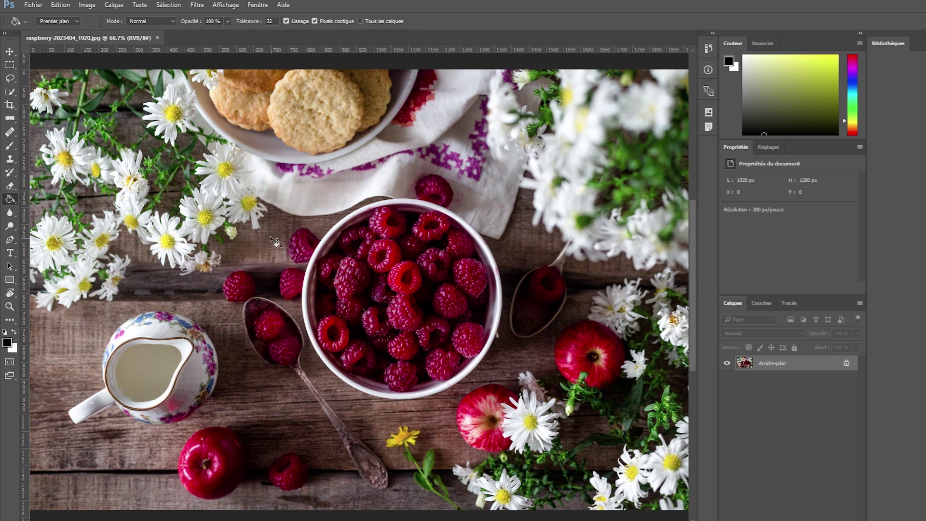
{"action": "left_click", "coordinate": [268, 226]}
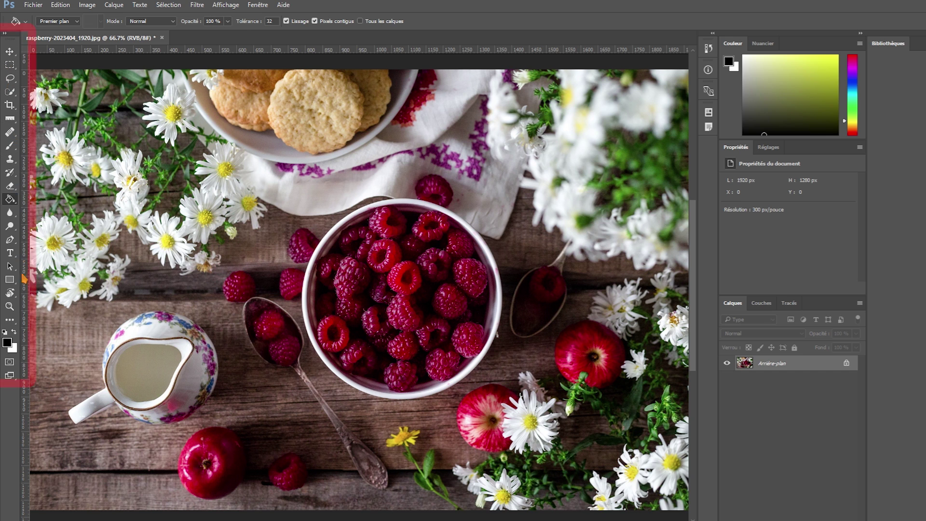
- Paint black freehand scribbles across the raspberry photo with the Brush tool at size 100
{"action": "left_click", "coordinate": [10, 146]}
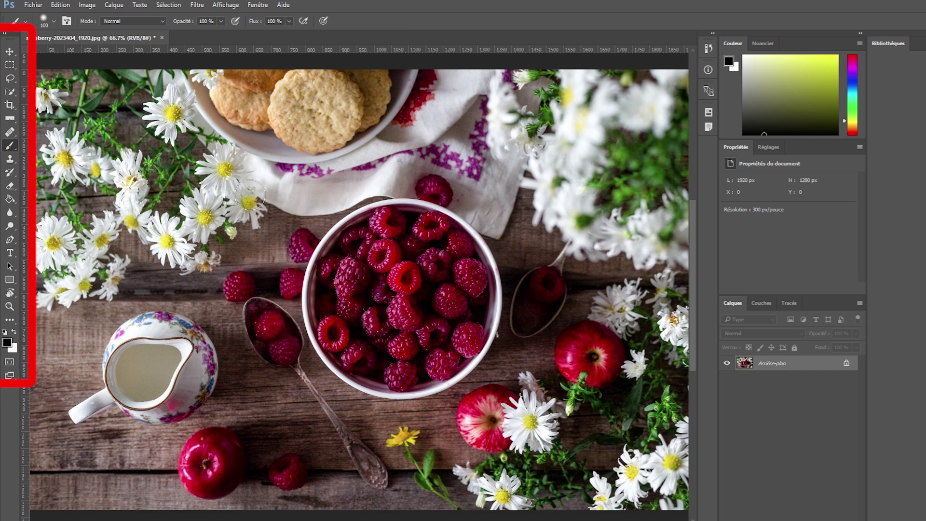
{"action": "mouse_move", "coordinate": [195, 189]}
{"action": "left_mouse_down"}
{"action": "mouse_move", "coordinate": [208, 159]}
{"action": "mouse_move", "coordinate": [230, 409]}
{"action": "left_mouse_up"}
{"action": "mouse_move", "coordinate": [313, 423]}
{"action": "left_mouse_down"}
{"action": "mouse_move", "coordinate": [504, 399]}
{"action": "mouse_move", "coordinate": [418, 236]}
{"action": "mouse_move", "coordinate": [433, 130]}
{"action": "mouse_move", "coordinate": [234, 243]}
{"action": "mouse_move", "coordinate": [188, 486]}
{"action": "mouse_move", "coordinate": [315, 220]}
{"action": "mouse_move", "coordinate": [567, 233]}
{"action": "mouse_move", "coordinate": [627, 420]}
{"action": "left_mouse_up"}
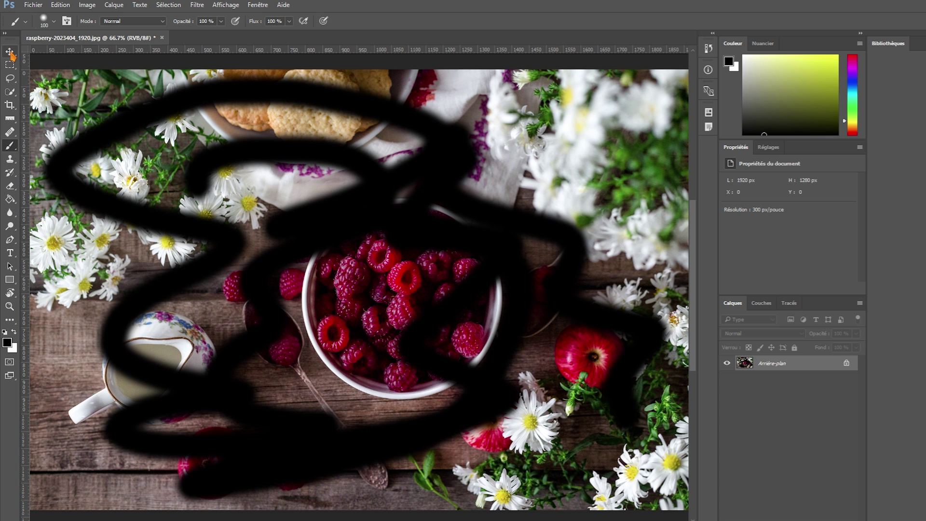
- Try to move the locked background image with the Move tool
{"action": "left_click", "coordinate": [10, 51]}
{"action": "left_click_drag", "start_coordinate": [475, 216], "coordinate": [419, 383]}
{"action": "left_click", "coordinate": [544, 226]}
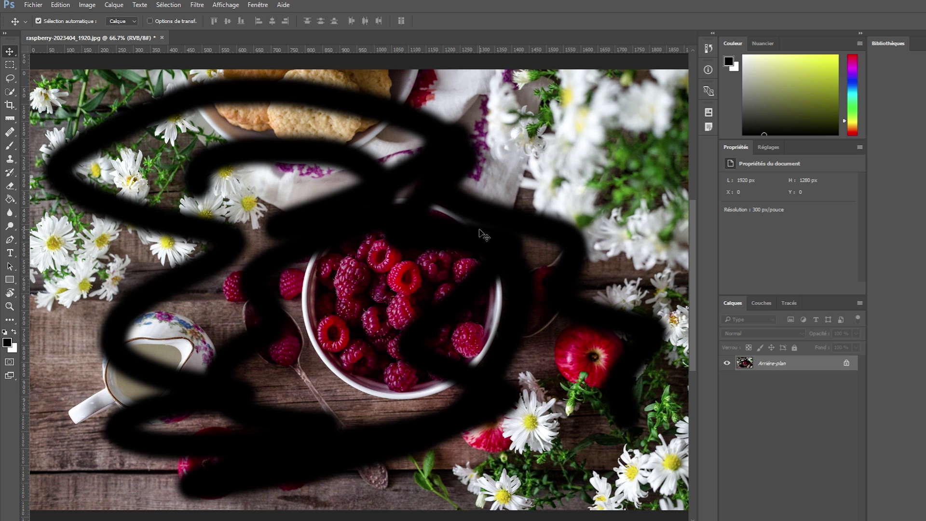
- Paint another black zigzag with the Brush over the blurred flowers and the apples, and undo that stroke
{"action": "key", "text": "b"}
{"action": "mouse_move", "coordinate": [479, 227]}
{"action": "left_mouse_down"}
{"action": "mouse_move", "coordinate": [535, 154]}
{"action": "mouse_move", "coordinate": [637, 251]}
{"action": "mouse_move", "coordinate": [404, 462]}
{"action": "left_mouse_up"}
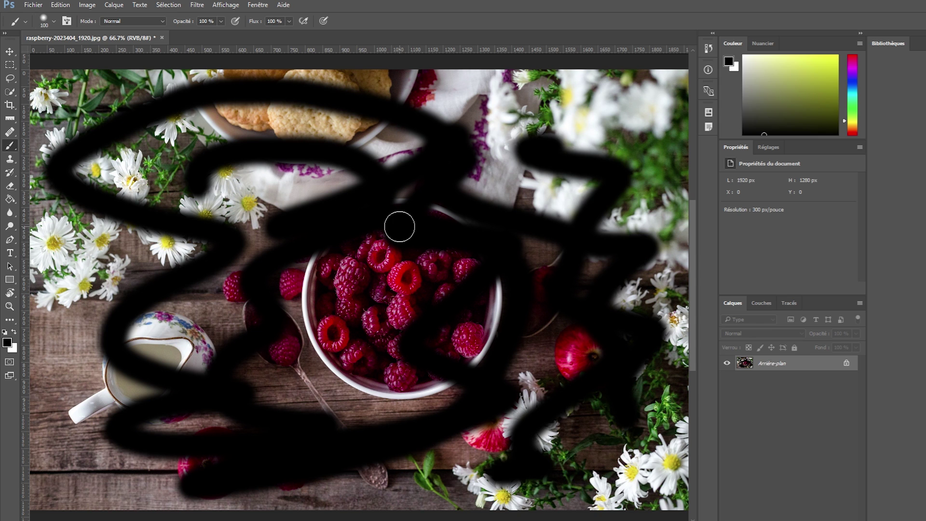
{"action": "left_click", "coordinate": [61, 5]}
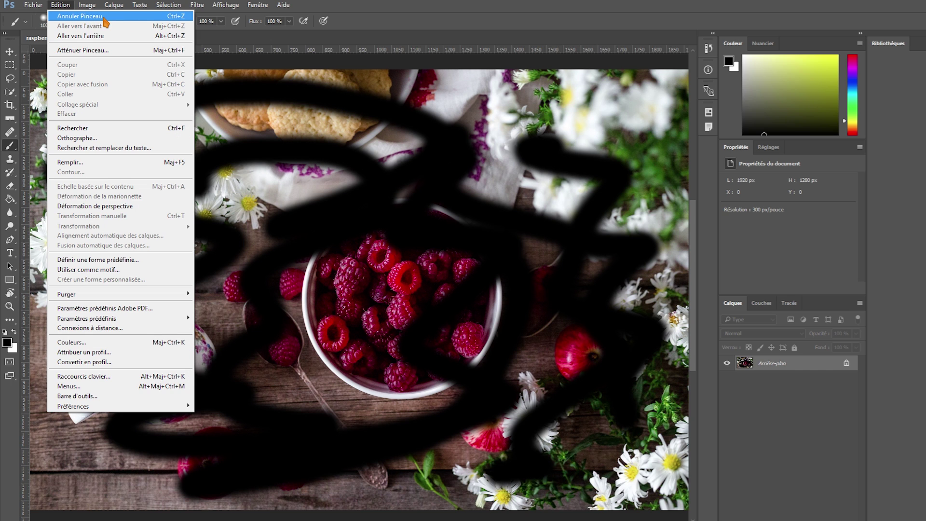
{"action": "left_click", "coordinate": [80, 16]}
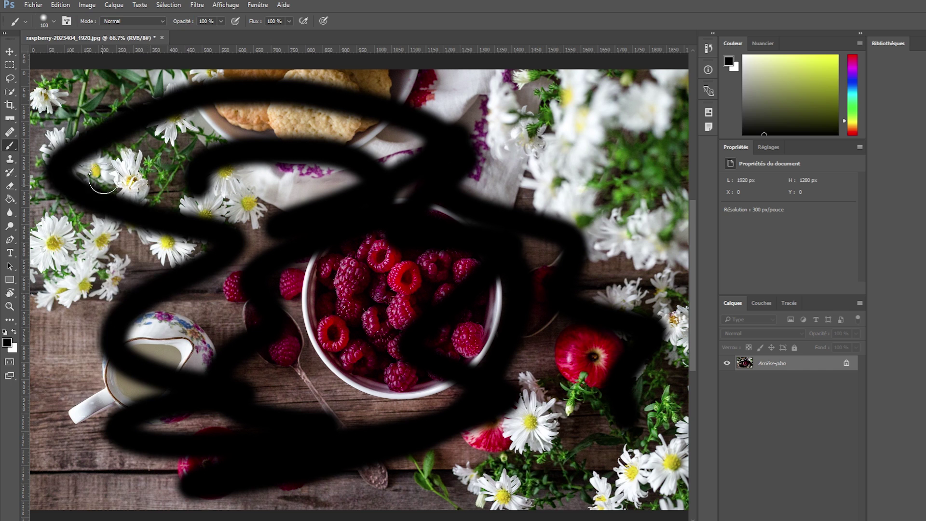
- Redo the undone black zigzag stroke
{"action": "key", "text": "ctrl+shift+z"}
{"action": "left_click", "coordinate": [60, 4]}
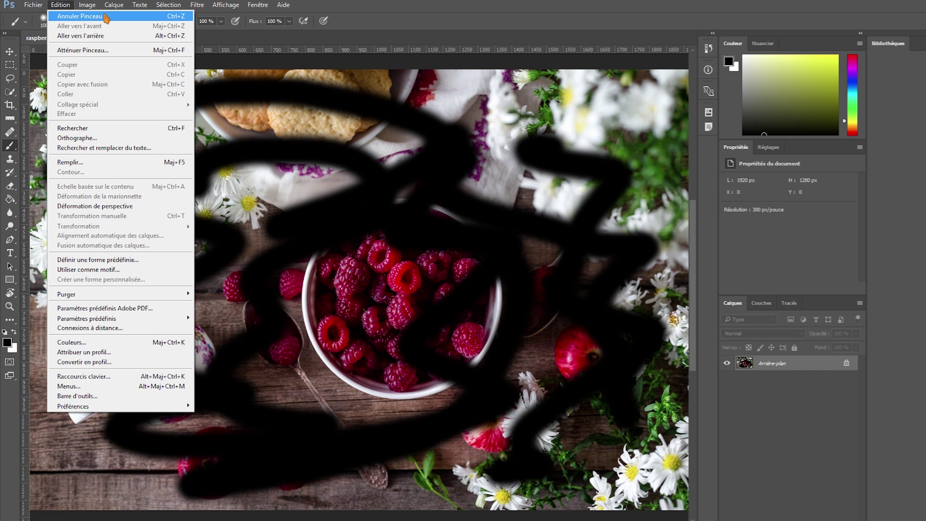
{"action": "left_click", "coordinate": [105, 18]}
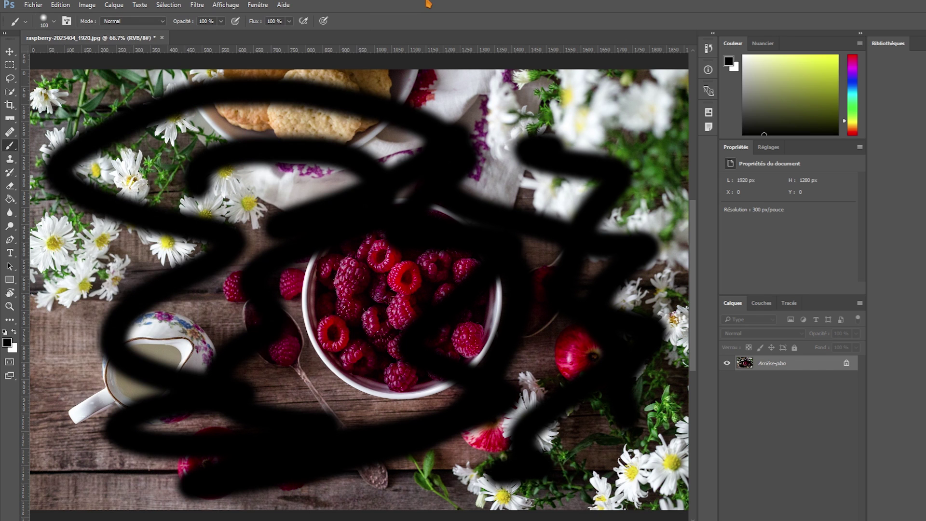
- Set the foreground colour to yellow #f2ff00 and paint a large Z across the photo
{"action": "left_click", "coordinate": [7, 342]}
{"action": "left_click", "coordinate": [484, 153]}
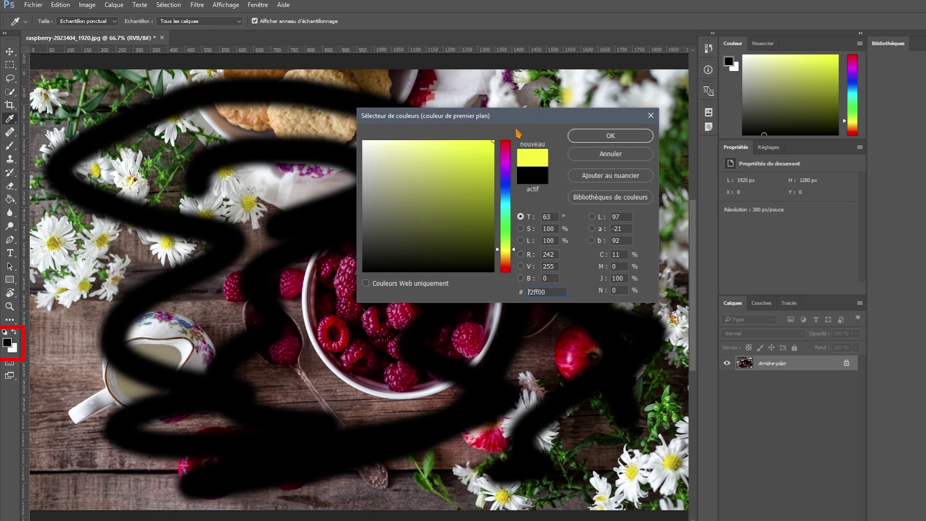
{"action": "left_click", "coordinate": [612, 137]}
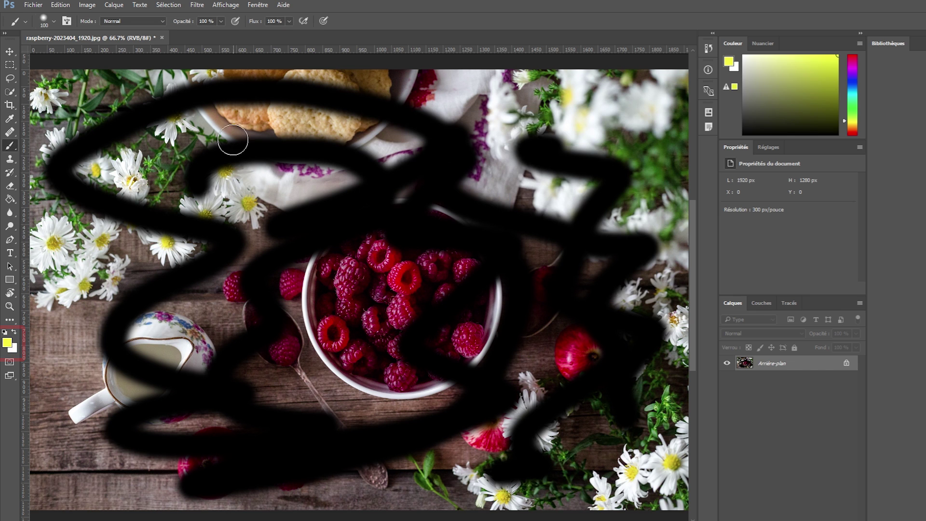
{"action": "mouse_move", "coordinate": [153, 145]}
{"action": "left_mouse_down"}
{"action": "mouse_move", "coordinate": [165, 136]}
{"action": "mouse_move", "coordinate": [179, 354]}
{"action": "mouse_move", "coordinate": [550, 372]}
{"action": "left_mouse_up"}
- Undo the yellow Z brush stroke and redo it
{"action": "left_click", "coordinate": [62, 6]}
{"action": "left_click", "coordinate": [63, 6]}
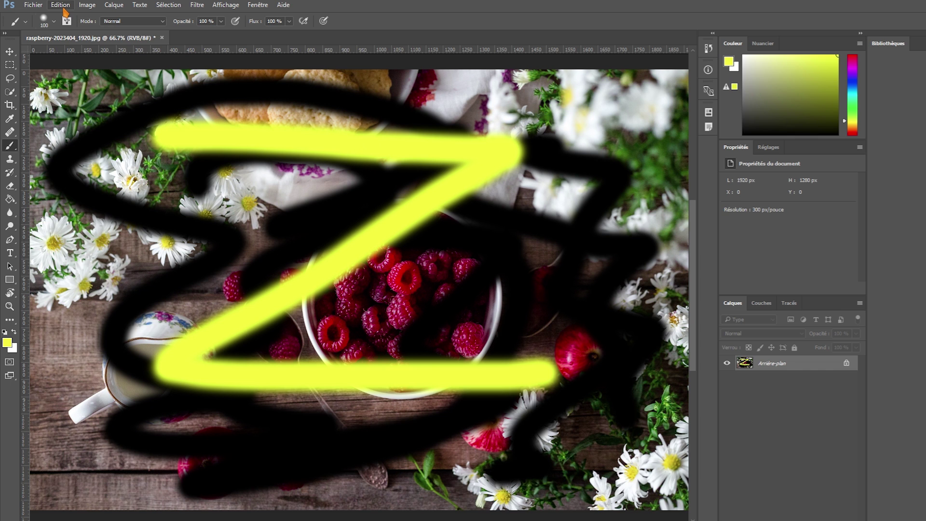
{"action": "left_click", "coordinate": [63, 8]}
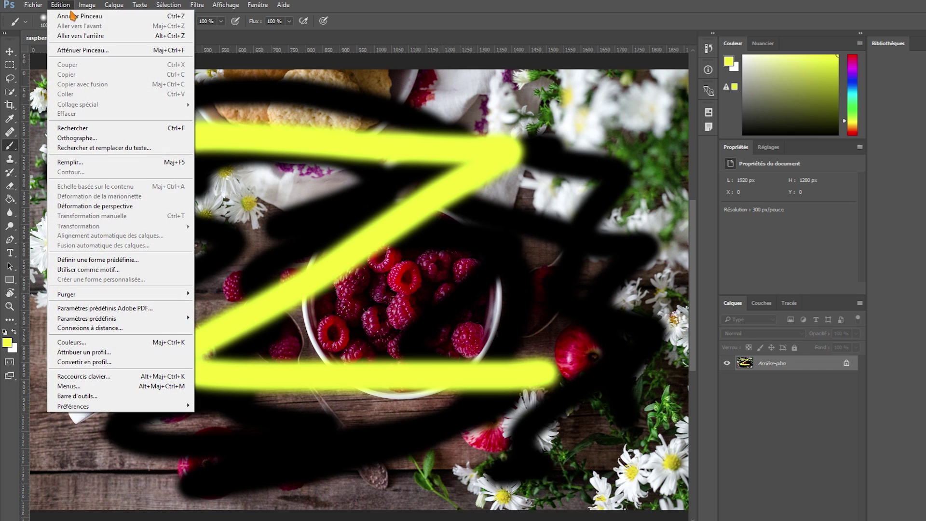
{"action": "left_click", "coordinate": [133, 22]}
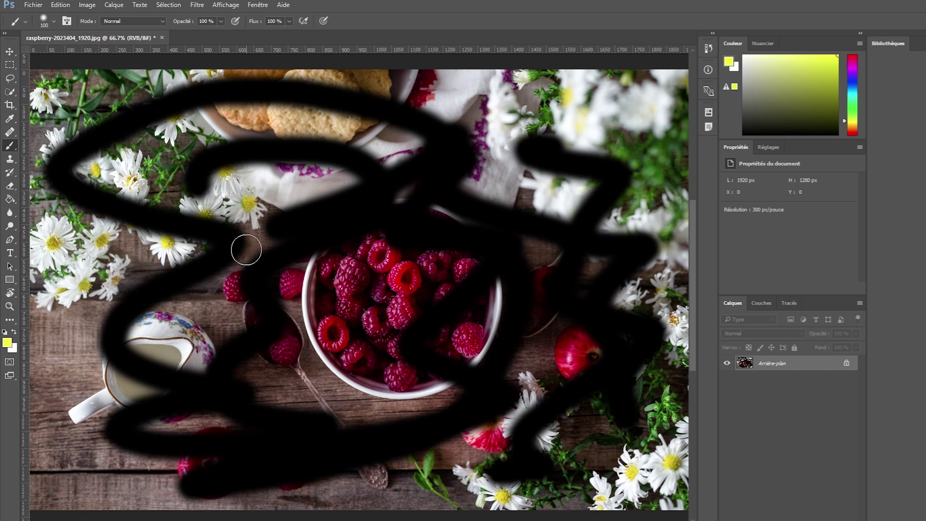
{"action": "left_click", "coordinate": [62, 6]}
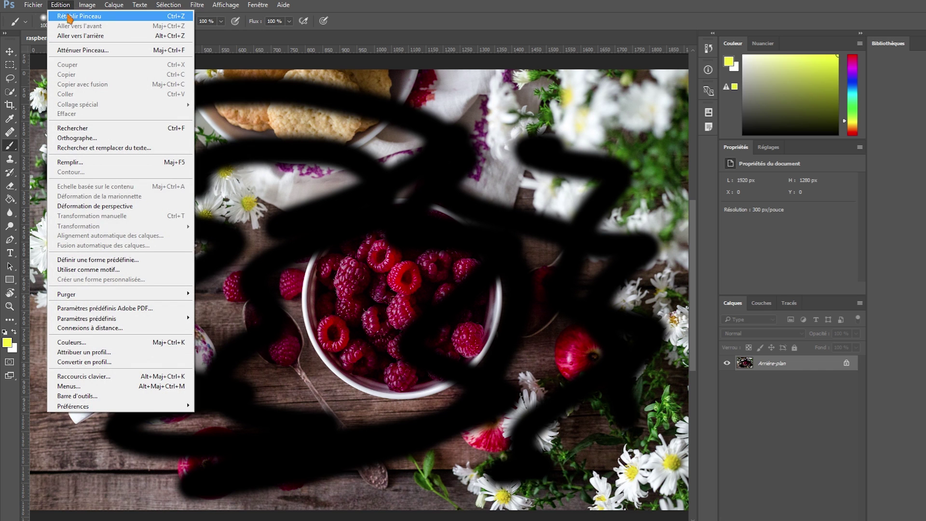
{"action": "left_click", "coordinate": [81, 18]}
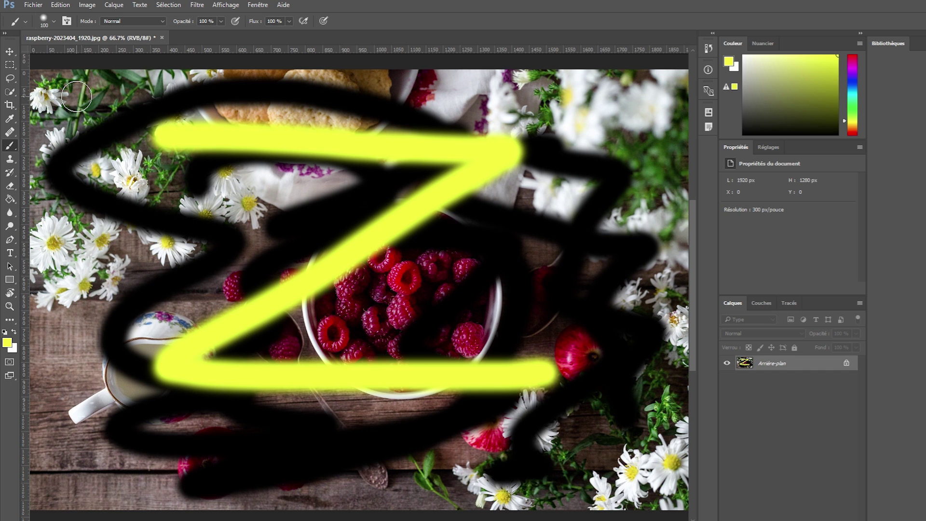
- Step backward three times in the edit history to remove the yellow Z and the black scribbles
{"action": "left_click", "coordinate": [60, 5]}
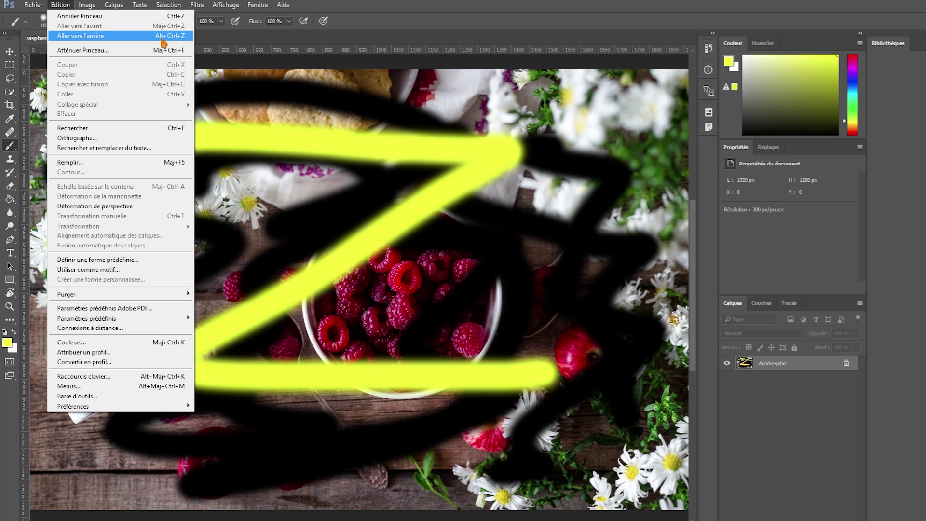
{"action": "left_click", "coordinate": [159, 36]}
{"action": "left_click", "coordinate": [60, 5]}
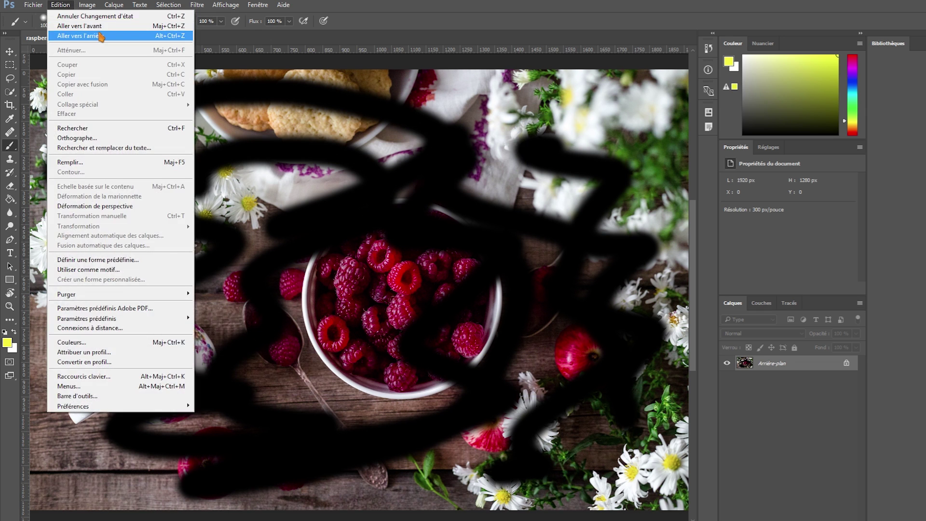
{"action": "left_click", "coordinate": [77, 36]}
{"action": "left_click", "coordinate": [61, 5]}
{"action": "left_click", "coordinate": [77, 36]}
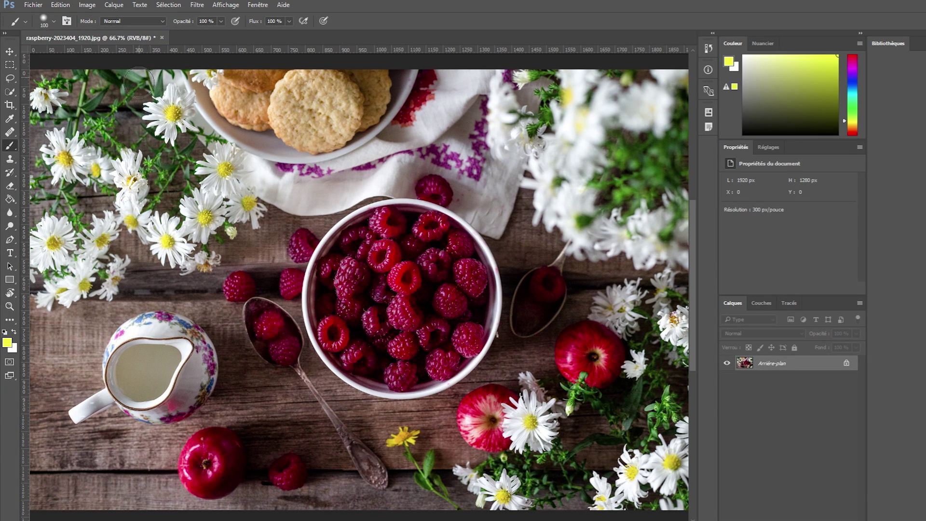
- Paint a yellow Z-shaped stroke across the photo, and add a long blue zigzag using a blue foreground colour
{"action": "mouse_move", "coordinate": [132, 144]}
{"action": "left_mouse_down"}
{"action": "mouse_move", "coordinate": [411, 167]}
{"action": "mouse_move", "coordinate": [646, 397]}
{"action": "left_mouse_up"}
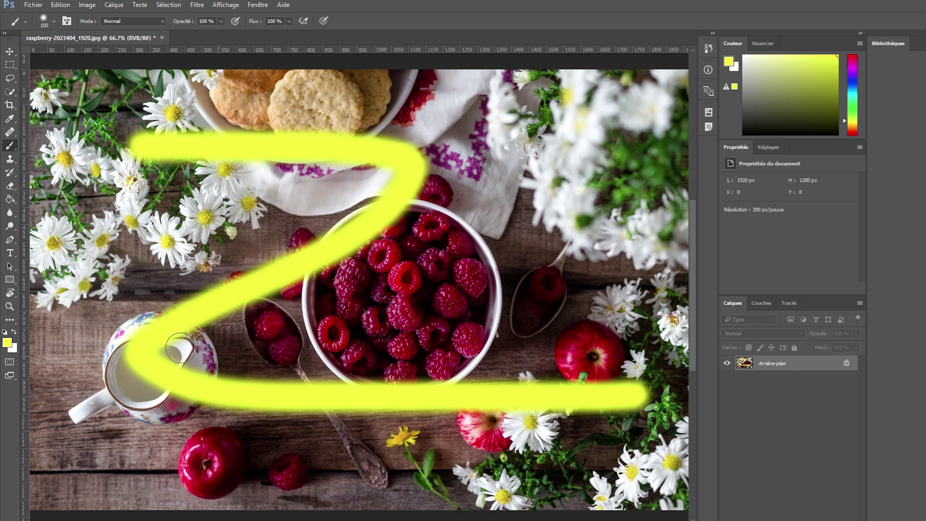
{"action": "left_click", "coordinate": [7, 342]}
{"action": "left_click", "coordinate": [508, 188]}
{"action": "left_click_drag", "start_coordinate": [461, 164], "coordinate": [473, 176]}
{"action": "left_click", "coordinate": [623, 136]}
{"action": "mouse_move", "coordinate": [576, 130]}
{"action": "left_mouse_down"}
{"action": "mouse_move", "coordinate": [335, 404]}
{"action": "mouse_move", "coordinate": [277, 507]}
{"action": "mouse_move", "coordinate": [91, 499]}
{"action": "mouse_move", "coordinate": [60, 168]}
{"action": "left_mouse_up"}
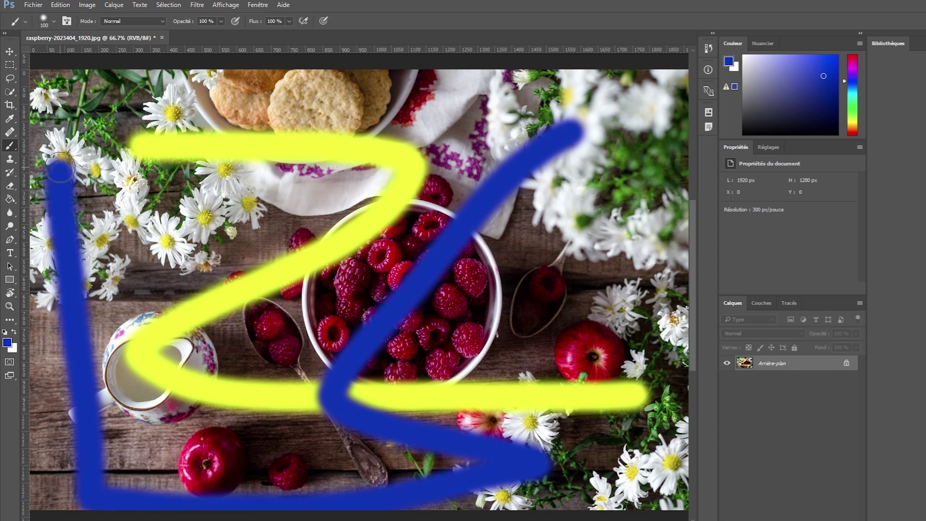
- Set the foreground colour to bright green and paint a Z-shaped stroke overlapping the yellow one
{"action": "left_click", "coordinate": [7, 342]}
{"action": "left_click_drag", "start_coordinate": [505, 221], "coordinate": [507, 234]}
{"action": "left_click_drag", "start_coordinate": [484, 161], "coordinate": [509, 136]}
{"action": "mouse_move", "coordinate": [207, 154]}
{"action": "left_mouse_down"}
{"action": "mouse_move", "coordinate": [494, 183]}
{"action": "mouse_move", "coordinate": [269, 338]}
{"action": "mouse_move", "coordinate": [661, 343]}
{"action": "left_mouse_up"}
- Set the foreground colour to a saturated red
{"action": "left_click", "coordinate": [7, 342]}
{"action": "left_click_drag", "start_coordinate": [505, 235], "coordinate": [505, 271]}
{"action": "left_click", "coordinate": [612, 142]}
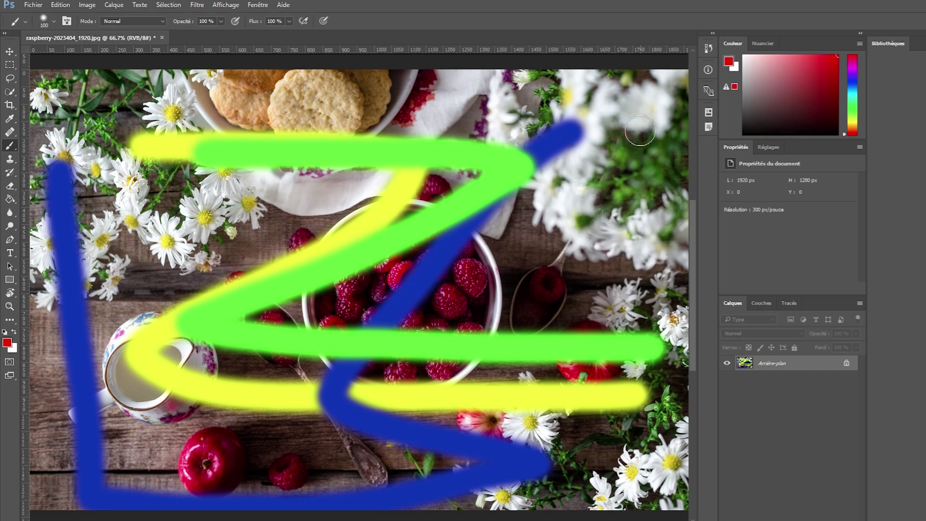
- Paint a vertical red stroke down the photo's right side, and step backward four times to remove all the coloured strokes
{"action": "left_click_drag", "start_coordinate": [639, 125], "coordinate": [606, 482]}
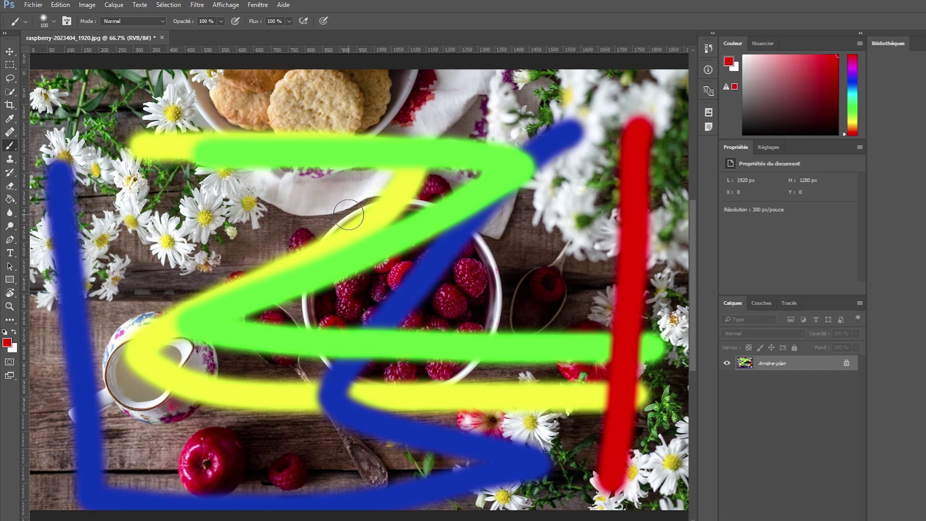
{"action": "key", "text": "ctrl+alt+z"}
{"action": "key", "text": "ctrl+alt+z"}
{"action": "key", "text": "ctrl+alt+z"}
{"action": "key", "text": "ctrl+alt+z"}
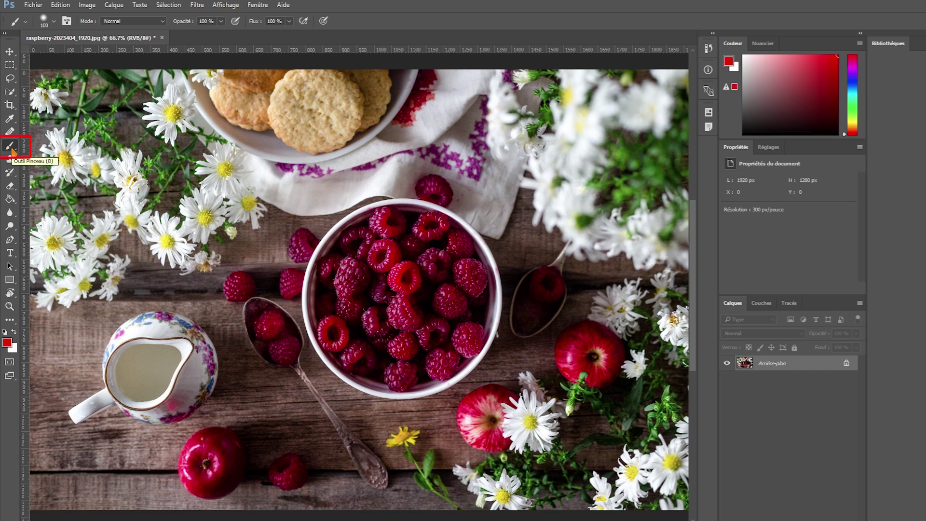
- Paint a thick red Z-shaped stroke across the photo with the Brush, and switch to the Pencil tool and back to the Brush
{"action": "mouse_move", "coordinate": [182, 145]}
{"action": "left_mouse_down"}
{"action": "mouse_move", "coordinate": [195, 145]}
{"action": "mouse_move", "coordinate": [126, 295]}
{"action": "mouse_move", "coordinate": [535, 299]}
{"action": "left_mouse_up"}
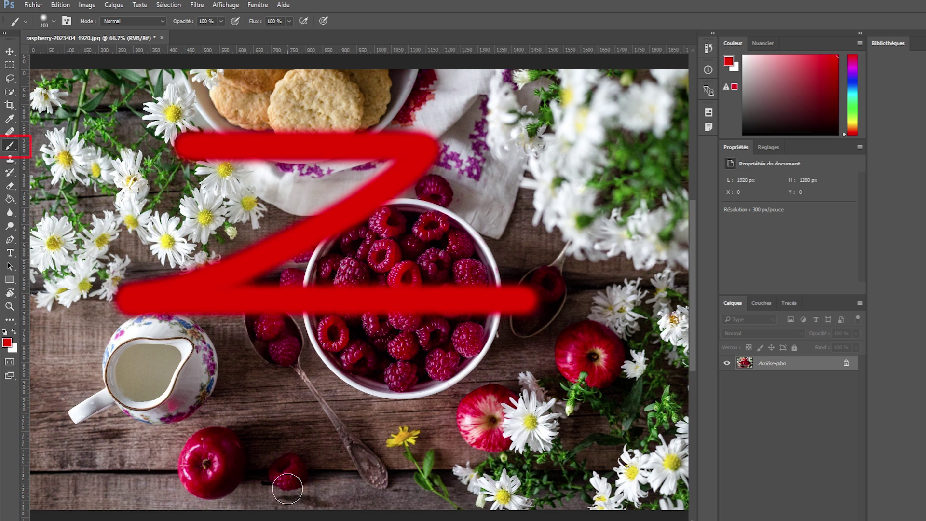
{"action": "right_click", "coordinate": [15, 153]}
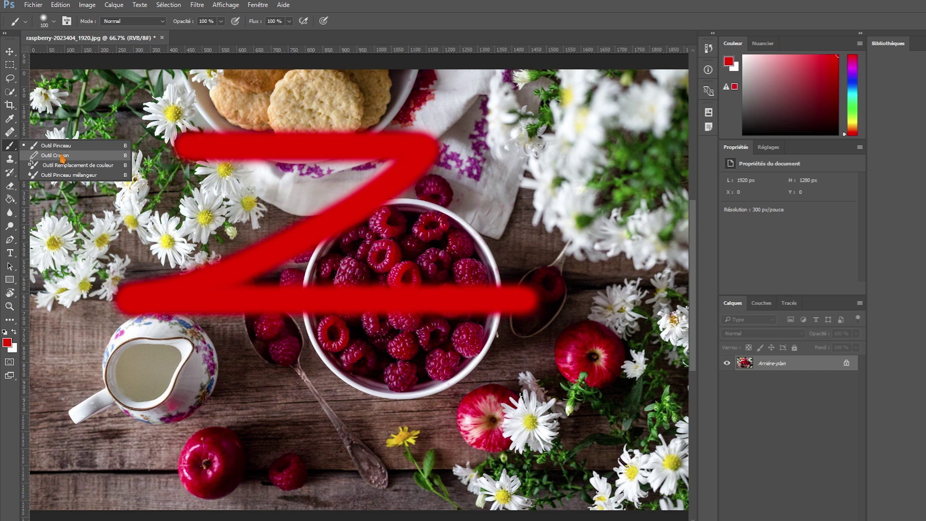
{"action": "left_click", "coordinate": [62, 156]}
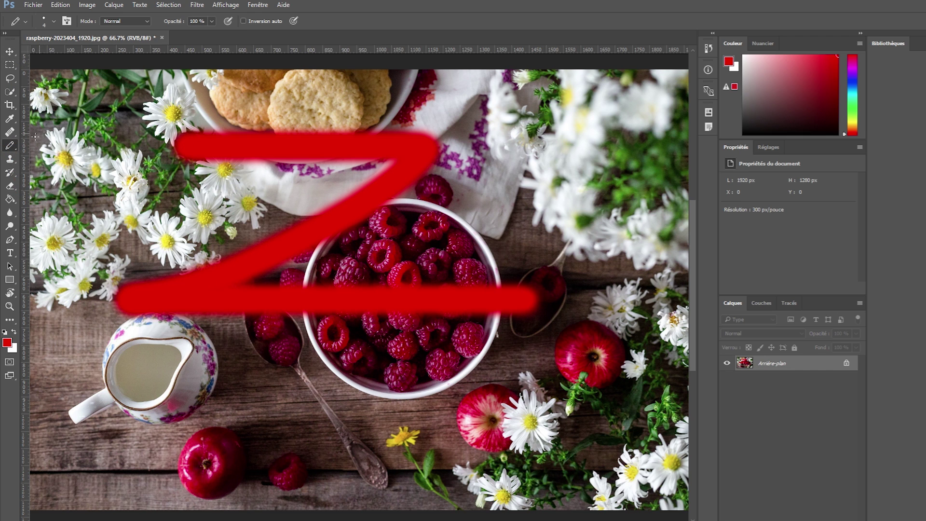
{"action": "left_click", "coordinate": [9, 151]}
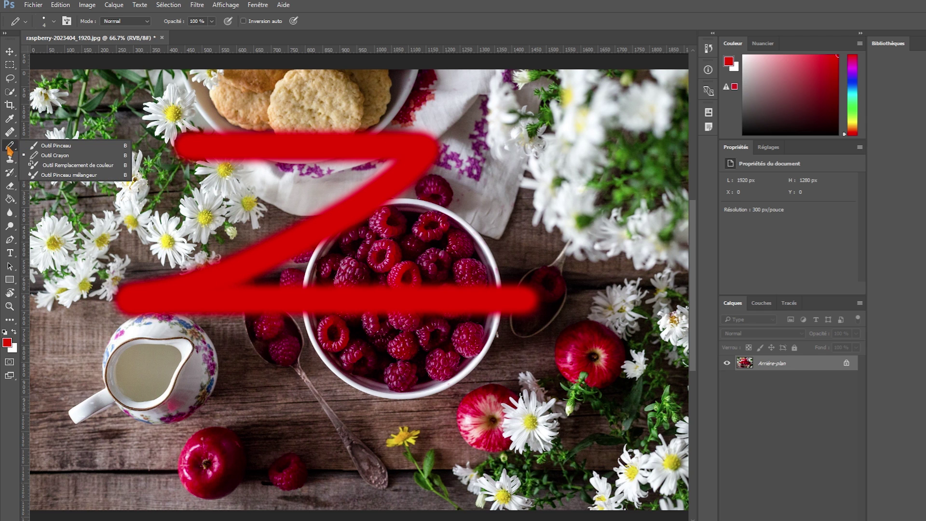
{"action": "left_click", "coordinate": [54, 146]}
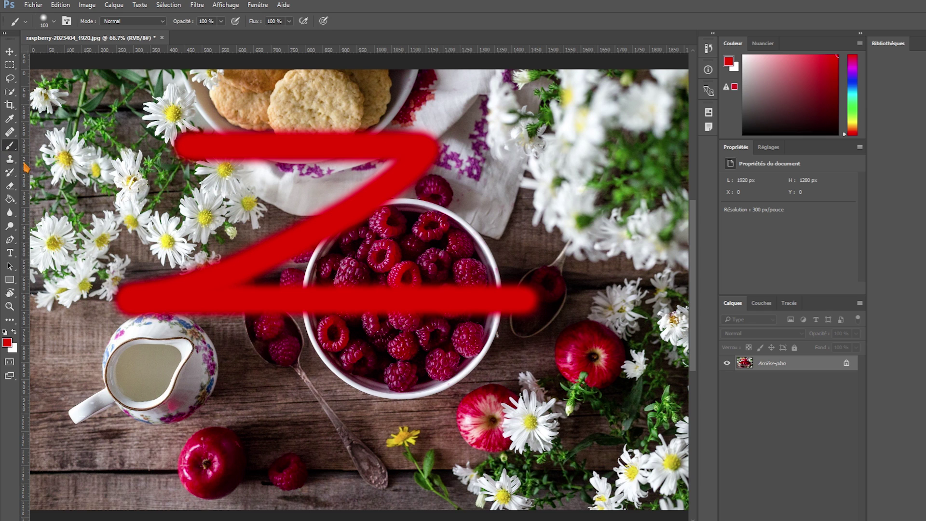
- Draw a thin, winding red line around the bowl and over the apples with the Pencil tool, and step backward to remove both red strokes
{"action": "left_click", "coordinate": [10, 145]}
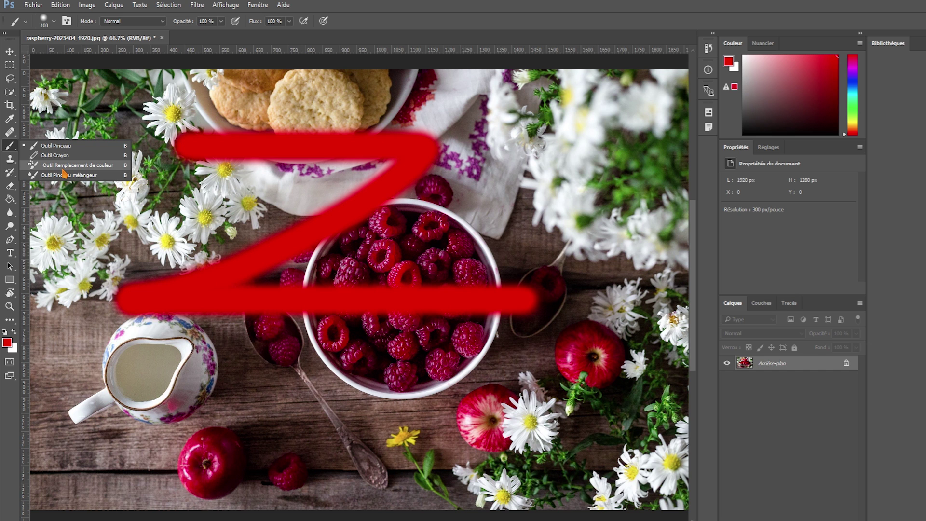
{"action": "left_click", "coordinate": [57, 155]}
{"action": "mouse_move", "coordinate": [505, 189]}
{"action": "left_mouse_down"}
{"action": "mouse_move", "coordinate": [488, 198]}
{"action": "mouse_move", "coordinate": [546, 264]}
{"action": "mouse_move", "coordinate": [611, 386]}
{"action": "mouse_move", "coordinate": [424, 429]}
{"action": "mouse_move", "coordinate": [332, 393]}
{"action": "left_mouse_up"}
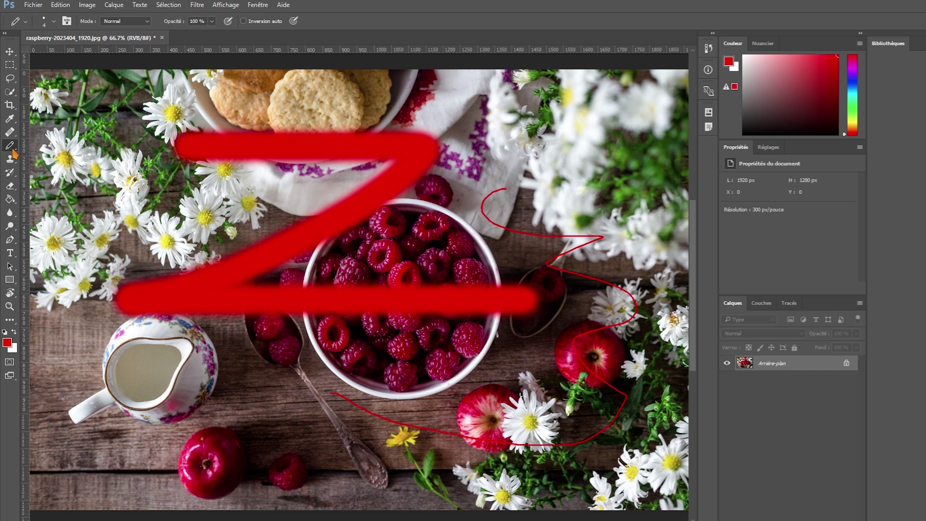
{"action": "key", "text": "ctrl+alt+z"}
{"action": "key", "text": "ctrl+alt+z"}
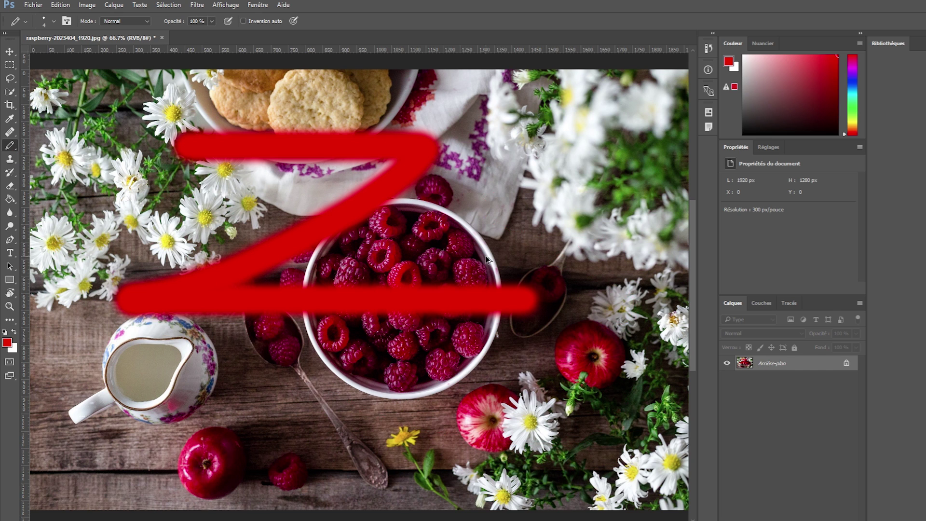
- Zoom in on the raspberry bowl to 200% with the Zoom tool, and zoom back out to 66.7%
{"action": "scroll", "coordinate": [368, 267], "scroll_direction": "down", "scroll_amount": 1}
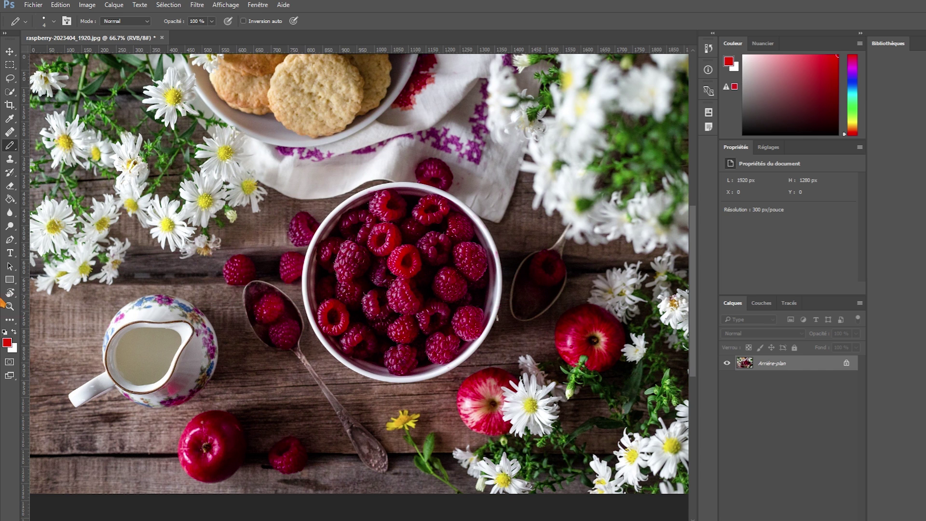
{"action": "left_click", "coordinate": [10, 307]}
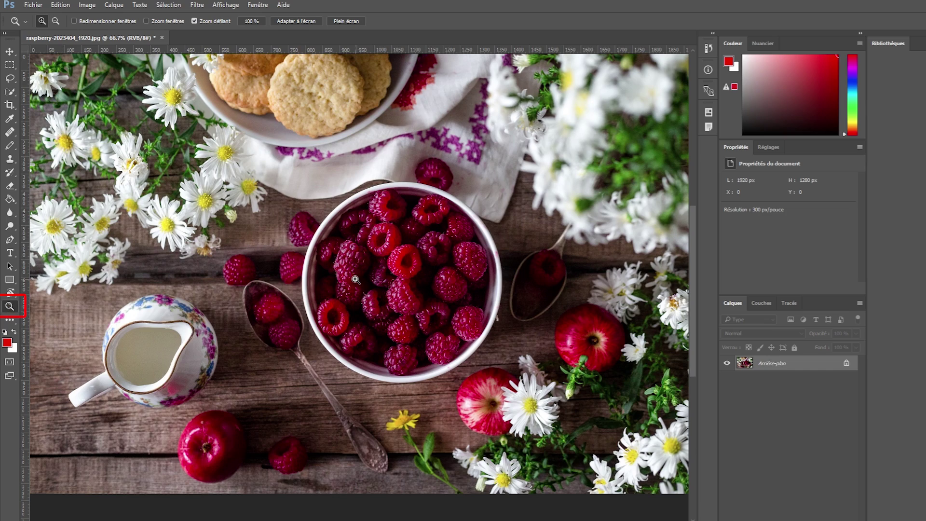
{"action": "left_click", "coordinate": [356, 279]}
{"action": "left_click", "coordinate": [361, 320]}
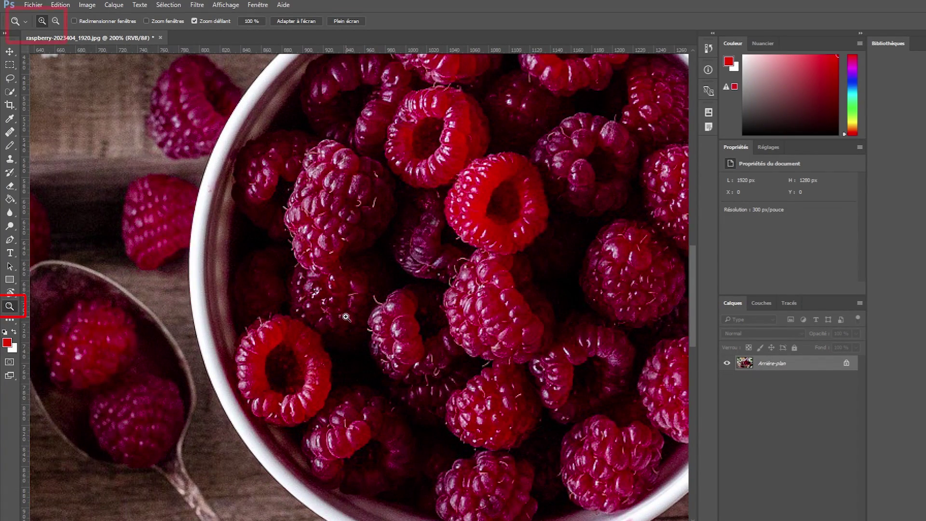
{"action": "left_click", "coordinate": [346, 317], "text": "alt"}
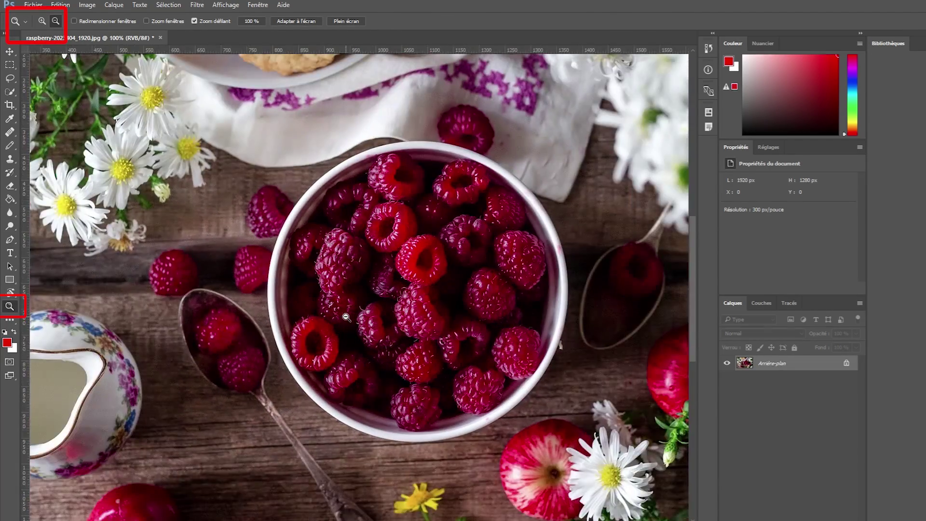
{"action": "left_click", "coordinate": [346, 317], "text": "alt"}
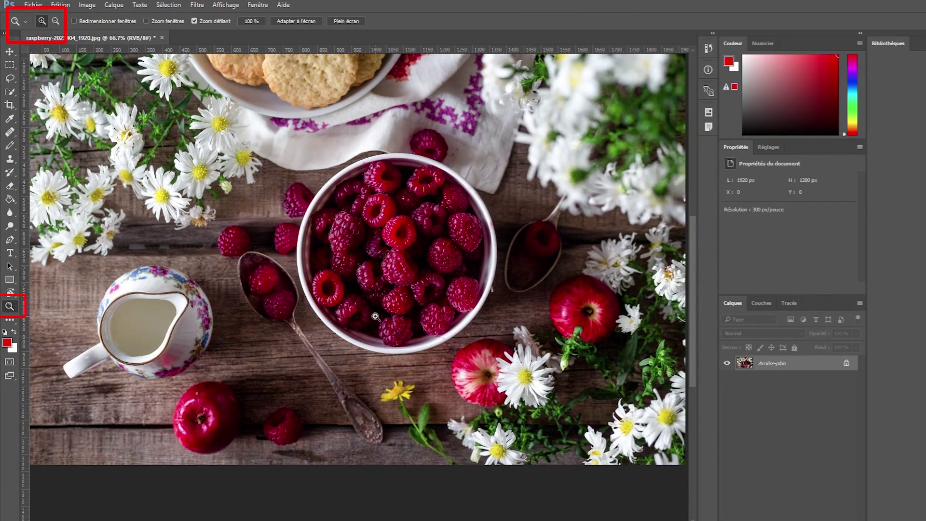
- Magnify the raspberries at the bowl's lower edge to 400% with scrubby zoom, and fit the whole image to the screen
{"action": "left_click_drag", "start_coordinate": [375, 316], "coordinate": [375, 236]}
{"action": "right_click", "coordinate": [376, 236]}
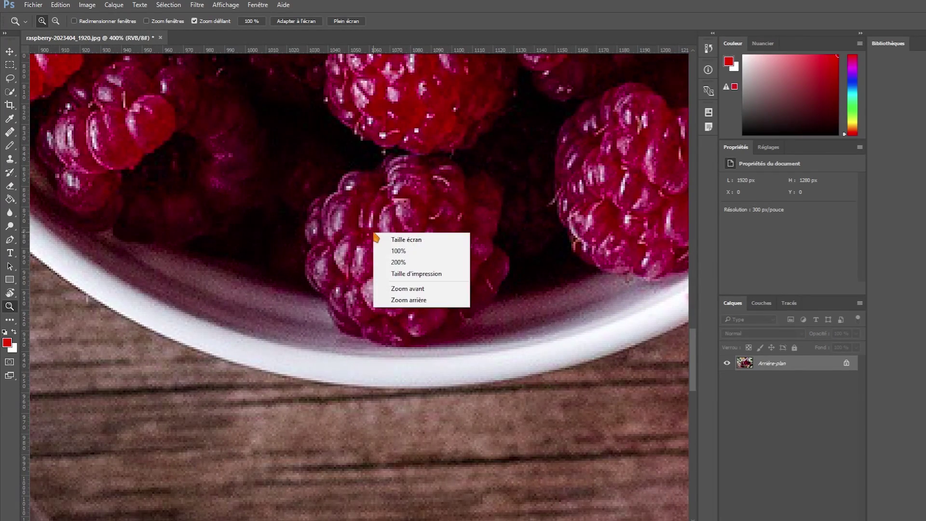
{"action": "left_click", "coordinate": [392, 239]}
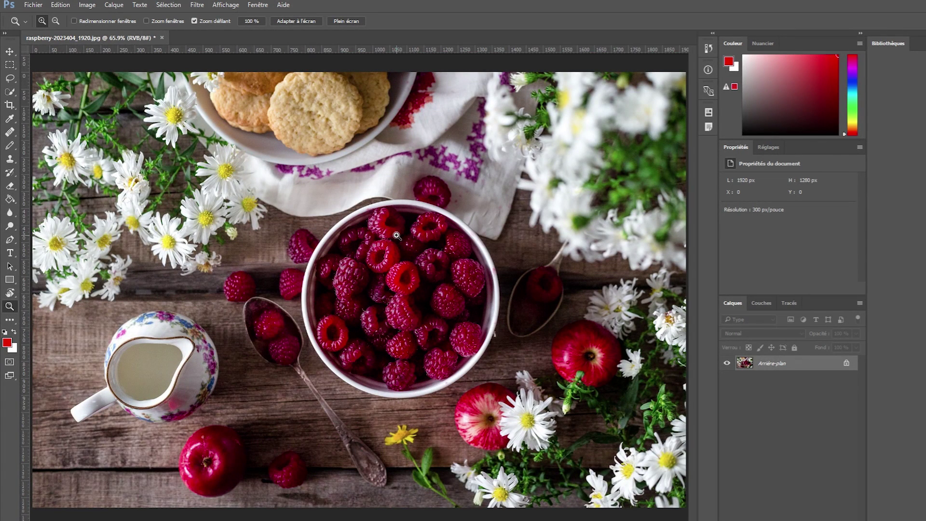
- View the photo at the preset sizes 200% and 100%, and return it to screen size
{"action": "right_click", "coordinate": [398, 255]}
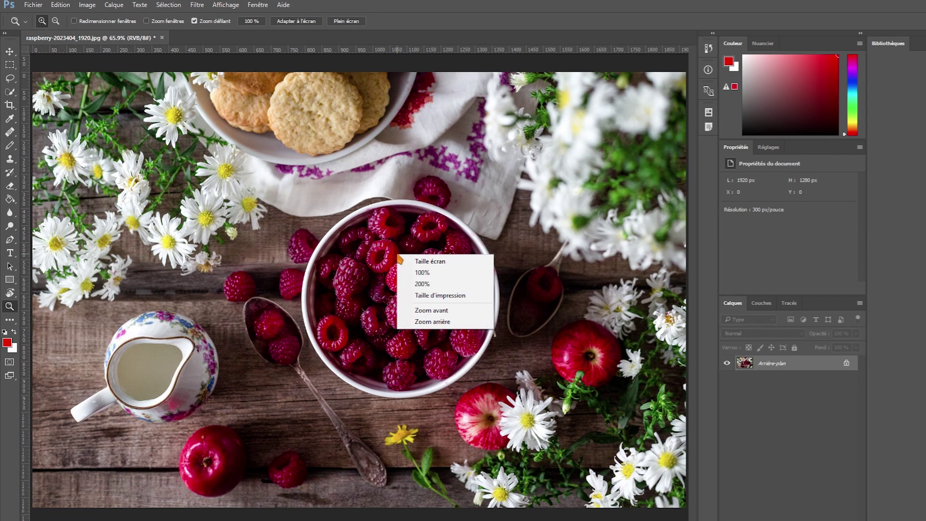
{"action": "left_click", "coordinate": [422, 284]}
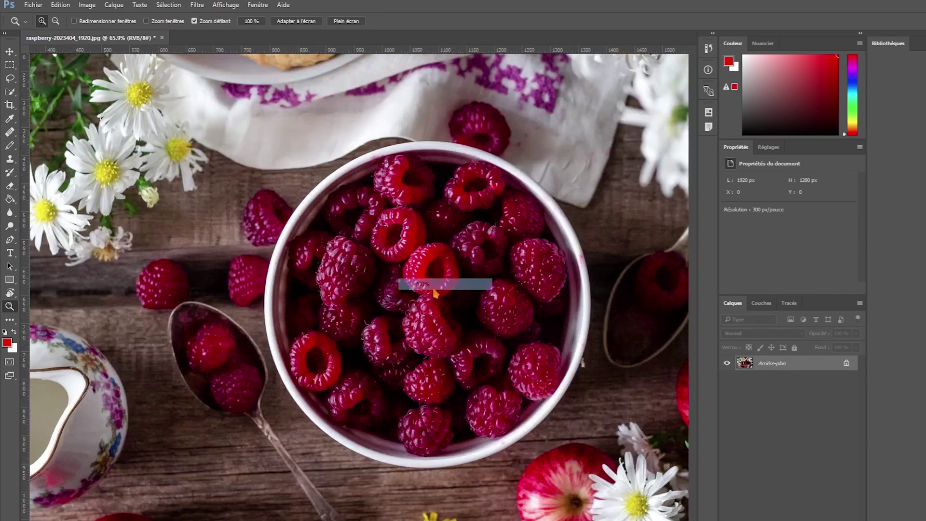
{"action": "right_click", "coordinate": [421, 286]}
{"action": "left_click", "coordinate": [452, 304]}
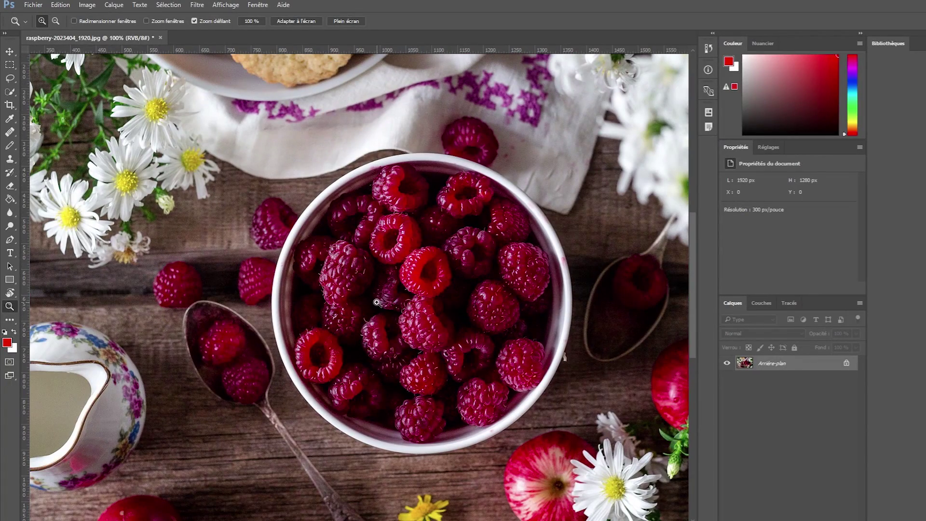
{"action": "right_click", "coordinate": [377, 304]}
{"action": "left_click", "coordinate": [413, 311]}
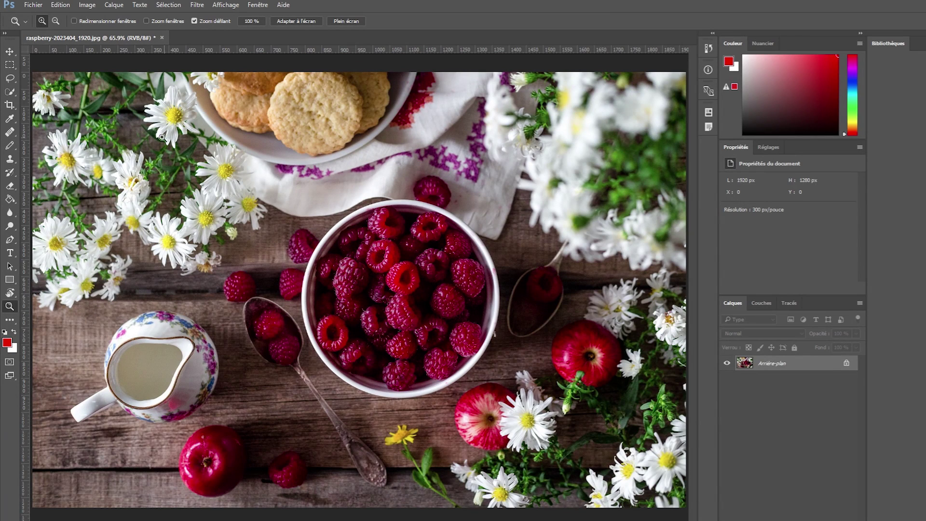
- Activate the Move tool and zoom in and out on the raspberry bowl several times without the Zoom tool, finishing at 120%
{"action": "left_click", "coordinate": [9, 53]}
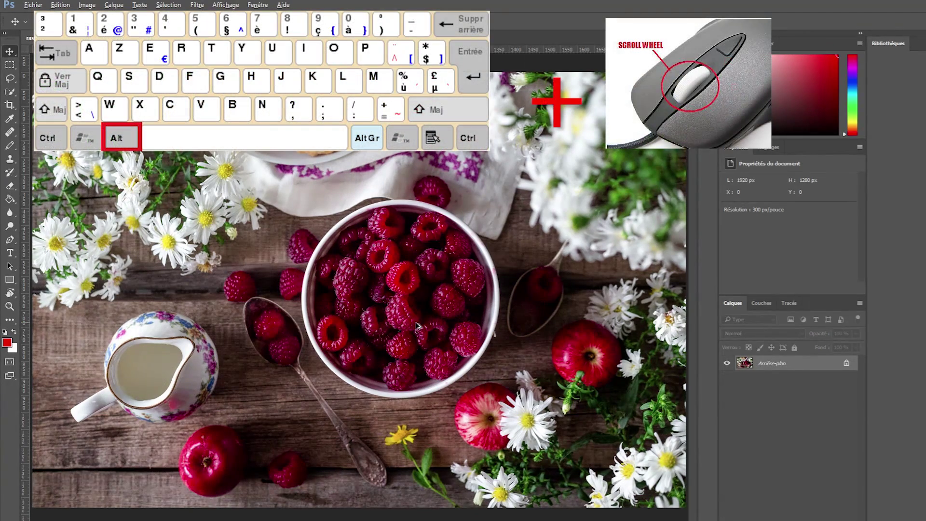
{"action": "scroll", "coordinate": [417, 325], "scroll_direction": "up", "scroll_amount": 4}
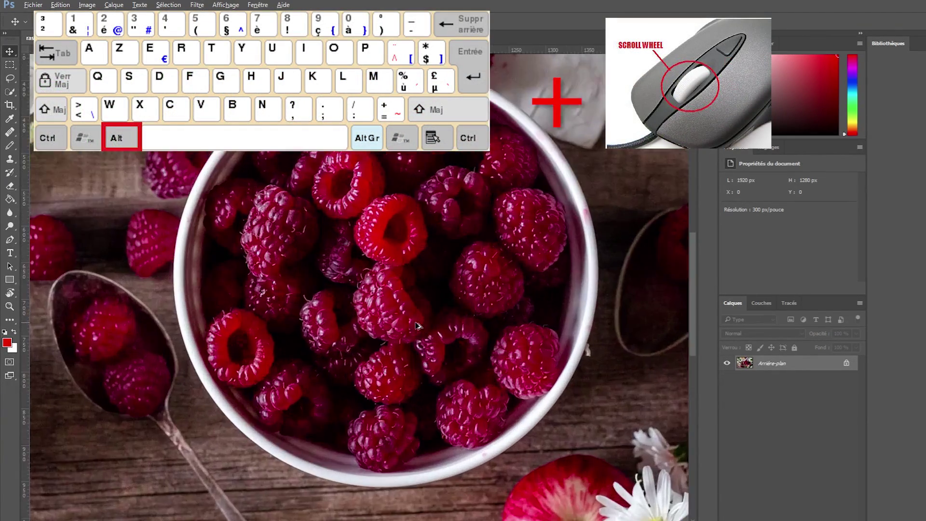
{"action": "scroll", "coordinate": [417, 325], "scroll_direction": "down", "scroll_amount": 5}
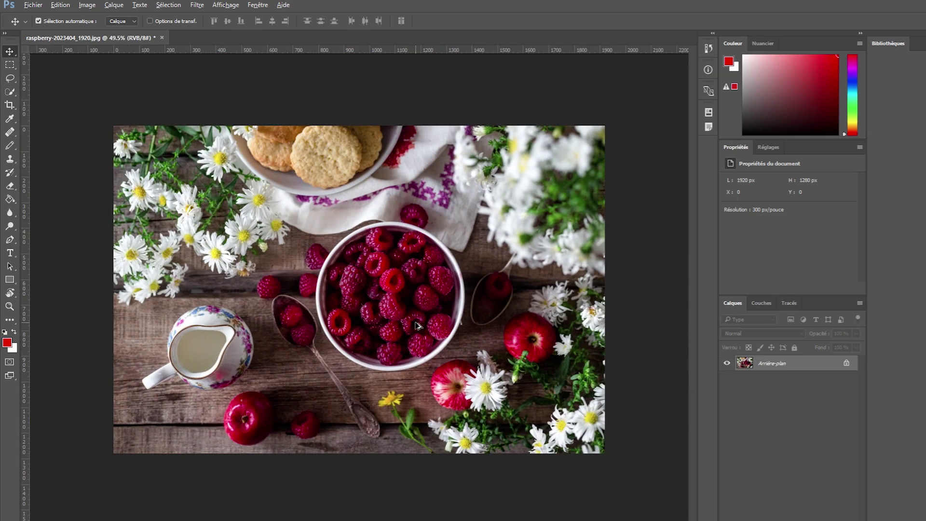
{"action": "scroll", "coordinate": [418, 326], "scroll_direction": "up", "scroll_amount": 5}
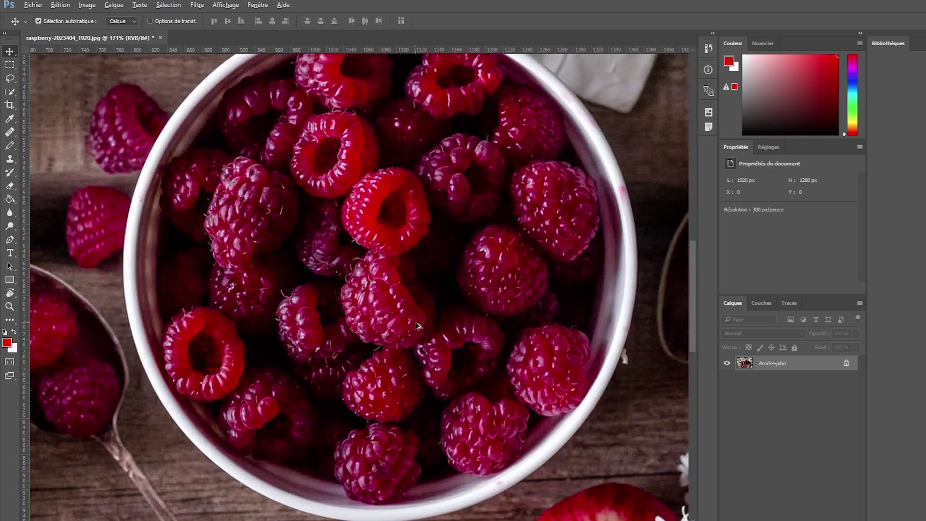
{"action": "scroll", "coordinate": [417, 326], "scroll_direction": "down", "scroll_amount": 5}
{"action": "scroll", "coordinate": [417, 326], "scroll_direction": "up", "scroll_amount": 5}
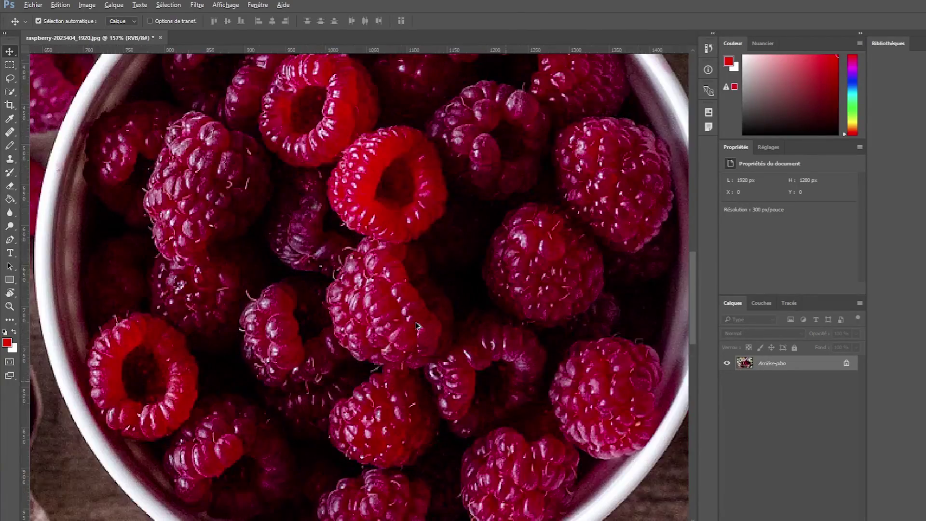
{"action": "scroll", "coordinate": [417, 326], "scroll_direction": "down", "scroll_amount": 3}
{"action": "scroll", "coordinate": [304, 359], "scroll_direction": "down", "scroll_amount": 1}
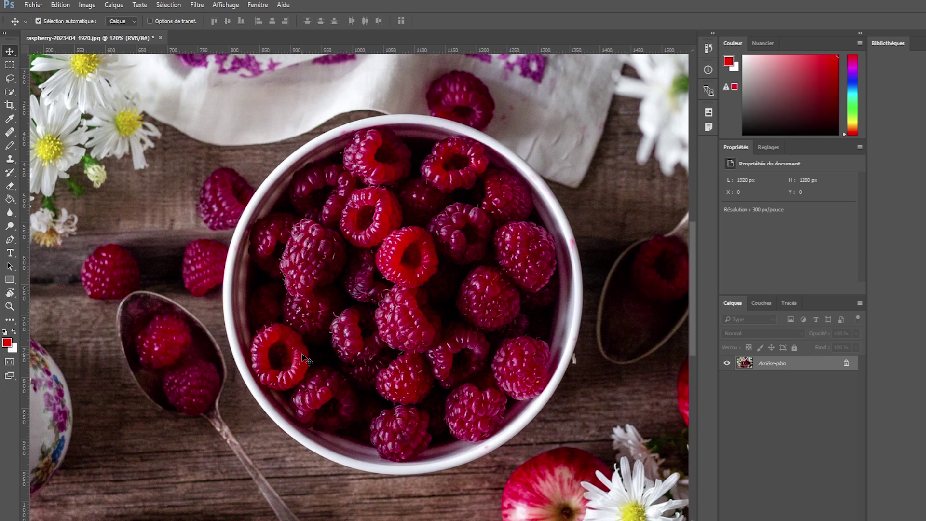
- Pan around the enlarged photo with the Hand tool, and pan again using the temporary hand while the Move tool is active
{"action": "right_click", "coordinate": [9, 293]}
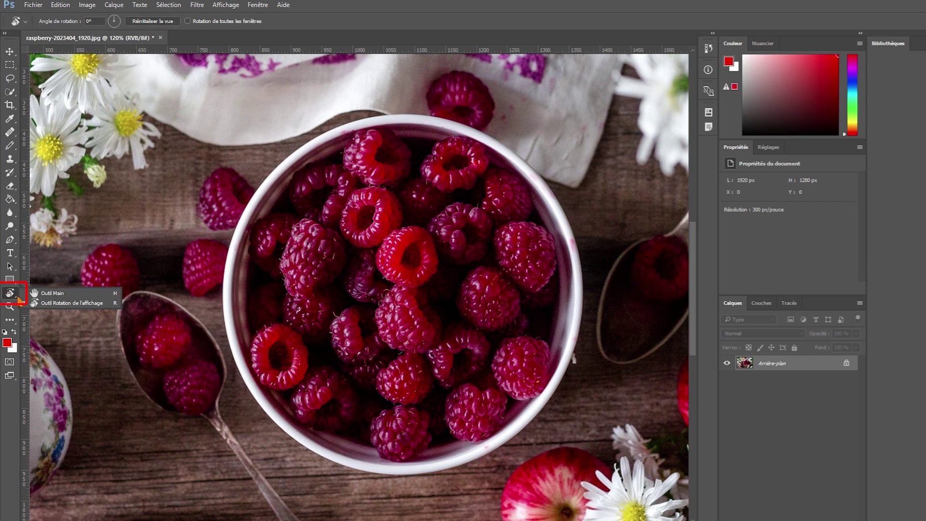
{"action": "left_click", "coordinate": [45, 294]}
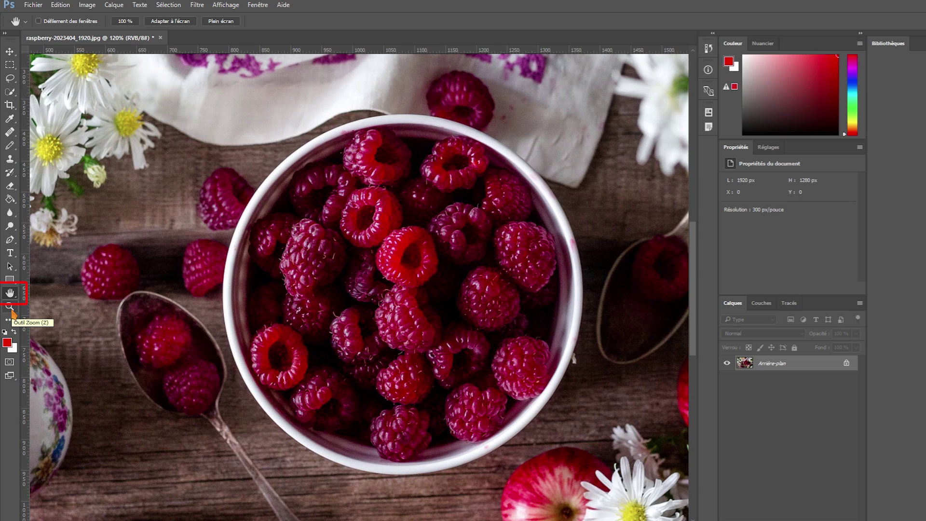
{"action": "mouse_move", "coordinate": [437, 271]}
{"action": "left_mouse_down"}
{"action": "mouse_move", "coordinate": [528, 256]}
{"action": "mouse_move", "coordinate": [248, 161]}
{"action": "mouse_move", "coordinate": [224, 236]}
{"action": "mouse_move", "coordinate": [290, 241]}
{"action": "mouse_move", "coordinate": [251, 157]}
{"action": "mouse_move", "coordinate": [486, 373]}
{"action": "mouse_move", "coordinate": [434, 280]}
{"action": "left_mouse_up"}
{"action": "key", "text": "v"}
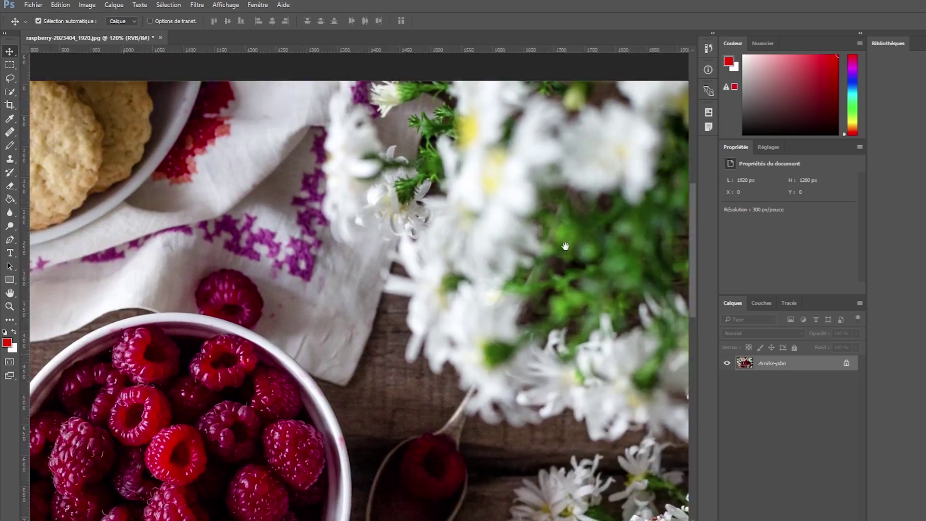
{"action": "left_click_drag", "start_coordinate": [565, 247], "coordinate": [381, 281]}
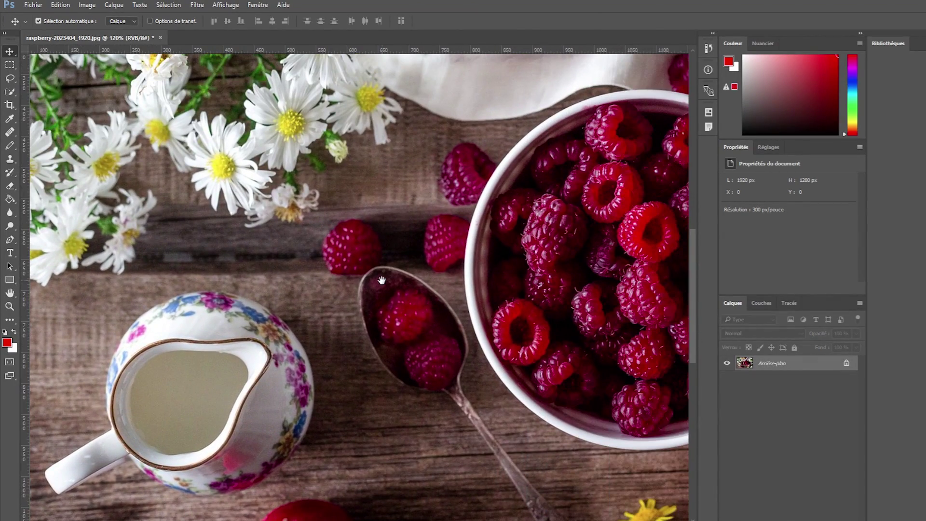
{"action": "left_click_drag", "start_coordinate": [347, 219], "coordinate": [381, 248]}
- Fit the whole photo to the screen with the Zoom tool's screen-size option
{"action": "left_click", "coordinate": [9, 307]}
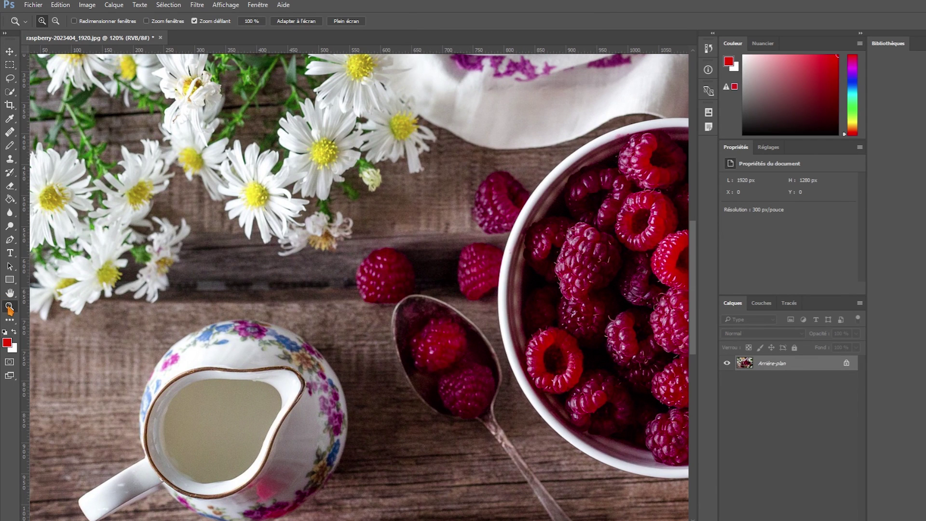
{"action": "right_click", "coordinate": [385, 219]}
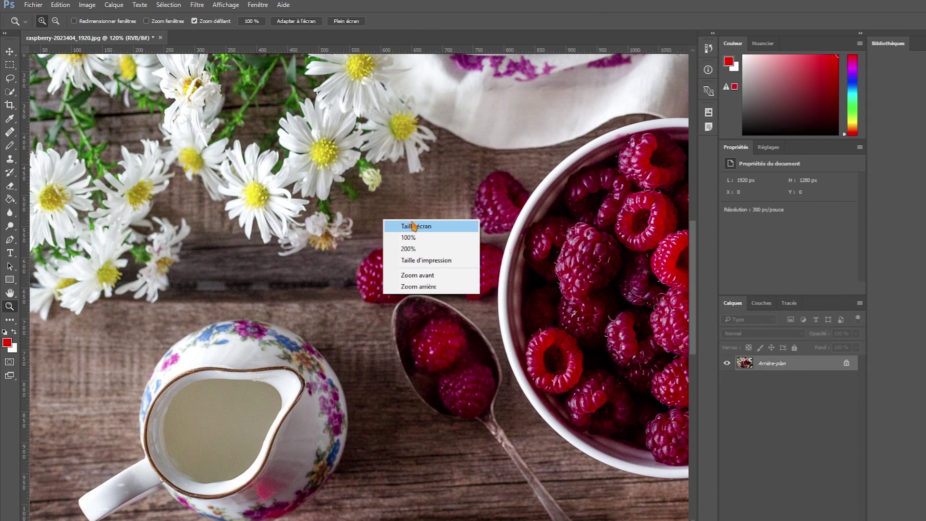
{"action": "left_click", "coordinate": [415, 225]}
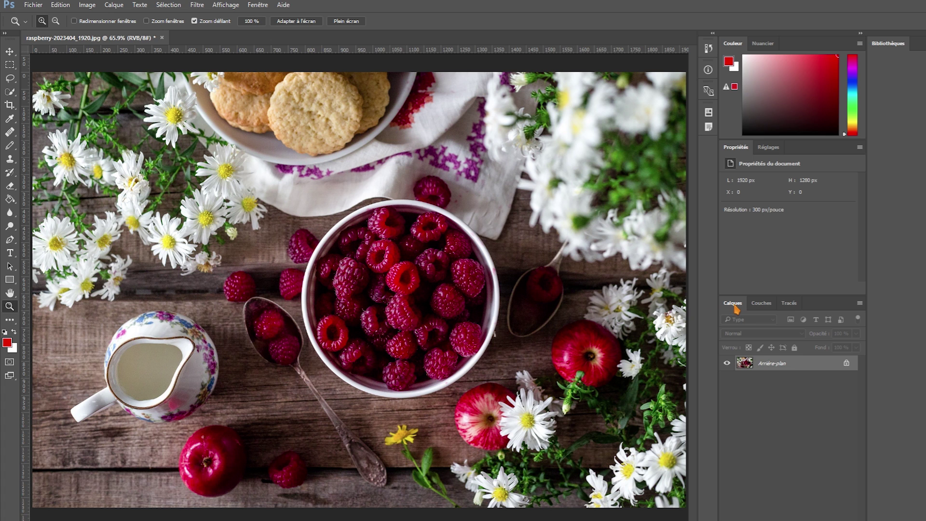
- Detach the Calques (Layers) and Couleur (Color) panels so they float over the photo, and enlarge the Couleur panel in height and width
{"action": "left_click_drag", "start_coordinate": [735, 306], "coordinate": [179, 131]}
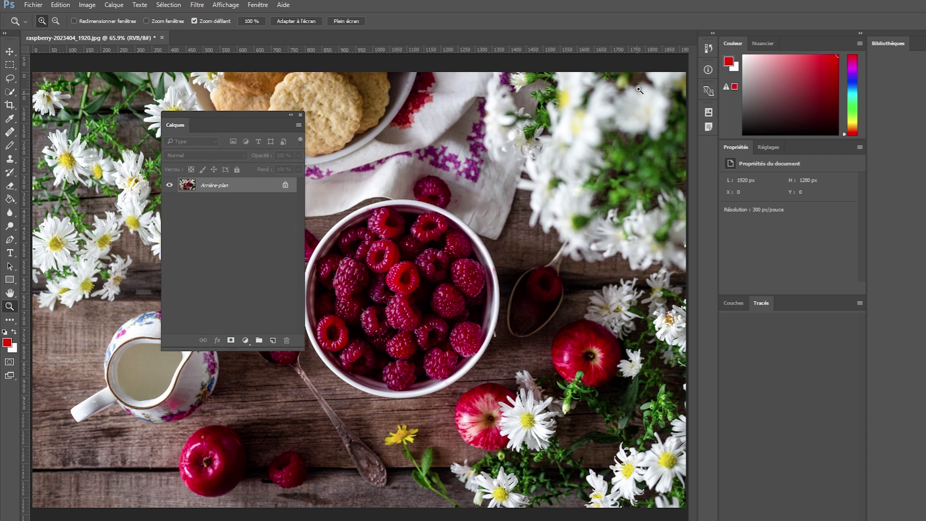
{"action": "left_click_drag", "start_coordinate": [734, 43], "coordinate": [468, 96]}
{"action": "left_click_drag", "start_coordinate": [555, 159], "coordinate": [555, 259]}
{"action": "left_click_drag", "start_coordinate": [574, 151], "coordinate": [666, 154]}
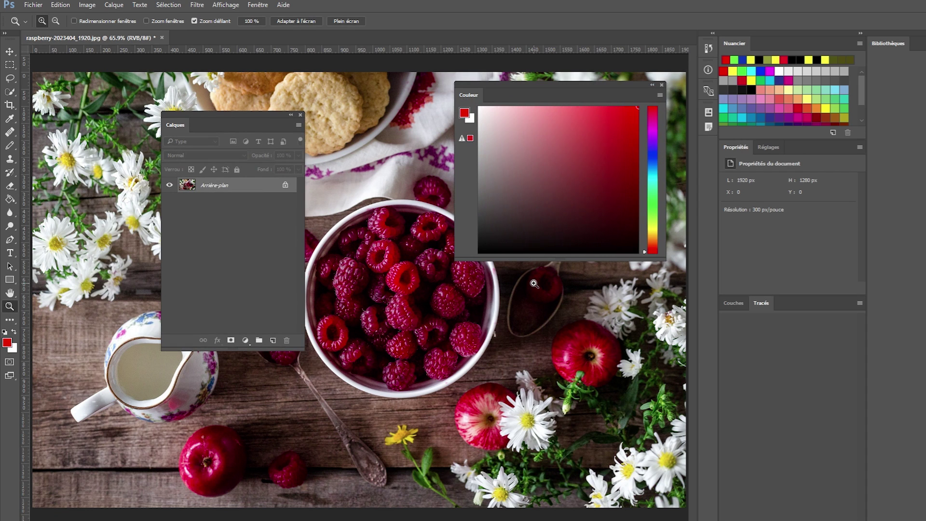
- Dock the floating Calques panel in the same group as Nuancier (Swatches), and alternate between the two panels, leaving Calques in front
{"action": "left_click_drag", "start_coordinate": [177, 130], "coordinate": [764, 44]}
{"action": "left_click", "coordinate": [734, 43]}
{"action": "left_click", "coordinate": [764, 43]}
{"action": "left_click", "coordinate": [734, 44]}
{"action": "left_click", "coordinate": [764, 44]}
{"action": "left_click", "coordinate": [734, 44]}
{"action": "left_click", "coordinate": [765, 44]}
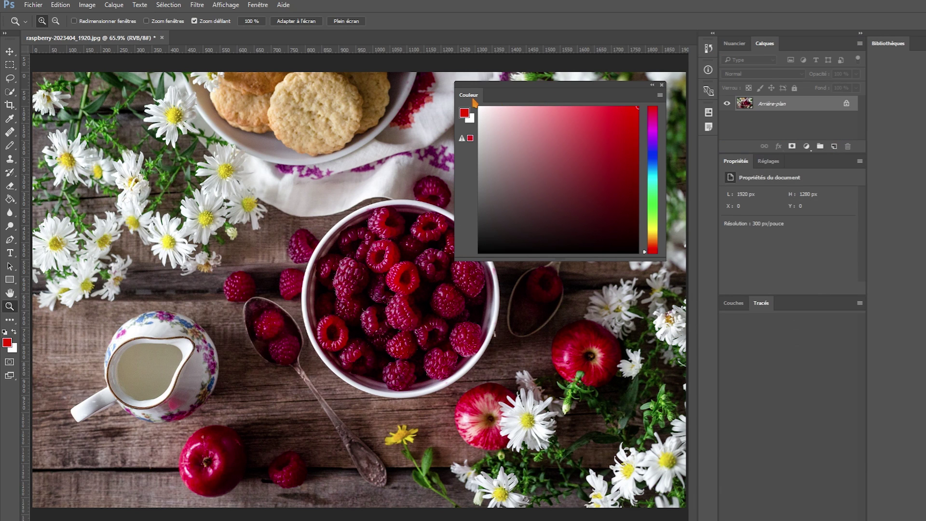
- Dock the Couleur panel in the Nuancier group and the Calques panel in the Couches and Tracés group
{"action": "left_click_drag", "start_coordinate": [473, 102], "coordinate": [799, 318]}
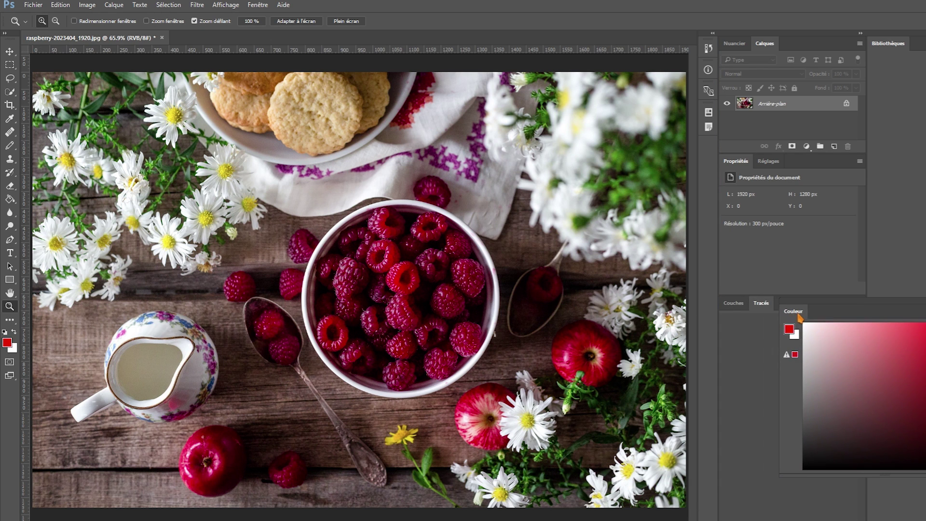
{"action": "mouse_move", "coordinate": [795, 312]}
{"action": "left_mouse_down"}
{"action": "mouse_move", "coordinate": [791, 295]}
{"action": "mouse_move", "coordinate": [784, 303]}
{"action": "left_mouse_up"}
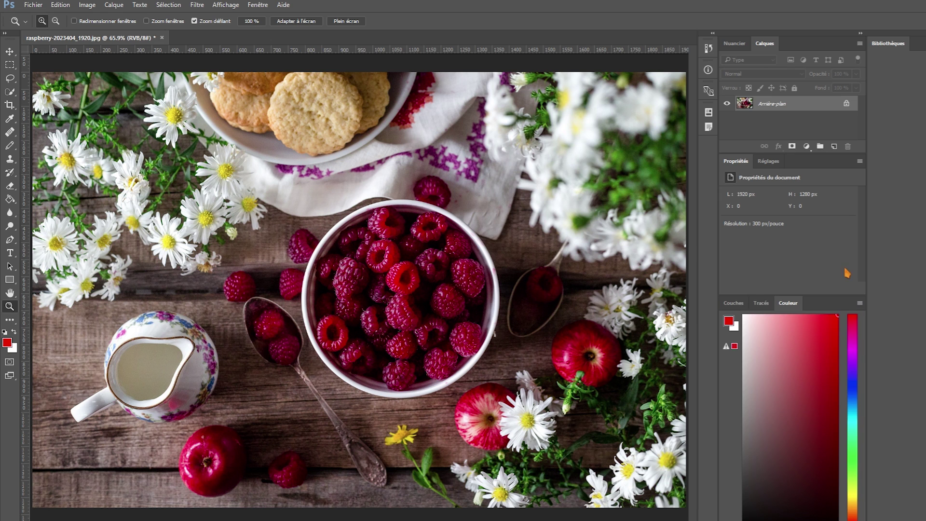
{"action": "left_click_drag", "start_coordinate": [792, 303], "coordinate": [735, 307]}
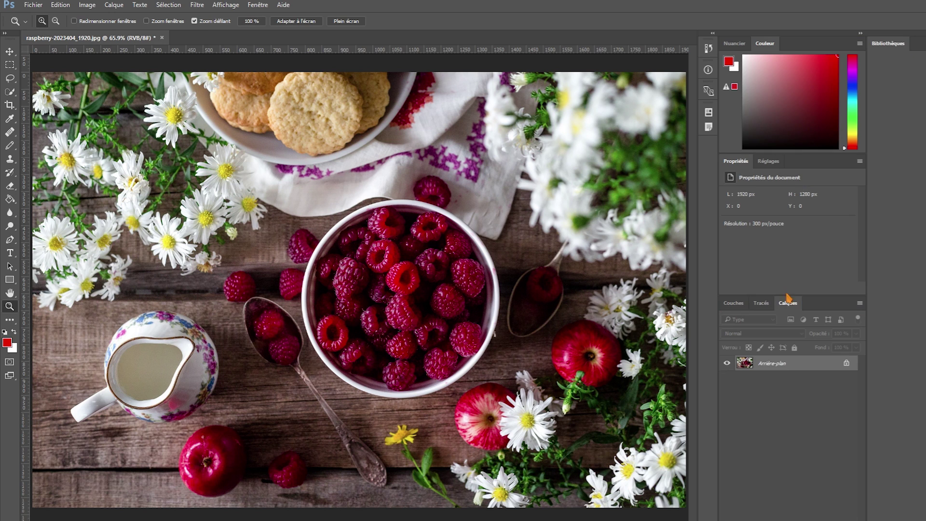
- Alternate between the Couches, Tracés and Calques panels, and move Calques to the first place in their group
{"action": "mouse_move", "coordinate": [789, 307]}
{"action": "left_mouse_down"}
{"action": "mouse_move", "coordinate": [728, 305]}
{"action": "mouse_move", "coordinate": [806, 306]}
{"action": "mouse_move", "coordinate": [801, 311]}
{"action": "left_mouse_up"}
{"action": "left_click", "coordinate": [763, 303]}
{"action": "left_click", "coordinate": [791, 304]}
{"action": "left_click", "coordinate": [734, 305]}
{"action": "left_click", "coordinate": [734, 304]}
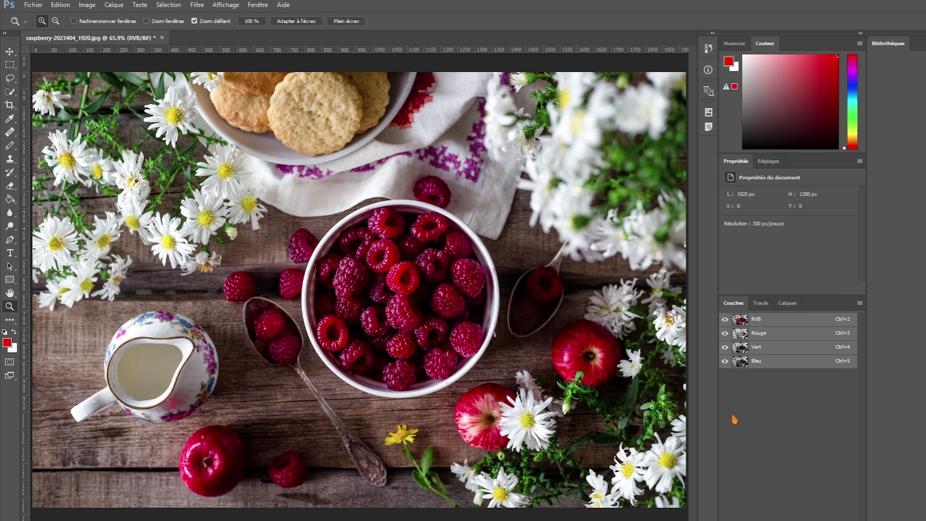
{"action": "left_click", "coordinate": [761, 303]}
{"action": "left_click", "coordinate": [788, 304]}
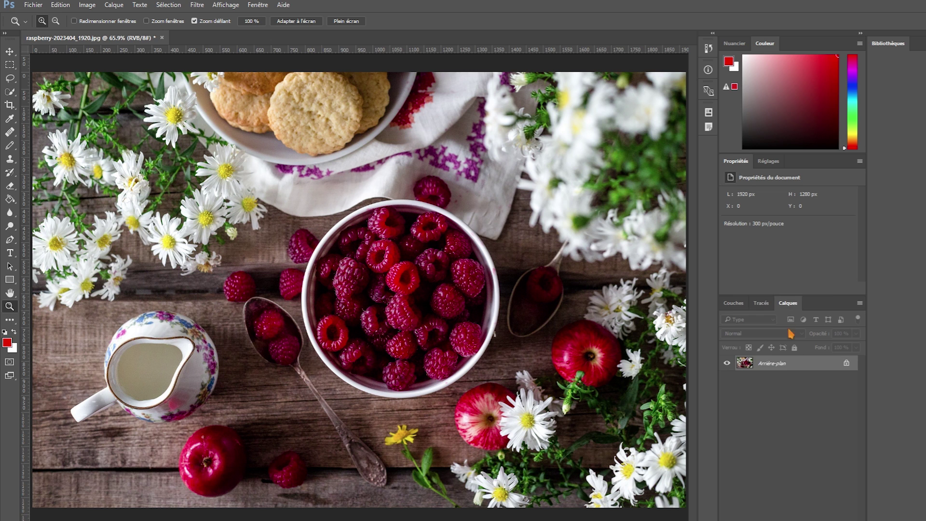
{"action": "left_click_drag", "start_coordinate": [789, 304], "coordinate": [731, 304]}
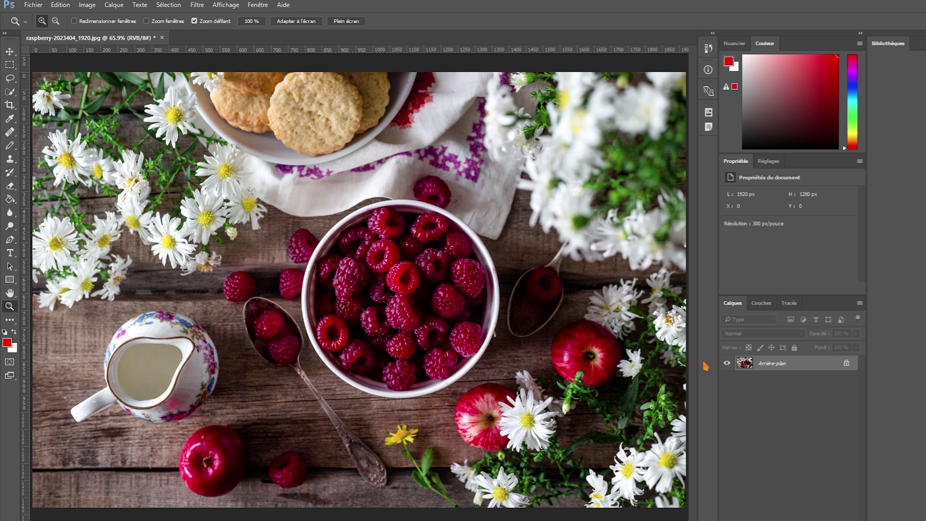
- Close the Calques, Couches and Tracés panels one after another
{"action": "right_click", "coordinate": [736, 308]}
{"action": "left_click", "coordinate": [758, 309]}
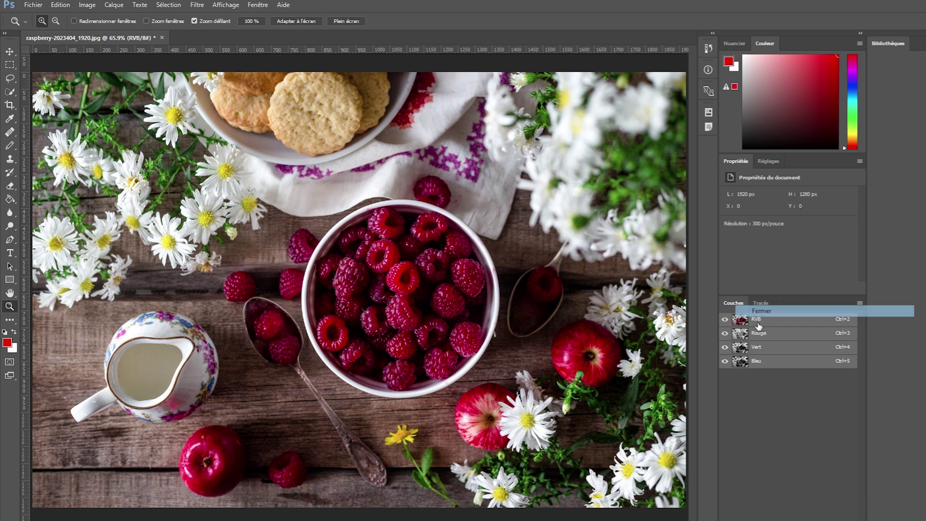
{"action": "right_click", "coordinate": [734, 304]}
{"action": "left_click", "coordinate": [753, 310]}
{"action": "right_click", "coordinate": [743, 305]}
{"action": "left_click", "coordinate": [756, 310]}
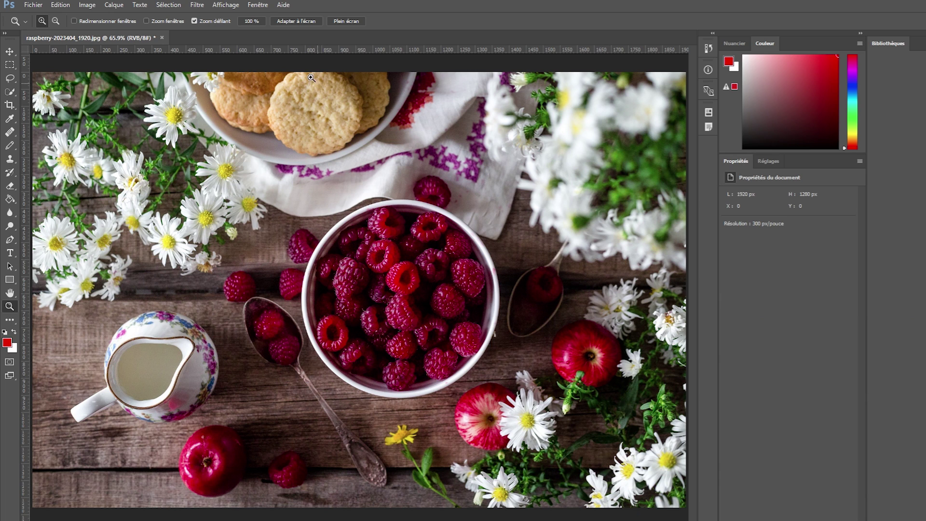
- Display the Calques panel again and enlarge it upward at the expense of the Propriétés panel
{"action": "left_click", "coordinate": [258, 5]}
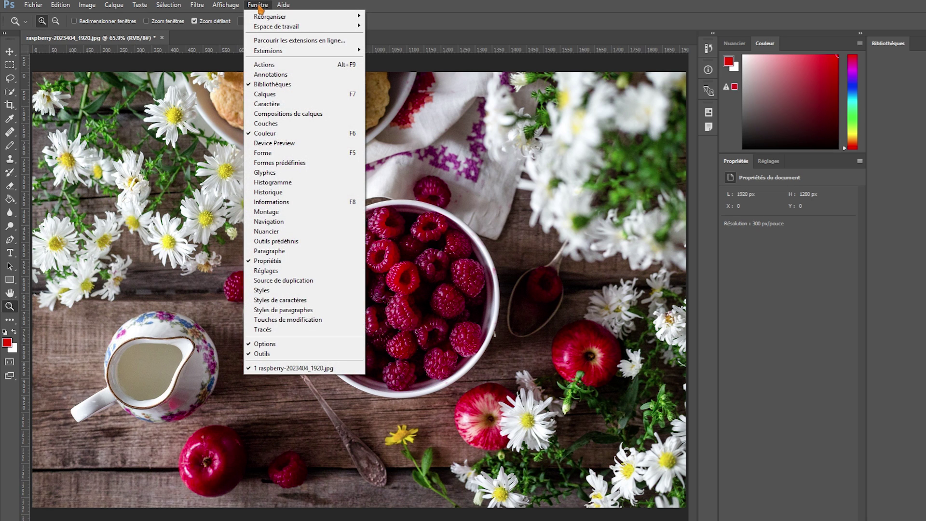
{"action": "left_click", "coordinate": [266, 94]}
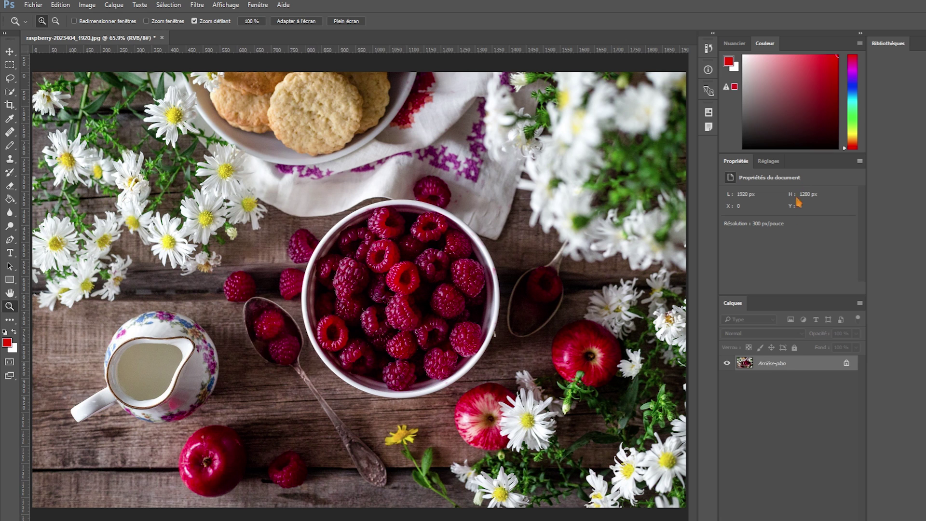
{"action": "left_click_drag", "start_coordinate": [778, 297], "coordinate": [778, 267]}
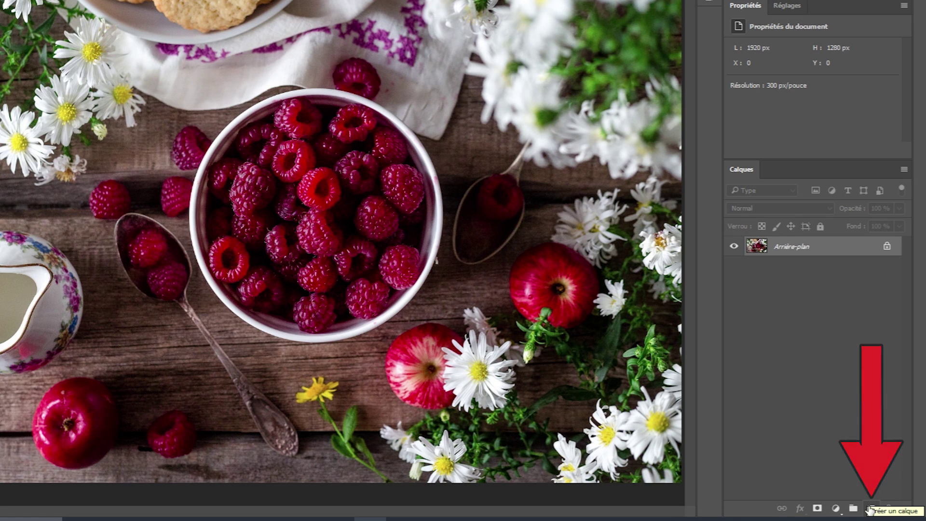
- Create a new empty layer above Arrière-plan, and switch between the two layers, leaving the new one selected
{"action": "left_click", "coordinate": [871, 510]}
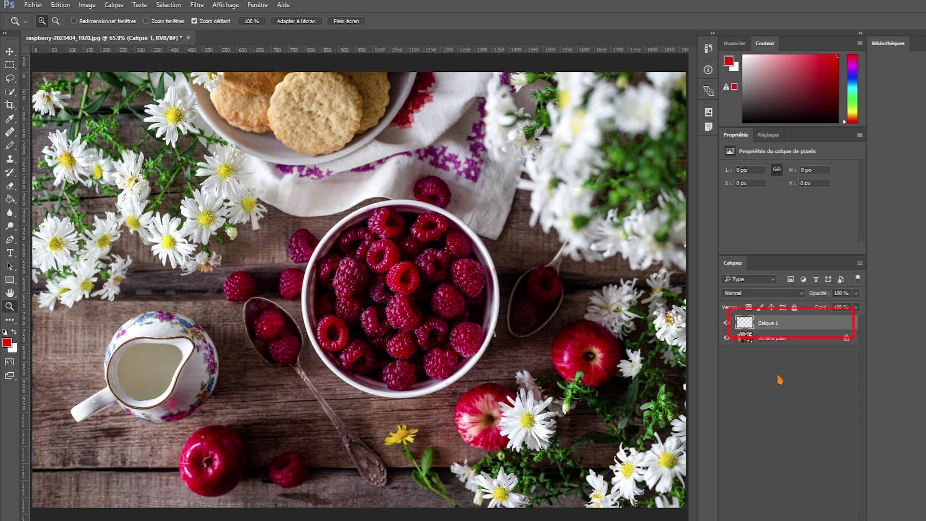
{"action": "left_click", "coordinate": [780, 340]}
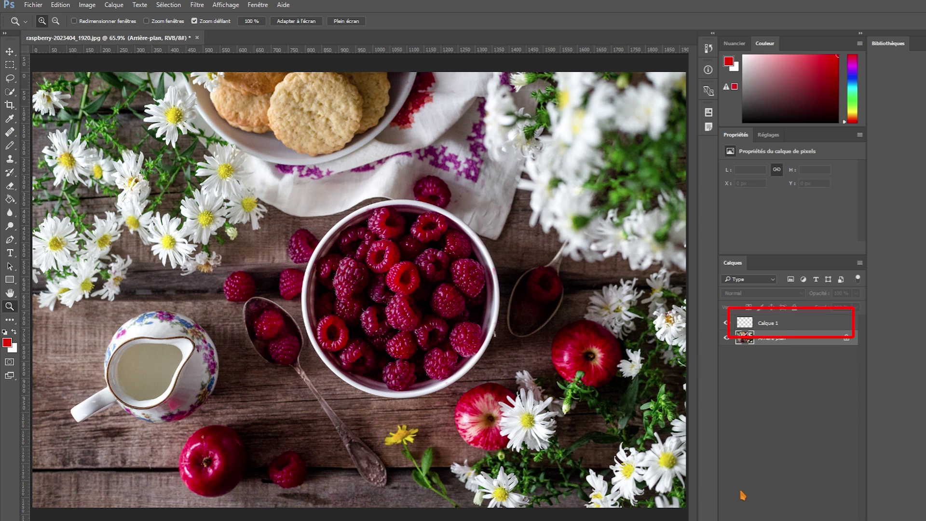
{"action": "left_click", "coordinate": [777, 323]}
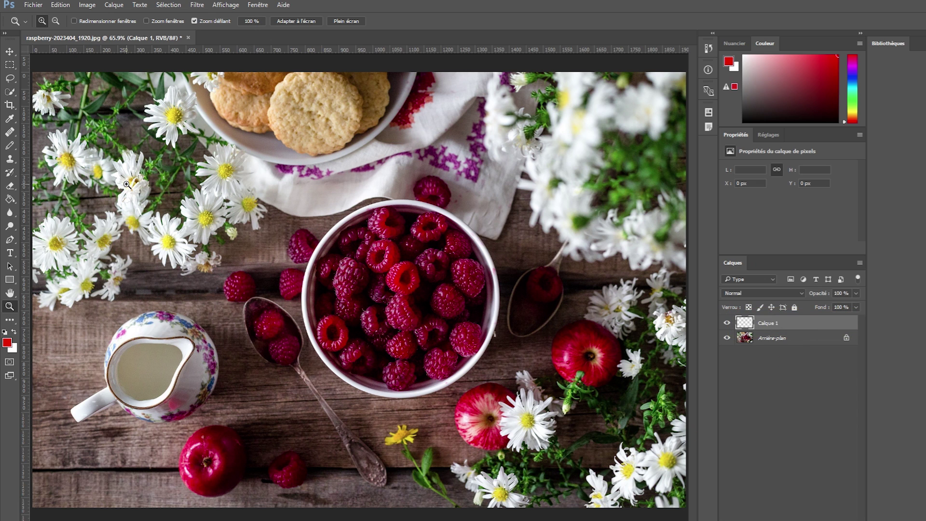
- Switch from the Crayon to the Pinceau (Brush) tool and paint large red strokes across the photo on Calque 1
{"action": "key", "text": "b"}
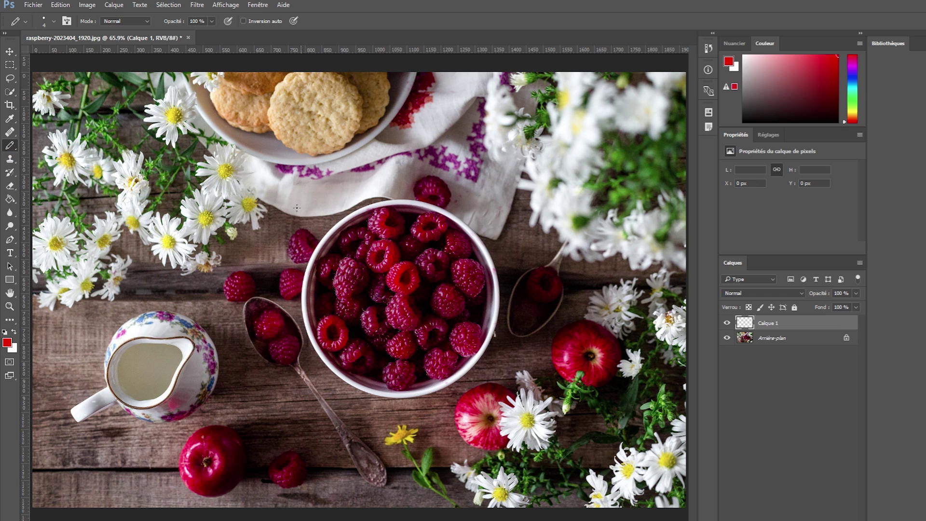
{"action": "right_click", "coordinate": [9, 147]}
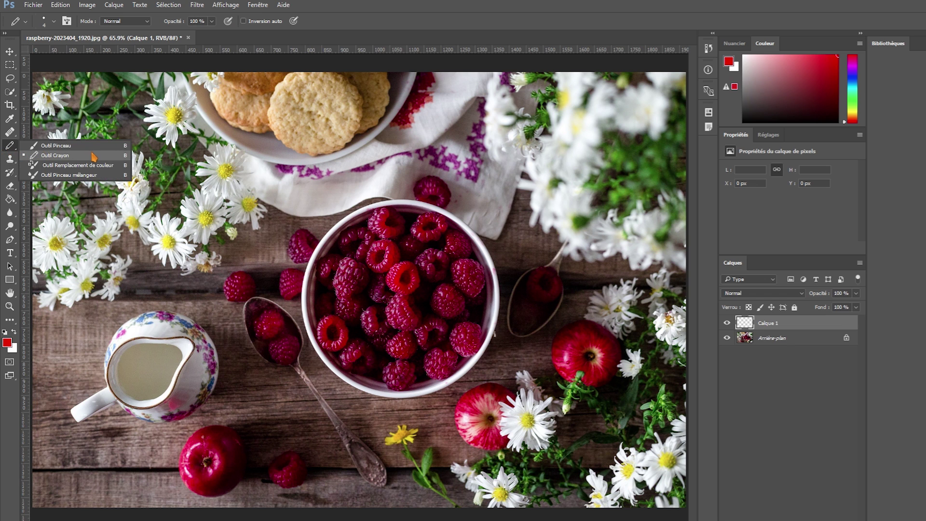
{"action": "left_click", "coordinate": [54, 145]}
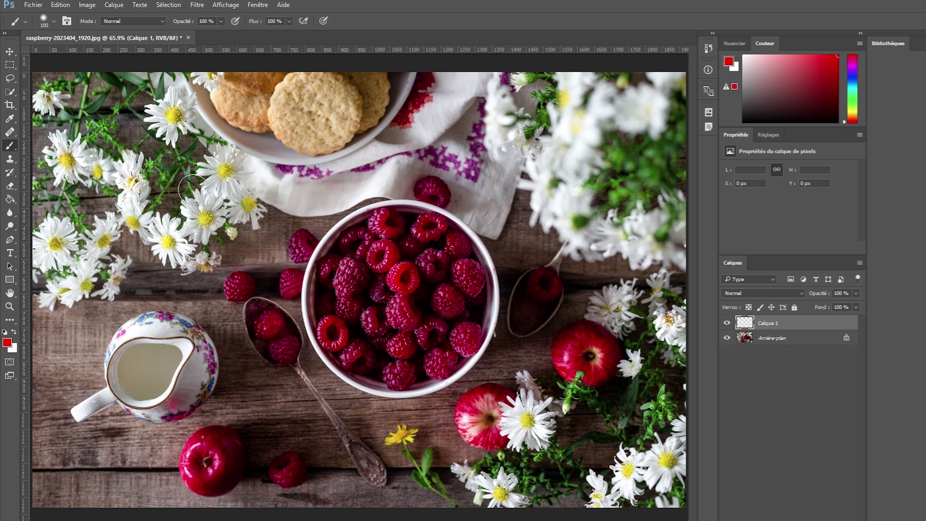
{"action": "mouse_move", "coordinate": [127, 133]}
{"action": "left_mouse_down"}
{"action": "mouse_move", "coordinate": [252, 388]}
{"action": "mouse_move", "coordinate": [475, 208]}
{"action": "mouse_move", "coordinate": [605, 284]}
{"action": "left_mouse_up"}
{"action": "mouse_move", "coordinate": [611, 226]}
{"action": "left_mouse_down"}
{"action": "mouse_move", "coordinate": [431, 192]}
{"action": "mouse_move", "coordinate": [251, 418]}
{"action": "mouse_move", "coordinate": [126, 488]}
{"action": "mouse_move", "coordinate": [30, 165]}
{"action": "mouse_move", "coordinate": [73, 92]}
{"action": "left_mouse_up"}
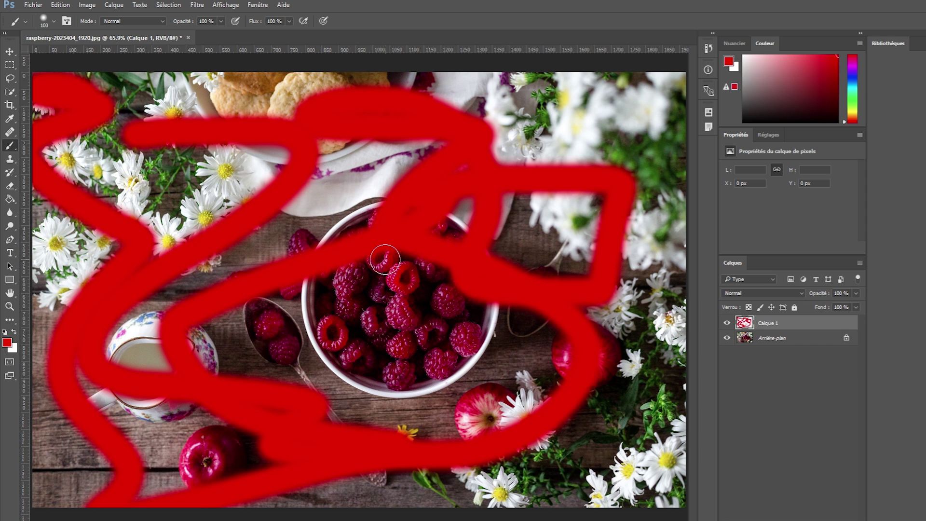
- Hide Calque 1, try painting red strokes directly on the Arrière-plan layer, and undo them
{"action": "left_click", "coordinate": [727, 322]}
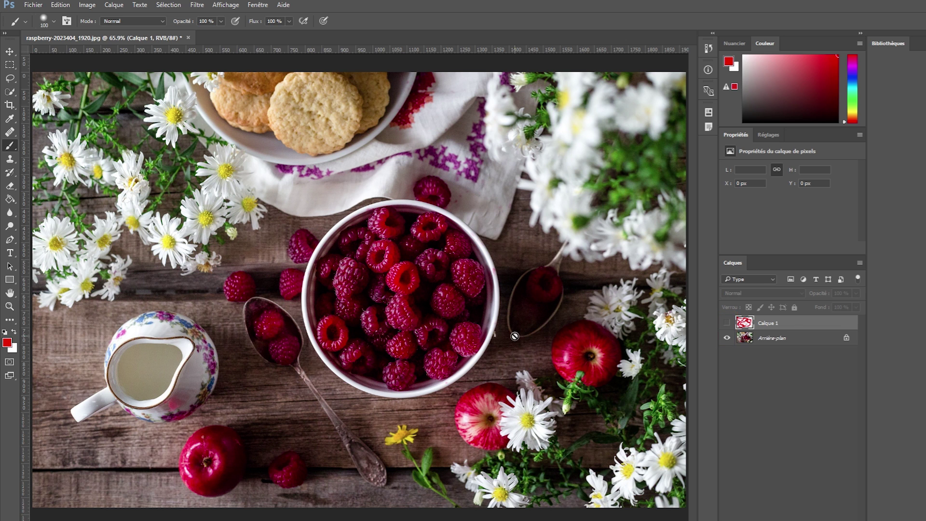
{"action": "left_click", "coordinate": [781, 342]}
{"action": "mouse_move", "coordinate": [270, 192]}
{"action": "left_mouse_down"}
{"action": "mouse_move", "coordinate": [550, 434]}
{"action": "mouse_move", "coordinate": [511, 106]}
{"action": "mouse_move", "coordinate": [87, 232]}
{"action": "left_mouse_up"}
{"action": "left_click_drag", "start_coordinate": [74, 184], "coordinate": [450, 436]}
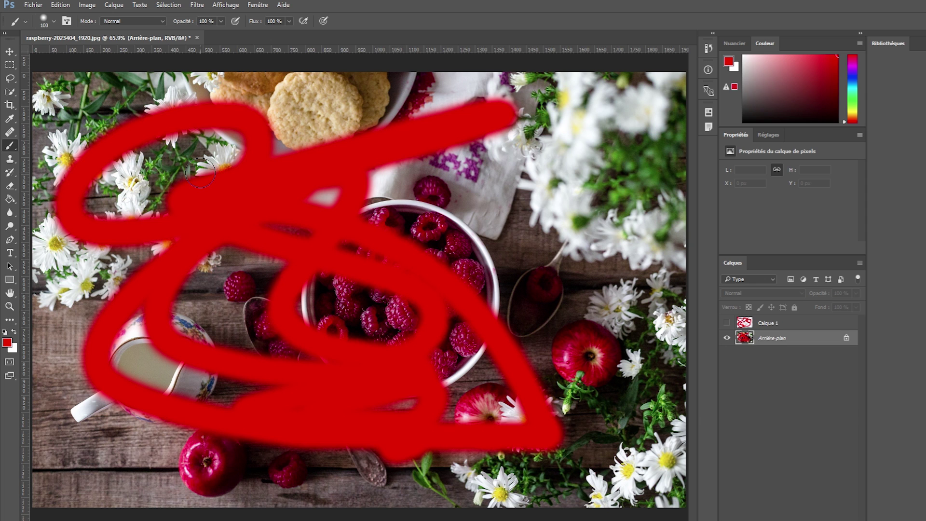
{"action": "key", "text": "ctrl+z"}
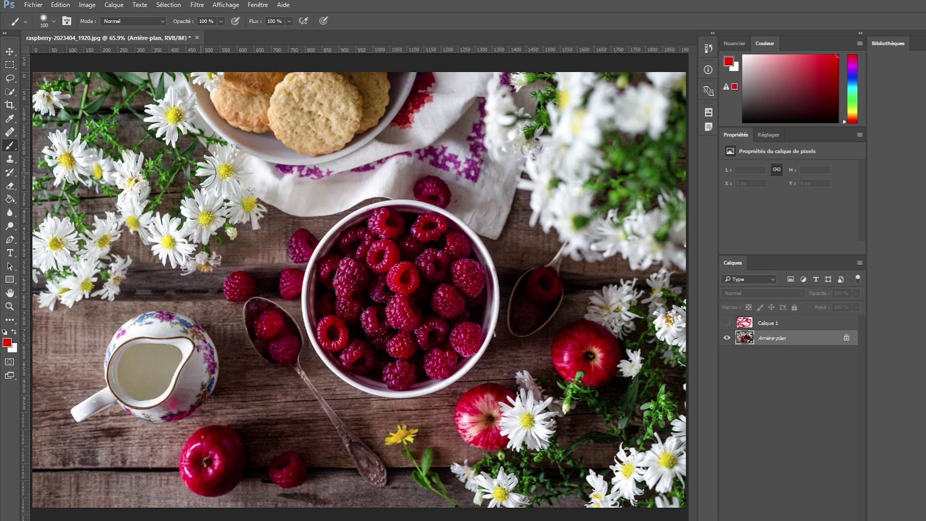
- Select Calque 1 again and toggle its visibility to compare the photo with and without the strokes, leaving it shown
{"action": "left_click", "coordinate": [726, 322]}
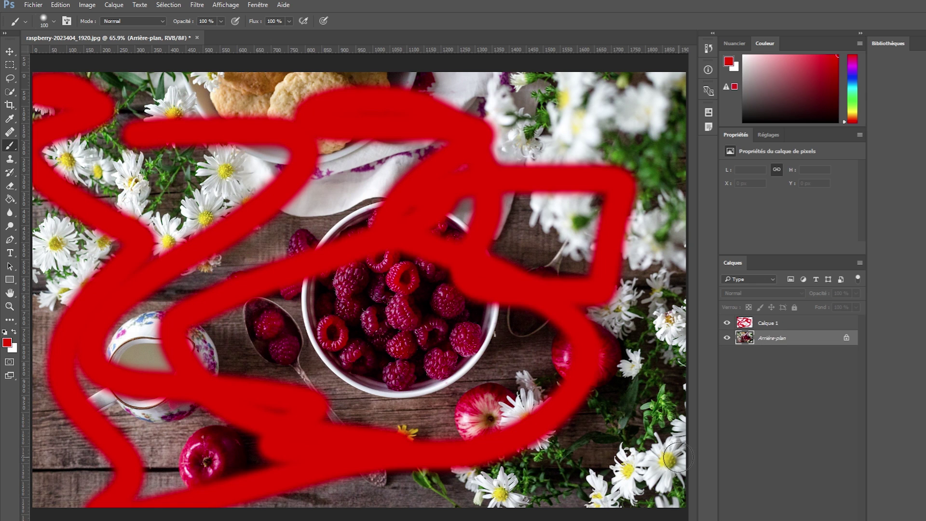
{"action": "left_click", "coordinate": [761, 322]}
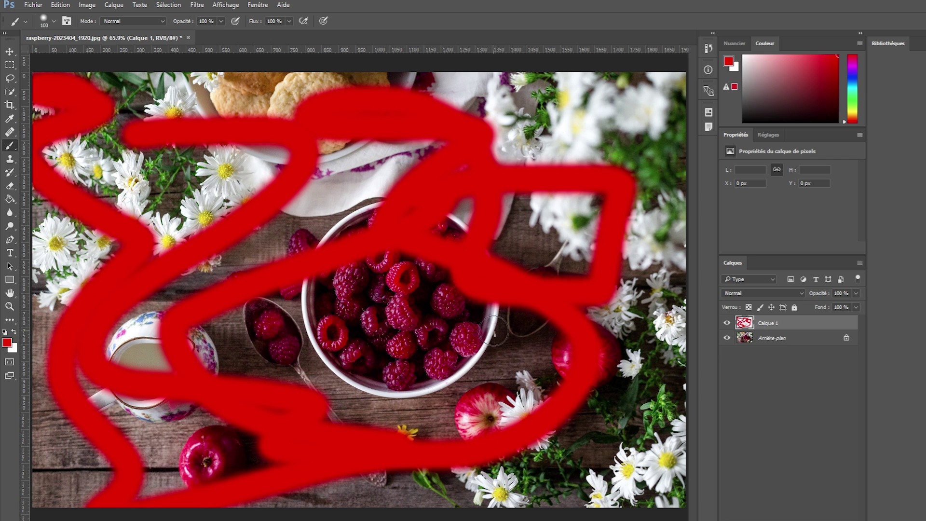
{"action": "left_click", "coordinate": [727, 323]}
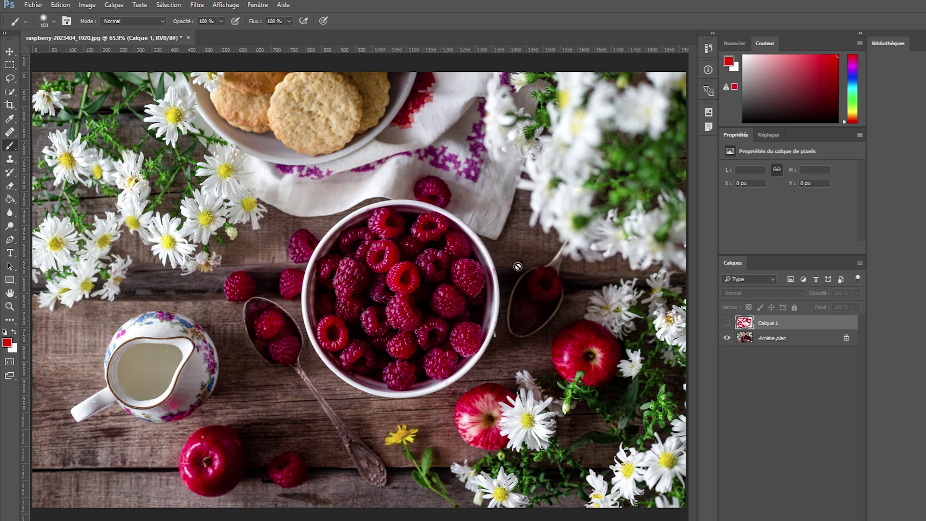
{"action": "left_click", "coordinate": [727, 323]}
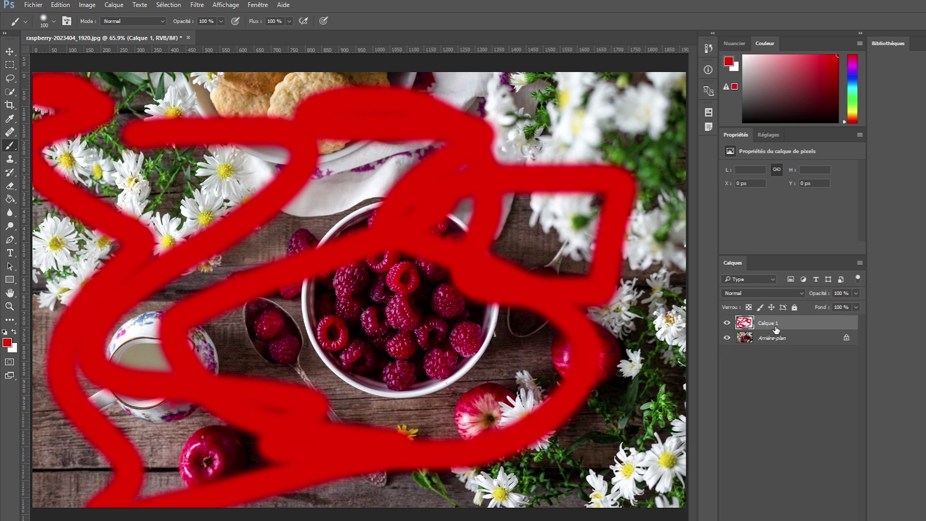
{"action": "left_click", "coordinate": [727, 323]}
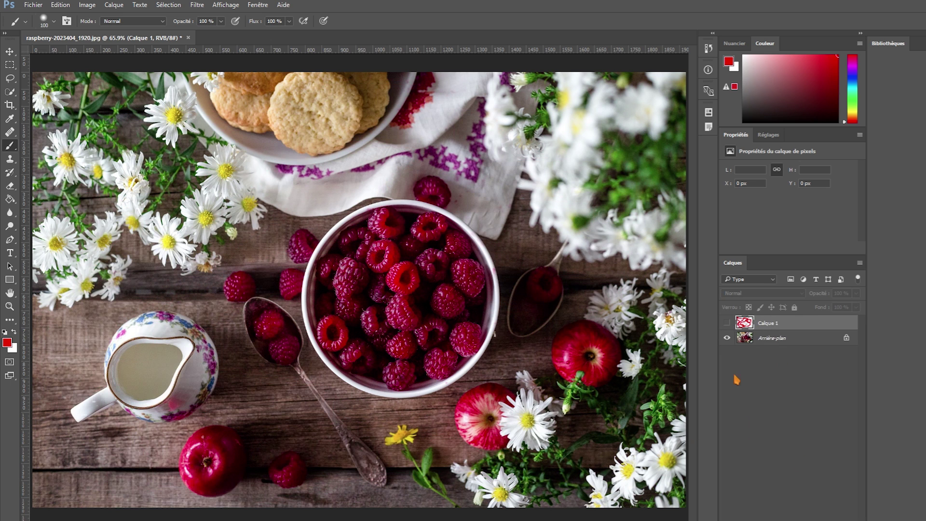
{"action": "left_click", "coordinate": [727, 323]}
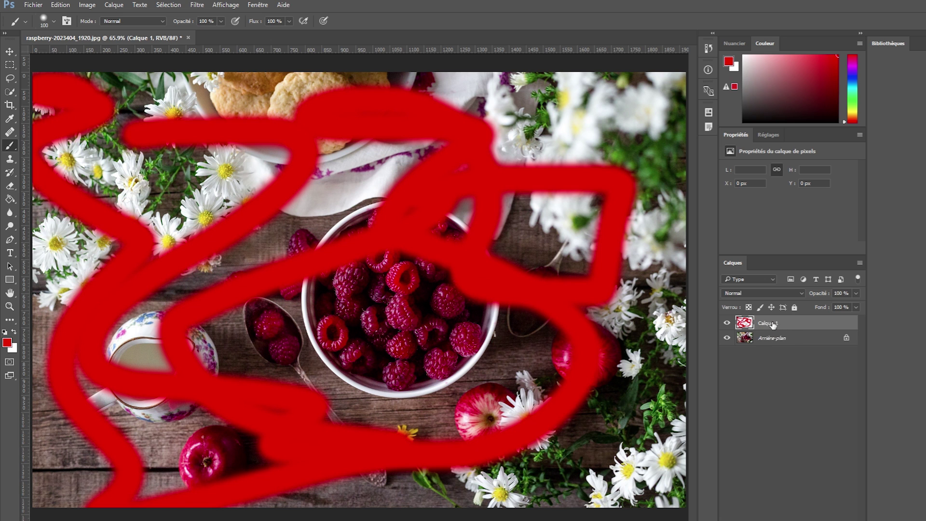
- Delete the painted Calque 1 layer by moving it to the layer trash
{"action": "right_click", "coordinate": [771, 327]}
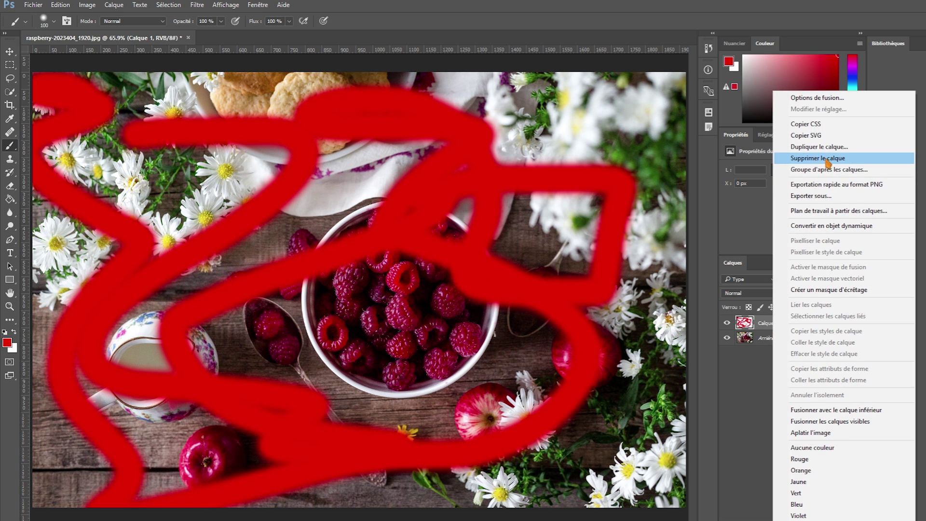
{"action": "left_click", "coordinate": [783, 322]}
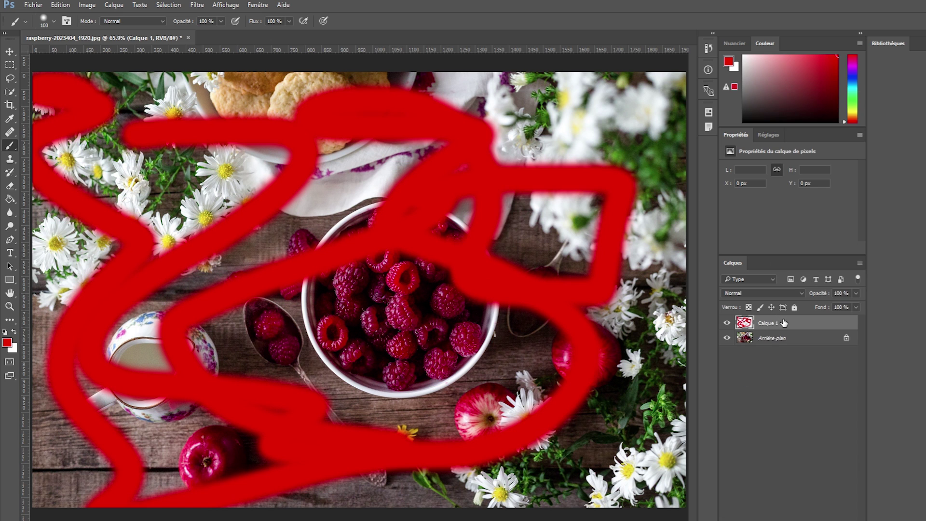
{"action": "mouse_move", "coordinate": [774, 325]}
{"action": "left_mouse_down"}
{"action": "mouse_move", "coordinate": [853, 517]}
{"action": "mouse_move", "coordinate": [848, 510]}
{"action": "left_mouse_up"}
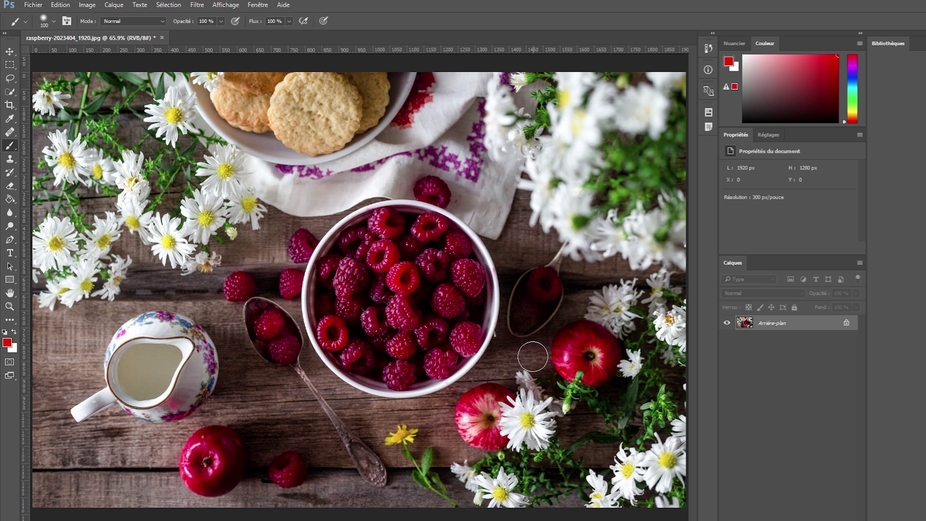
- Duplicate the Arrière-plan layer, keeping the suggested name Arrière-plan copie
{"action": "right_click", "coordinate": [775, 320]}
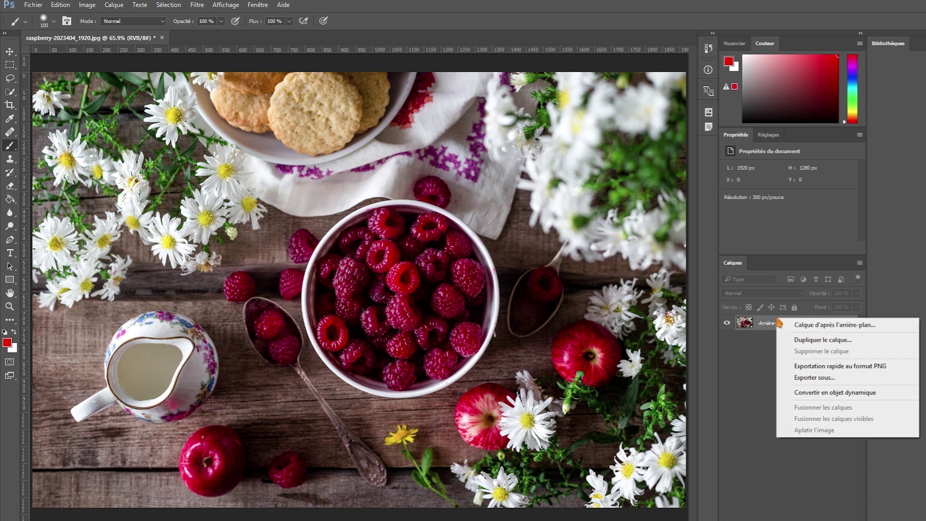
{"action": "left_click", "coordinate": [825, 340]}
{"action": "left_click", "coordinate": [581, 169]}
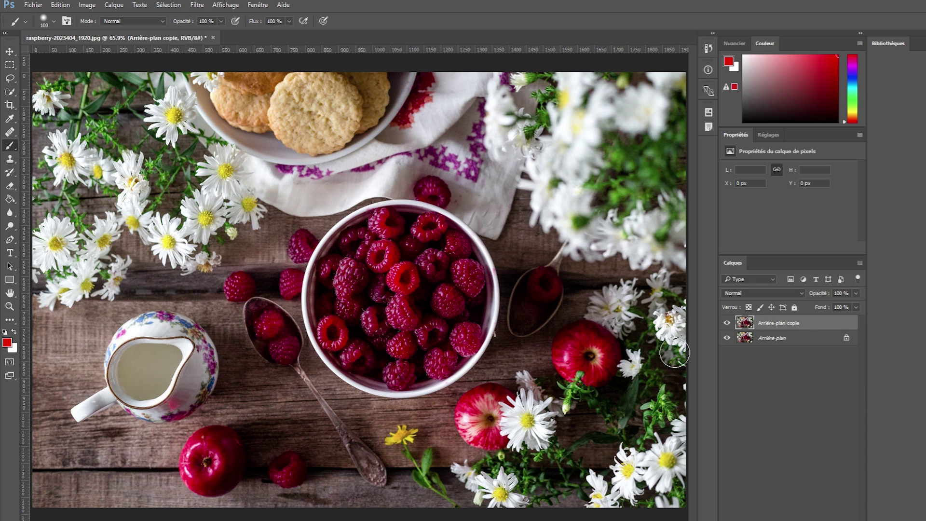
- Hide the original Arrière-plan layer and paint large red strokes across the photo on Arrière-plan copie
{"action": "left_click", "coordinate": [727, 338]}
{"action": "left_click_drag", "start_coordinate": [212, 174], "coordinate": [289, 163]}
{"action": "mouse_move", "coordinate": [413, 177]}
{"action": "left_mouse_down"}
{"action": "mouse_move", "coordinate": [405, 434]}
{"action": "mouse_move", "coordinate": [234, 319]}
{"action": "mouse_move", "coordinate": [238, 417]}
{"action": "left_mouse_up"}
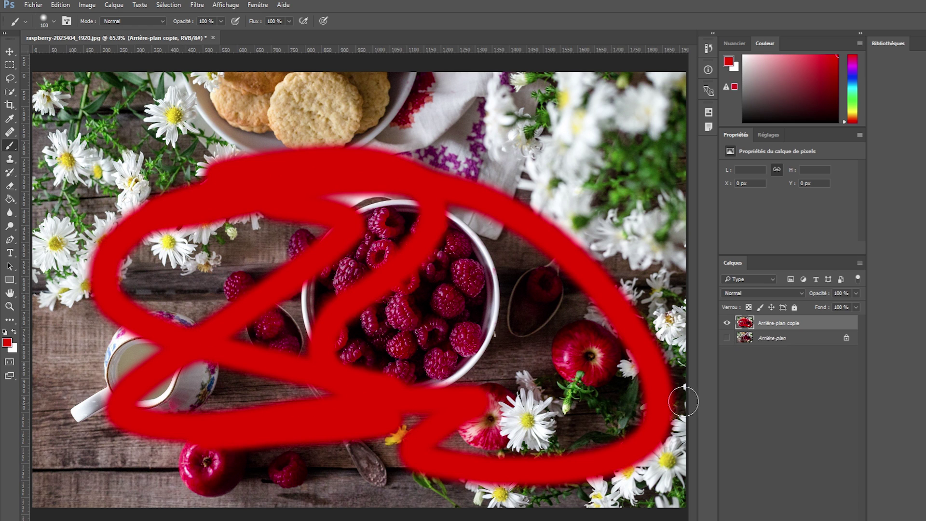
- Show the Arrière-plan layer again and toggle Arrière-plan copie's visibility repeatedly to compare the painted copy with the original
{"action": "left_click", "coordinate": [727, 338]}
{"action": "left_click", "coordinate": [727, 323]}
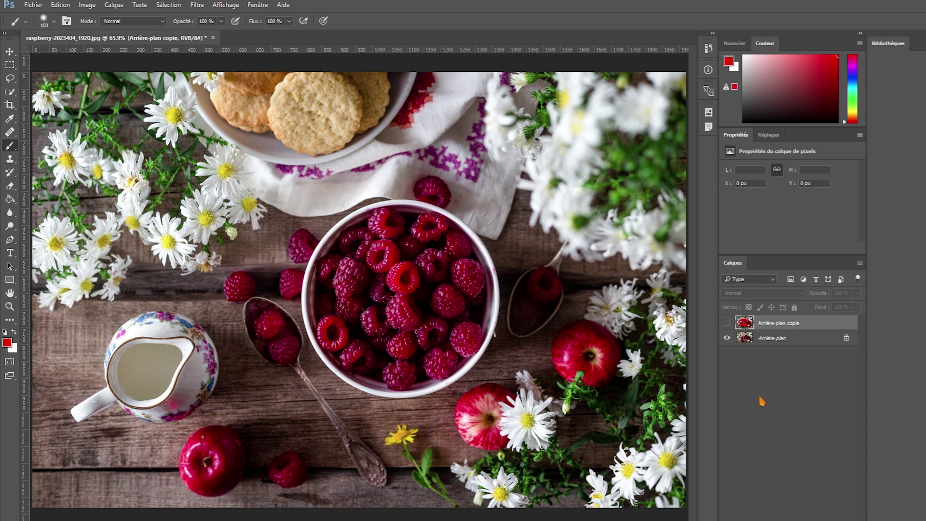
{"action": "left_click", "coordinate": [727, 323]}
{"action": "left_click", "coordinate": [727, 323]}
{"action": "left_click", "coordinate": [727, 323]}
{"action": "left_click", "coordinate": [727, 323]}
{"action": "left_click", "coordinate": [727, 324]}
{"action": "left_click", "coordinate": [727, 325]}
{"action": "left_click", "coordinate": [726, 324]}
{"action": "left_click", "coordinate": [726, 324]}
- Delete the painted Arrière-plan copie layer
{"action": "key", "text": "Delete"}
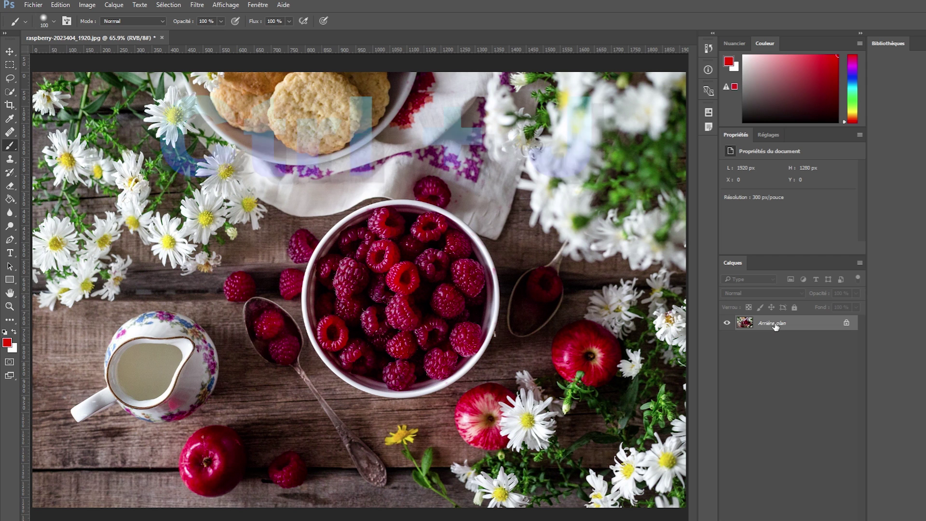
- Duplicate the Arrière-plan layer without a naming dialog, toggle the original's visibility and delete the duplicate
{"action": "key", "text": "ctrl+j"}
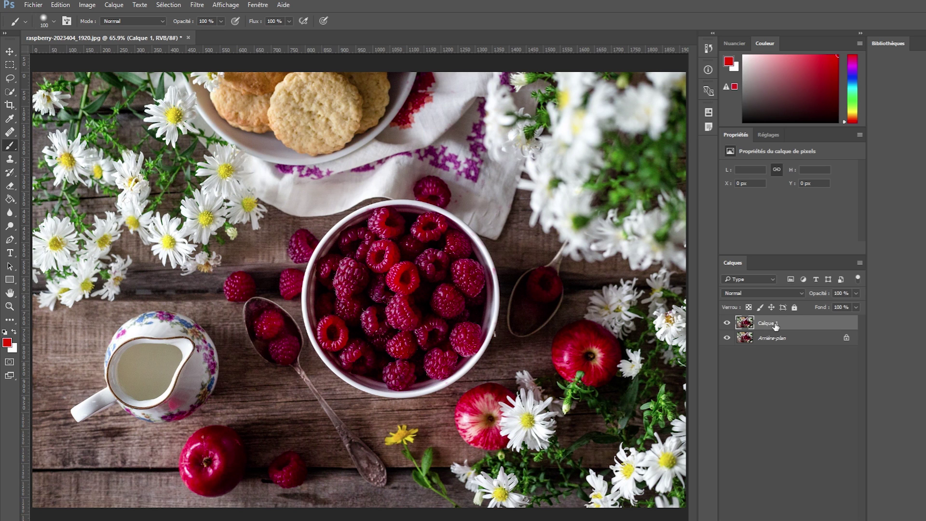
{"action": "left_click", "coordinate": [727, 338]}
{"action": "left_click", "coordinate": [727, 337]}
{"action": "key", "text": "Delete"}
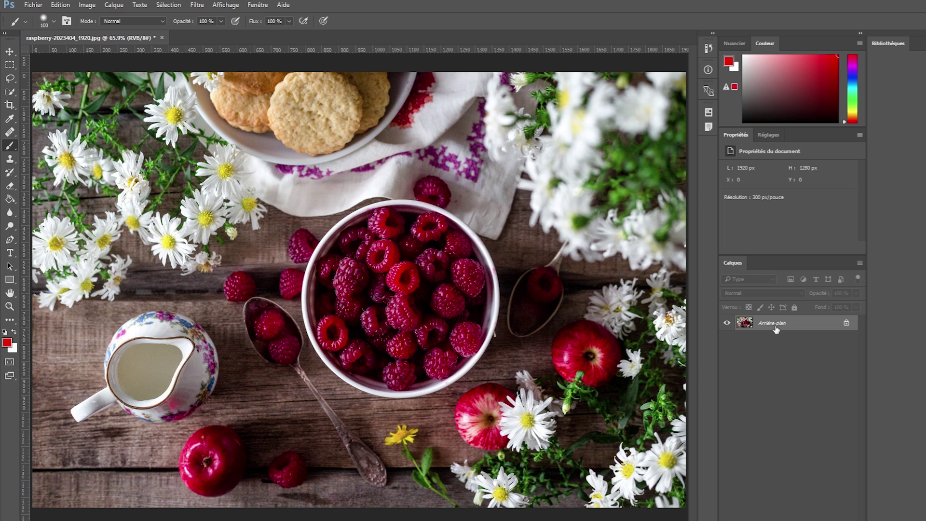
- Show the Réglages options and add an Exposition adjustment layer above Arrière-plan
{"action": "left_click", "coordinate": [769, 136]}
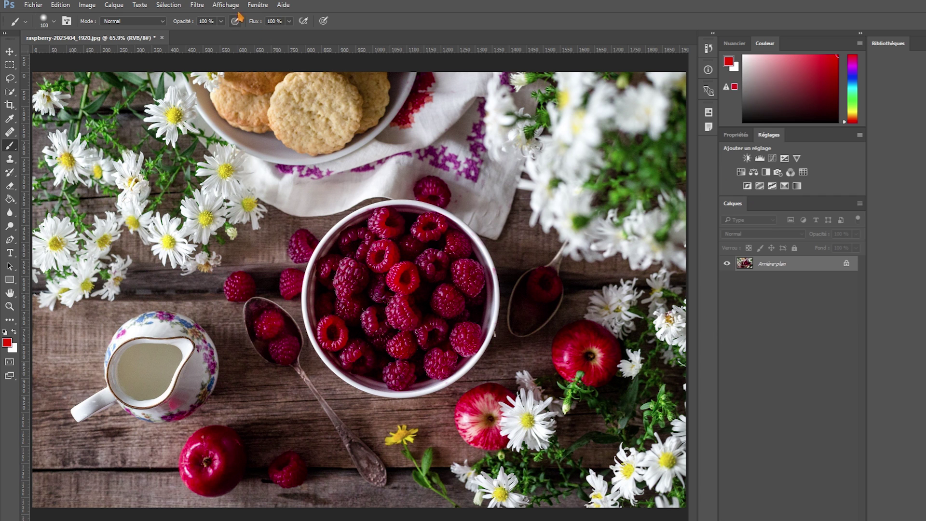
{"action": "left_click", "coordinate": [252, 6]}
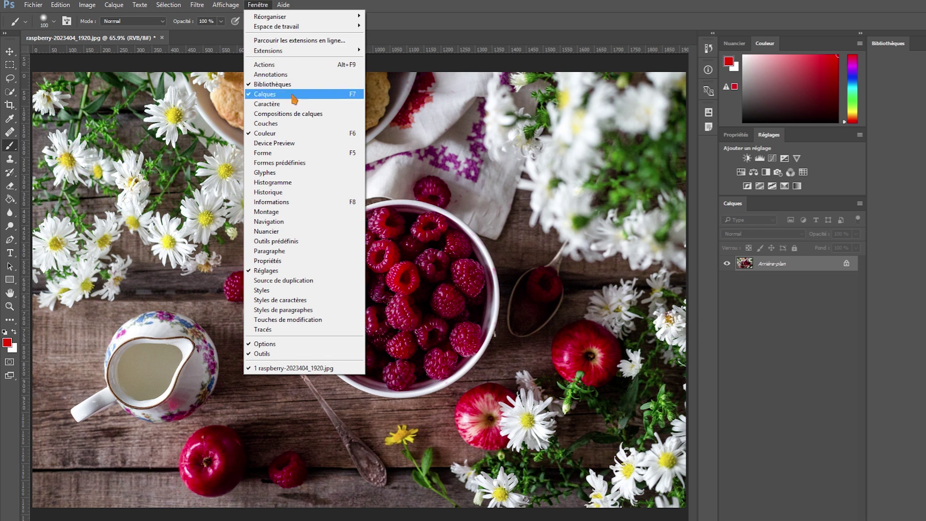
{"action": "left_click", "coordinate": [611, 2]}
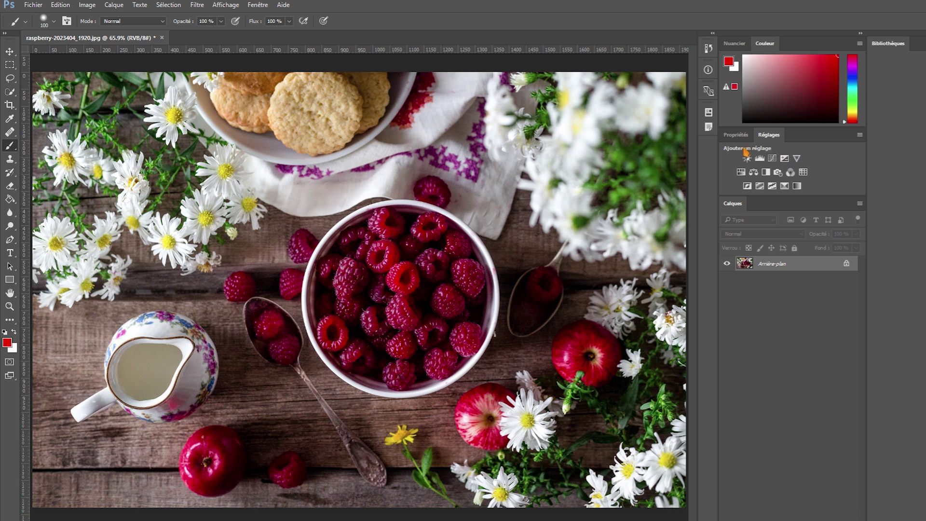
{"action": "left_click", "coordinate": [786, 159]}
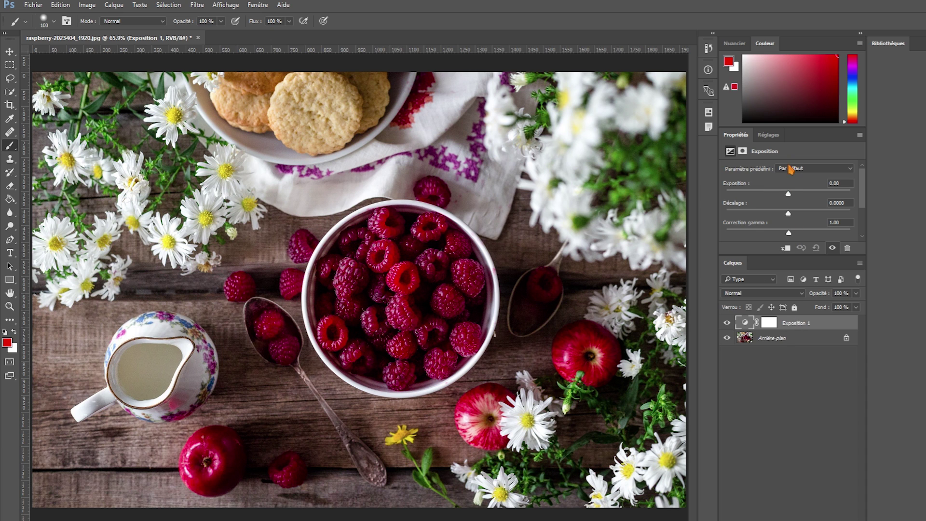
- Rename the new adjustment layer as Exposition
{"action": "double_click", "coordinate": [795, 323]}
{"action": "type", "text": "Exposition"}
{"action": "key", "text": "Return"}
- Detach the Propriétés panel to float over the photo and compare the properties of Arrière-plan and Exposition
{"action": "left_click_drag", "start_coordinate": [738, 136], "coordinate": [565, 109]}
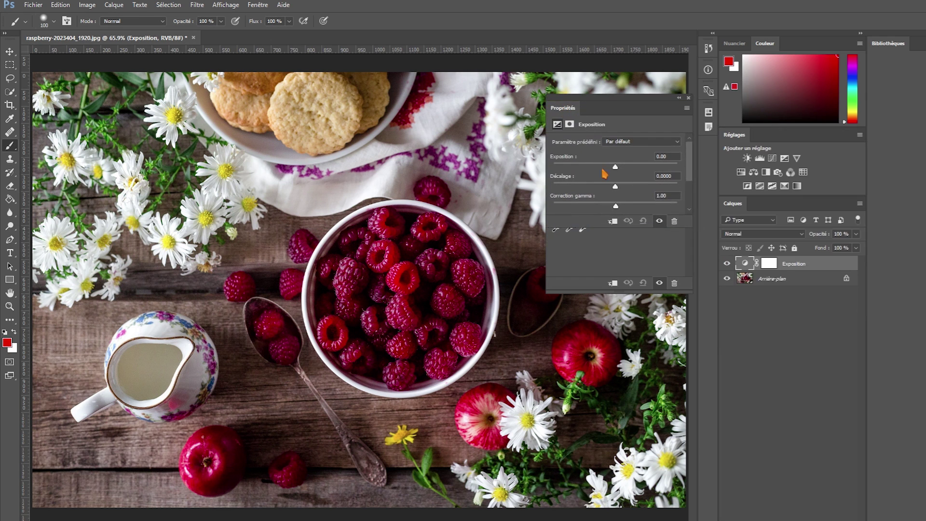
{"action": "left_click", "coordinate": [271, 7]}
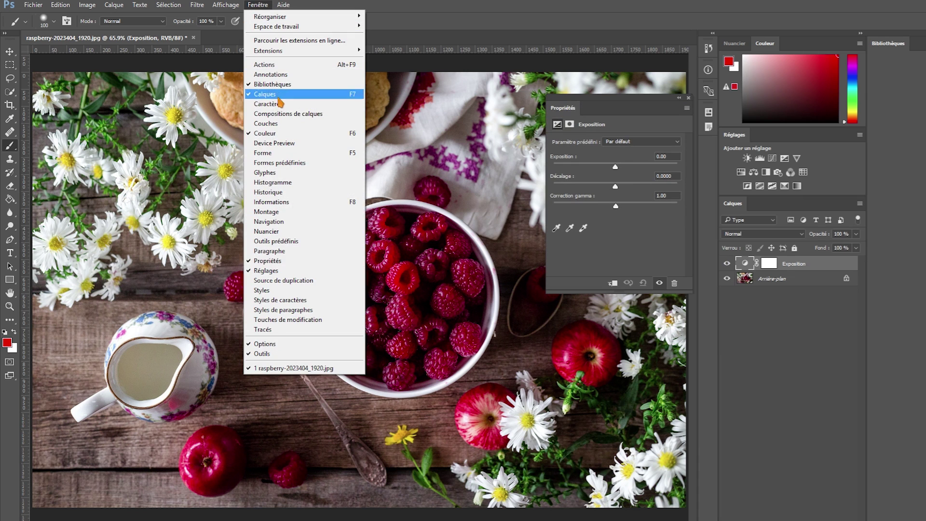
{"action": "left_click", "coordinate": [782, 279]}
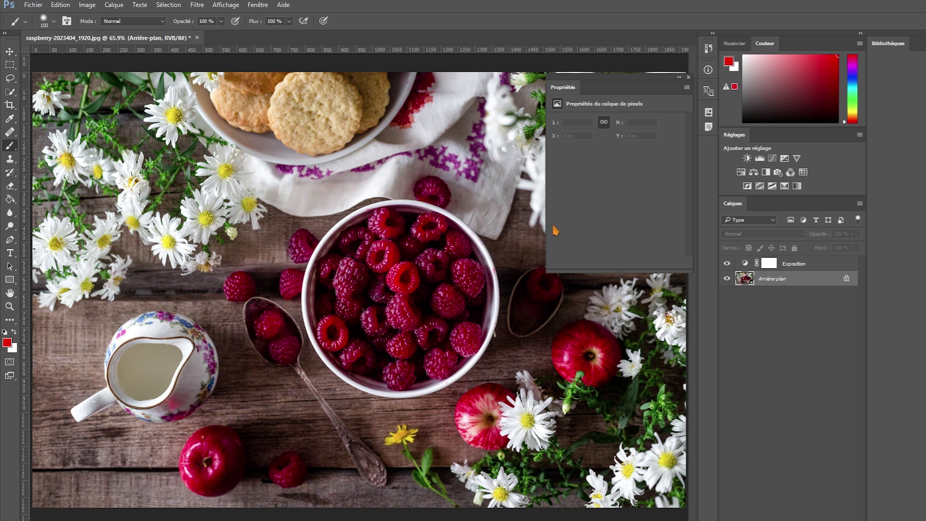
{"action": "left_click", "coordinate": [803, 265]}
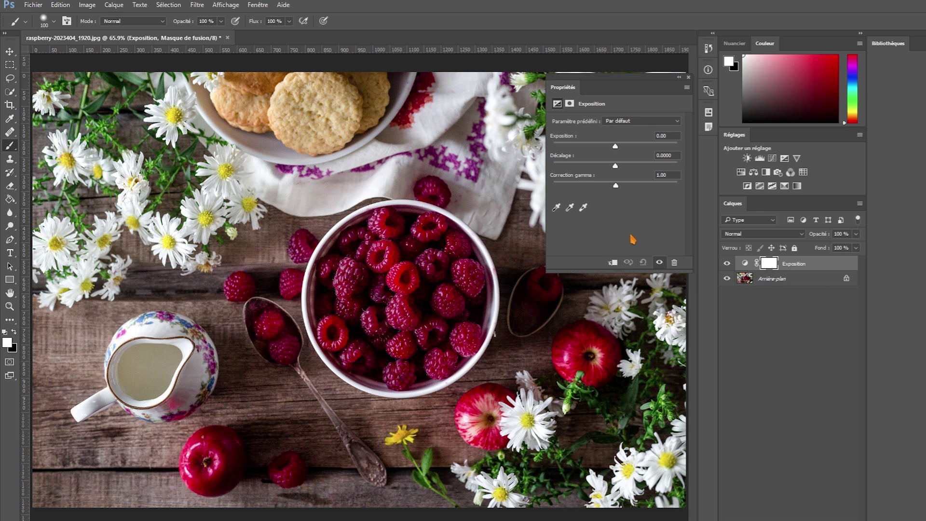
- Raise the Exposition layer's exposure to +3.22 and toggle the layer's visibility to compare with the original photo
{"action": "left_click_drag", "start_coordinate": [616, 147], "coordinate": [645, 148]}
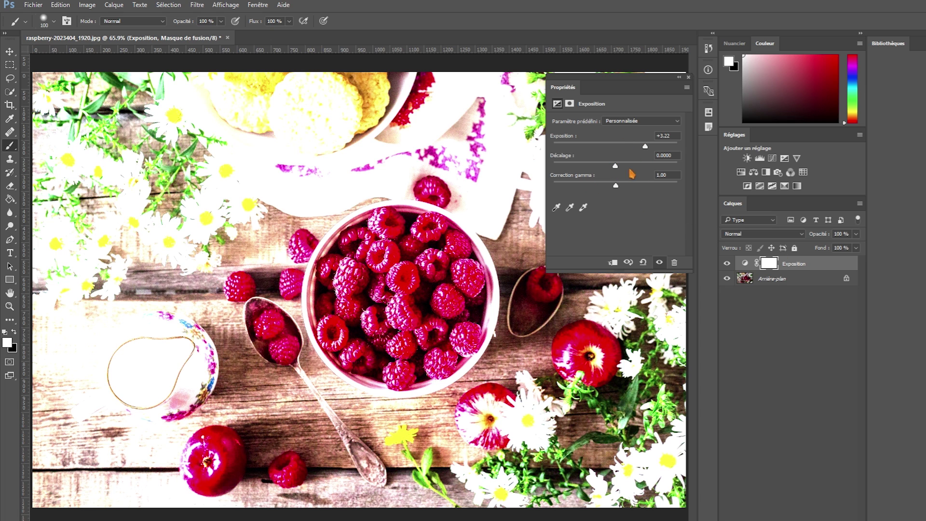
{"action": "left_click", "coordinate": [798, 264]}
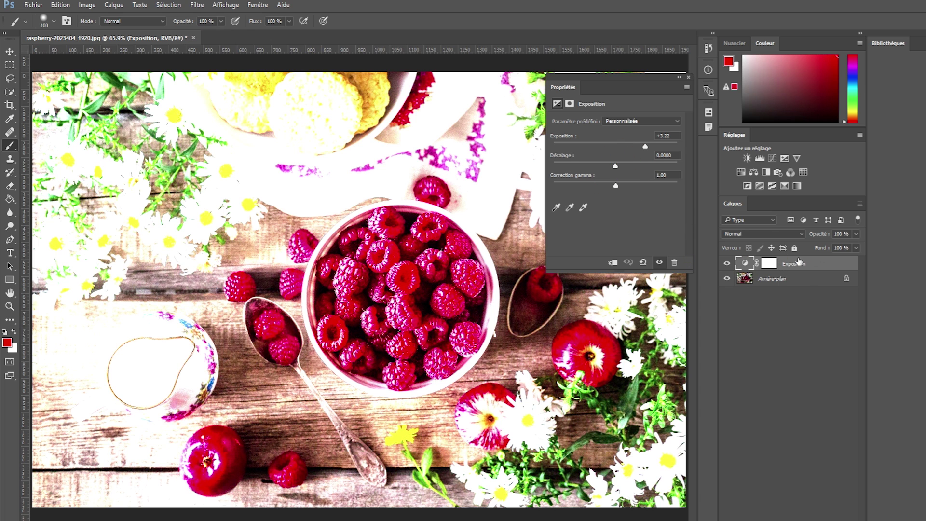
{"action": "left_click", "coordinate": [727, 264]}
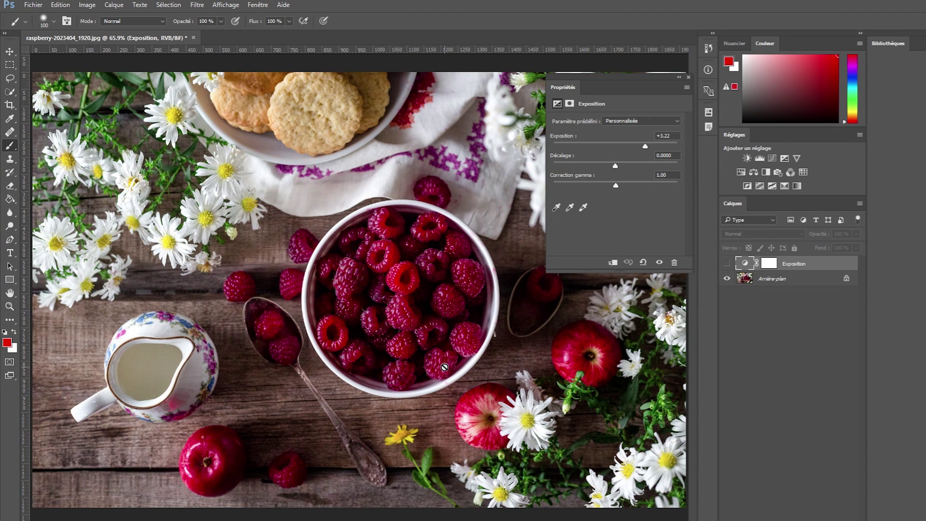
{"action": "left_click", "coordinate": [727, 264]}
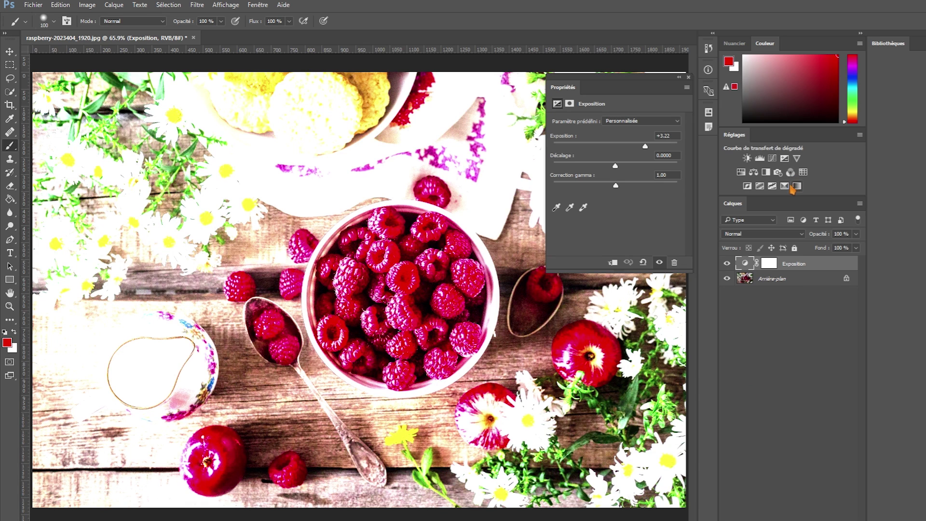
- Add a Noir et blanc adjustment layer above Exposition and leave only the black-and-white adjustment shown over the photo
{"action": "left_click", "coordinate": [765, 172]}
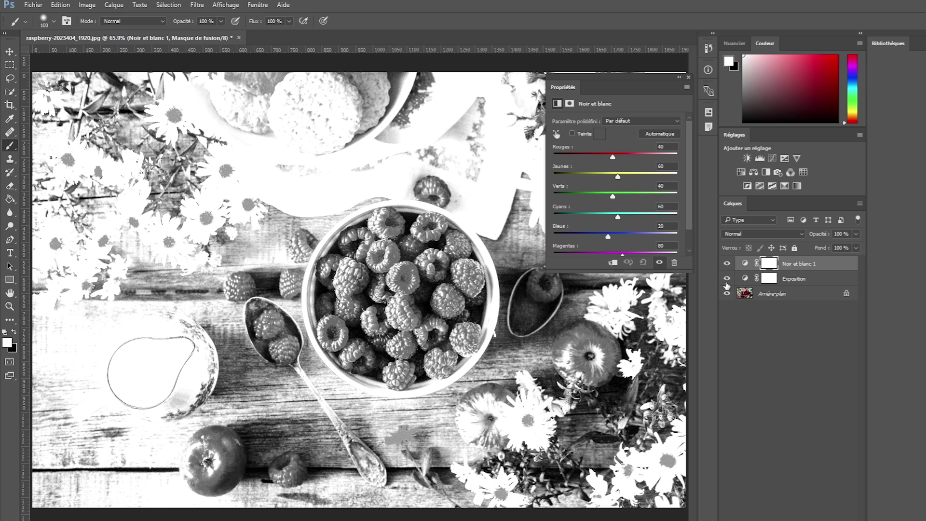
{"action": "left_click_drag", "start_coordinate": [728, 280], "coordinate": [727, 263]}
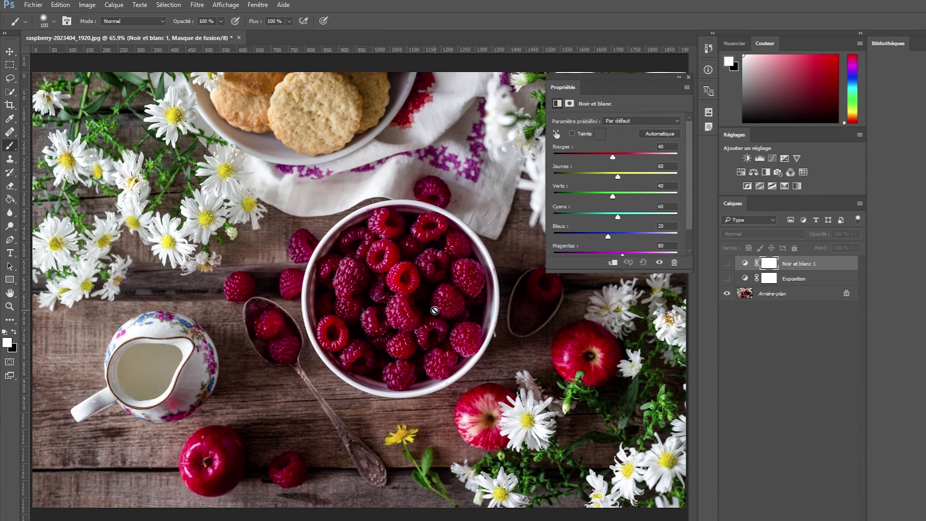
{"action": "left_click", "coordinate": [727, 279]}
{"action": "left_click", "coordinate": [727, 279]}
{"action": "left_click", "coordinate": [727, 264]}
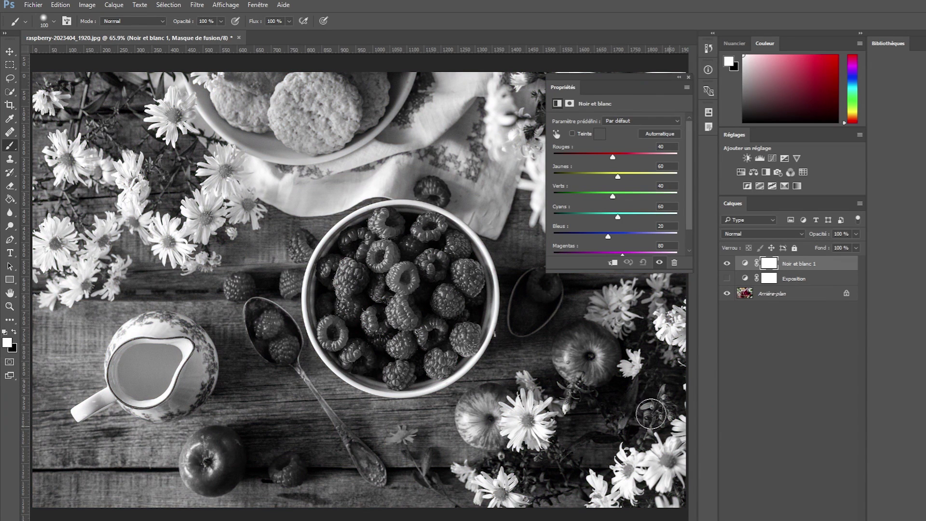
- Show the Exposition layer again and toggle each adjustment layer's visibility to compare their effects, leaving both shown
{"action": "left_click", "coordinate": [727, 279]}
{"action": "left_click", "coordinate": [727, 279]}
{"action": "left_click", "coordinate": [727, 279]}
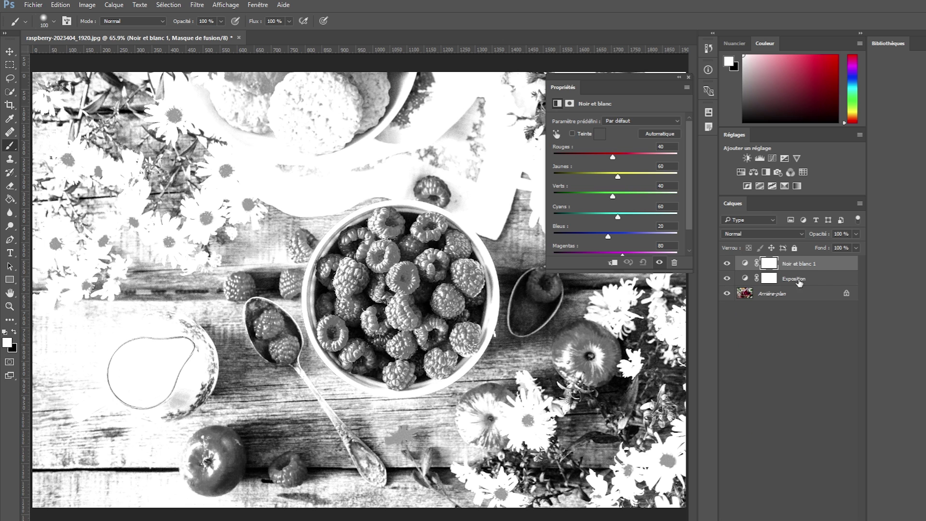
{"action": "left_click", "coordinate": [746, 264]}
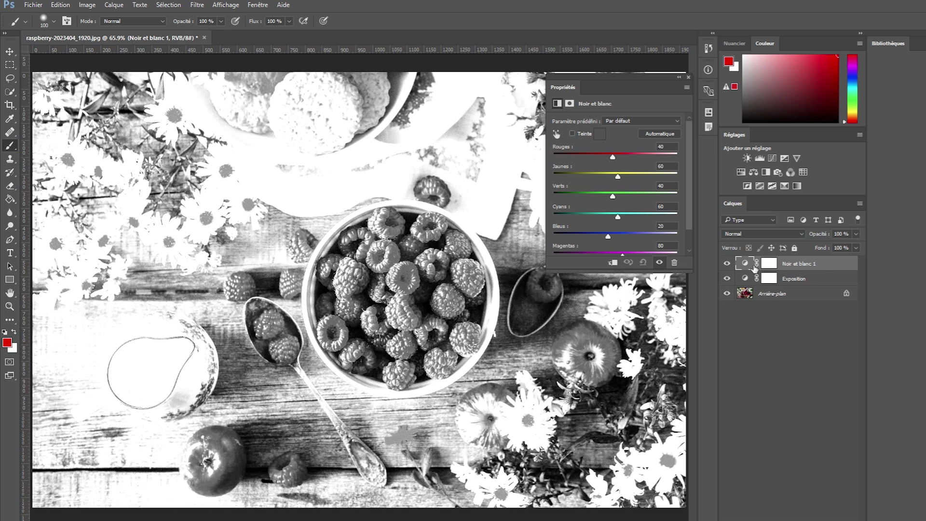
{"action": "left_click", "coordinate": [727, 264]}
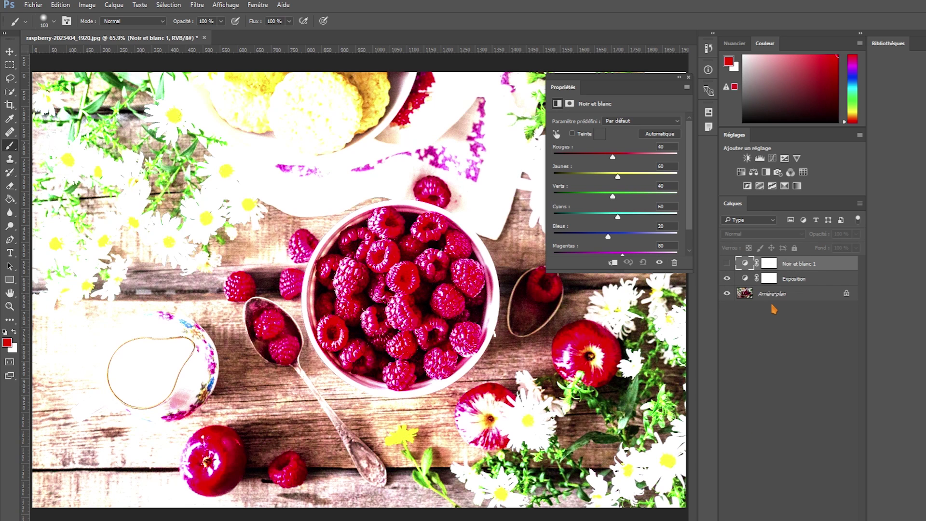
{"action": "left_click", "coordinate": [726, 264]}
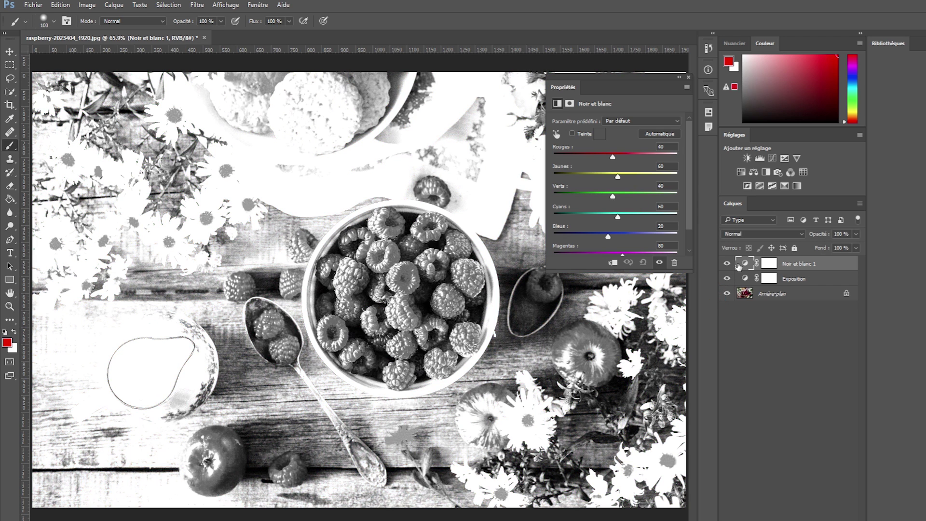
- Delete the Exposition adjustment layer and select the Noir et blanc 1 layer
{"action": "left_click", "coordinate": [798, 282]}
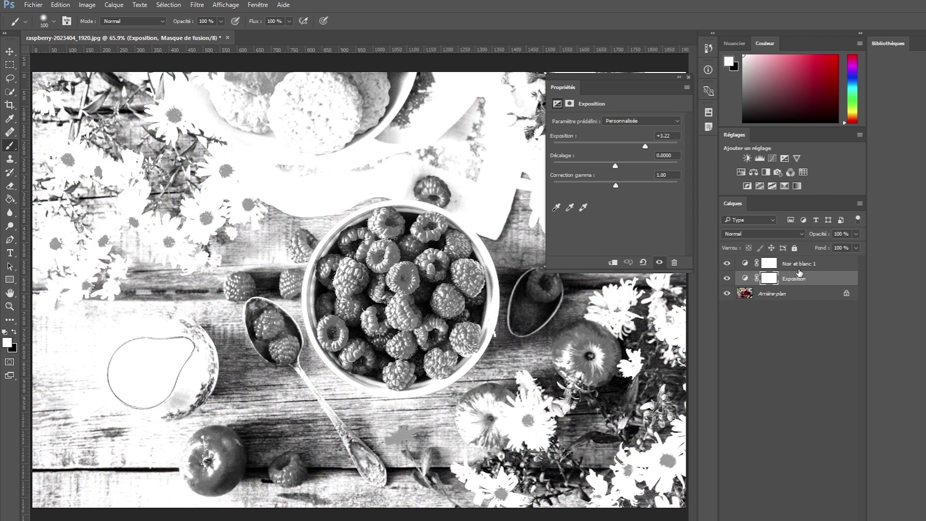
{"action": "key", "text": "Delete"}
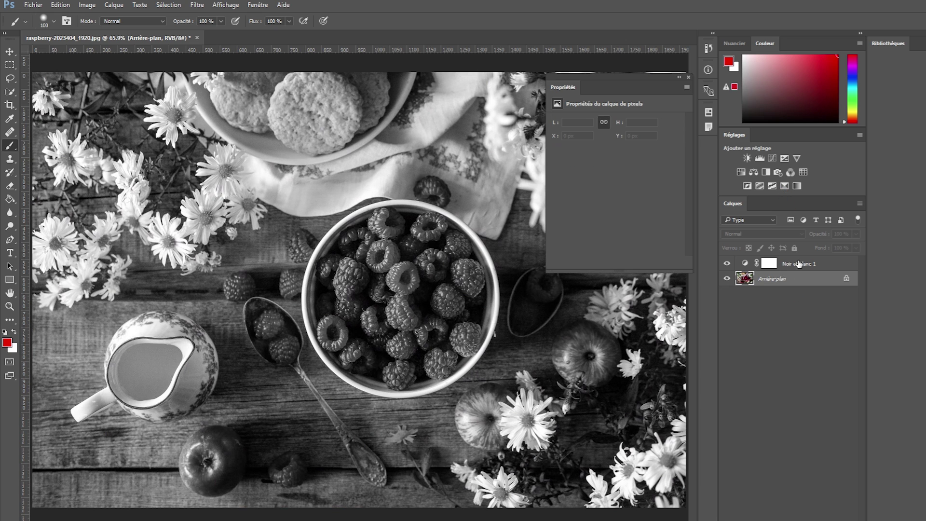
{"action": "left_click", "coordinate": [799, 263]}
{"action": "left_click", "coordinate": [799, 263]}
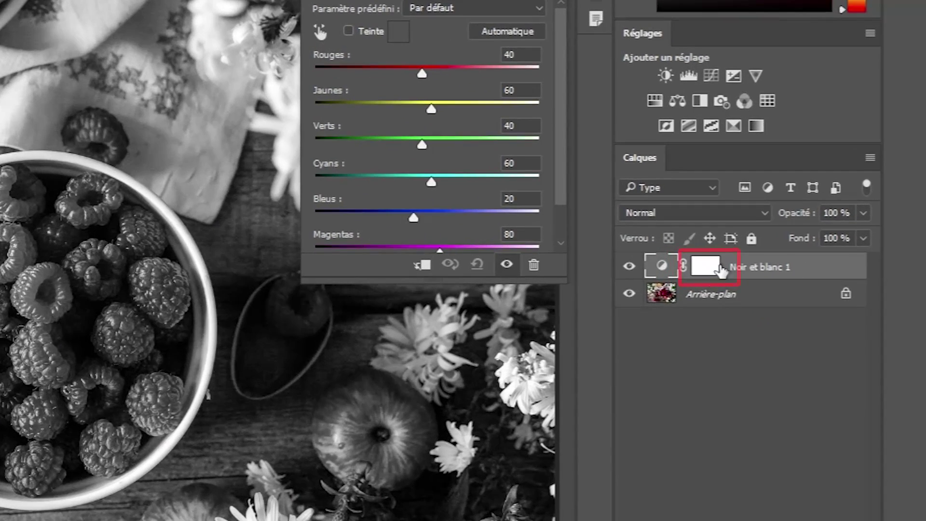
- Set Rouges to 54 for Noir et blanc 1 while switching between its adjustment and mask settings, ending on the mask
{"action": "left_click", "coordinate": [707, 269]}
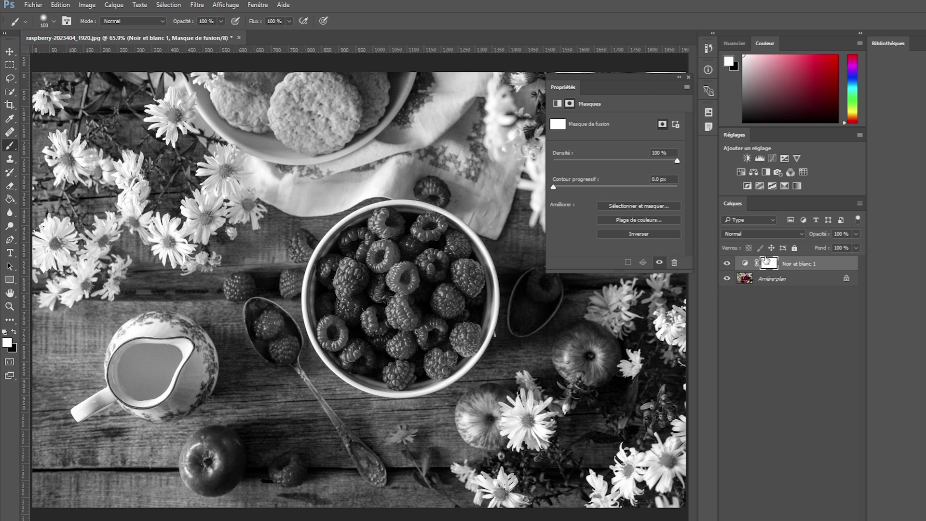
{"action": "left_click", "coordinate": [806, 268]}
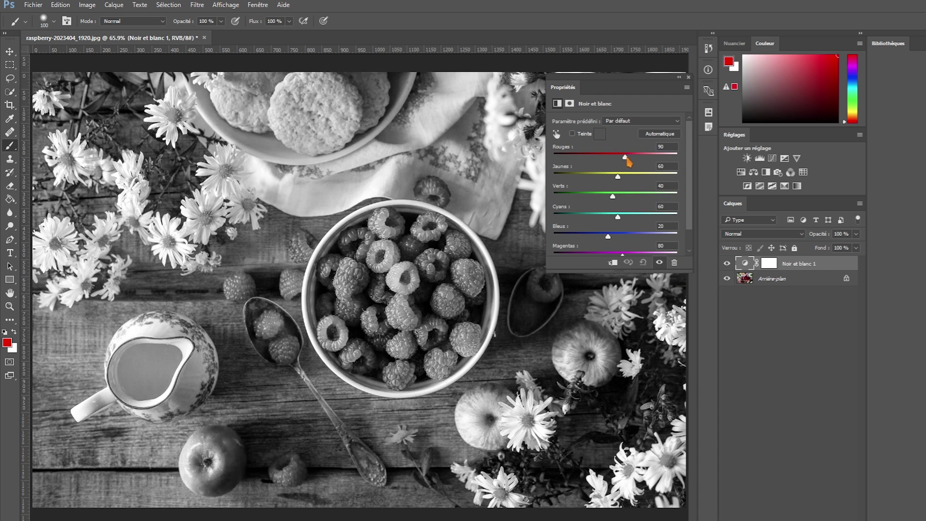
{"action": "left_click", "coordinate": [771, 265]}
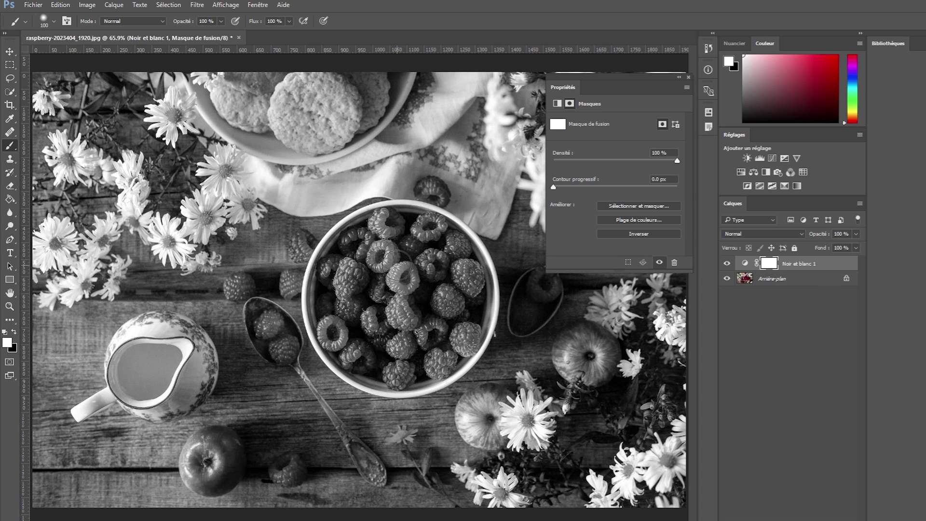
{"action": "left_click", "coordinate": [745, 263]}
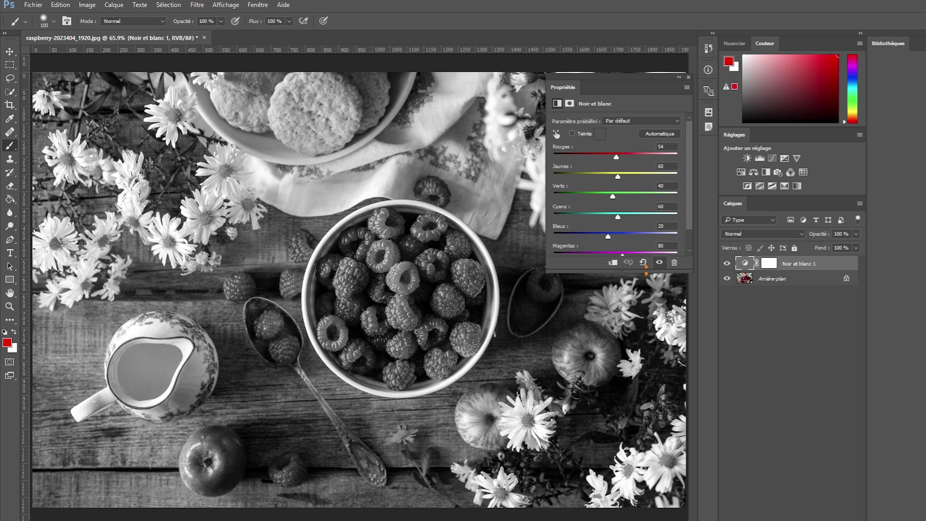
{"action": "left_click", "coordinate": [771, 266]}
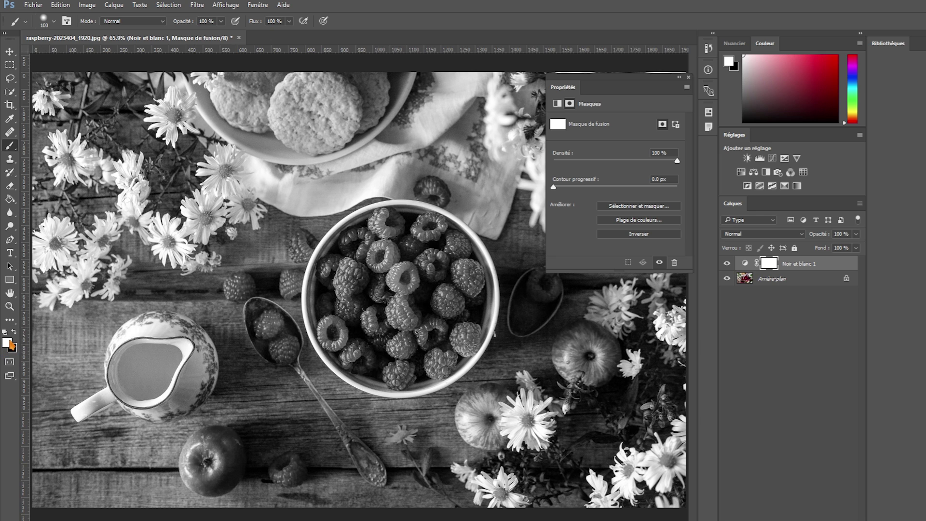
{"action": "left_click", "coordinate": [11, 345]}
{"action": "left_click", "coordinate": [477, 271]}
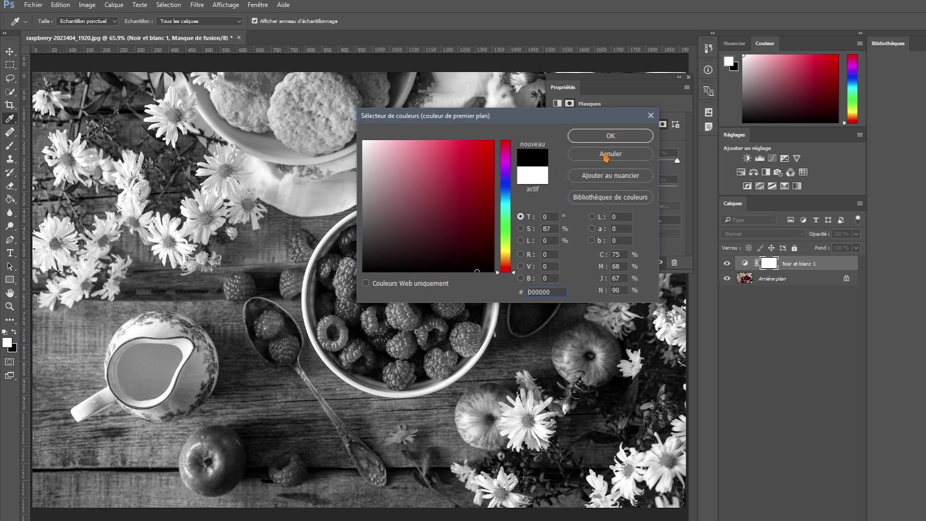
{"action": "left_click", "coordinate": [604, 155]}
- Swap the foreground colour to black and paint the Noir et blanc 1 mask over two apples and the raspberry between them
{"action": "left_click", "coordinate": [14, 333]}
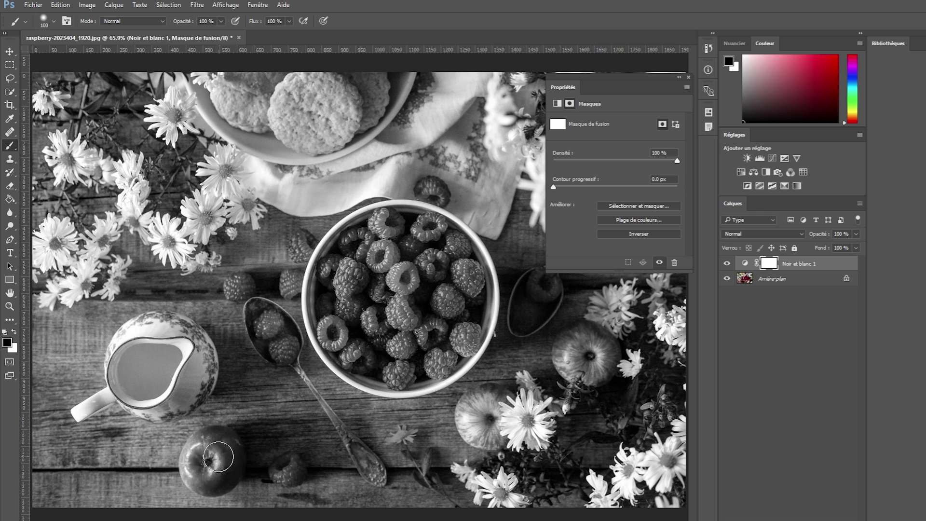
{"action": "mouse_move", "coordinate": [215, 445]}
{"action": "left_mouse_down"}
{"action": "mouse_move", "coordinate": [204, 469]}
{"action": "mouse_move", "coordinate": [229, 457]}
{"action": "mouse_move", "coordinate": [206, 441]}
{"action": "mouse_move", "coordinate": [192, 467]}
{"action": "mouse_move", "coordinate": [212, 478]}
{"action": "mouse_move", "coordinate": [237, 457]}
{"action": "mouse_move", "coordinate": [211, 448]}
{"action": "mouse_move", "coordinate": [228, 469]}
{"action": "mouse_move", "coordinate": [220, 442]}
{"action": "mouse_move", "coordinate": [229, 456]}
{"action": "mouse_move", "coordinate": [216, 469]}
{"action": "mouse_move", "coordinate": [215, 445]}
{"action": "left_mouse_up"}
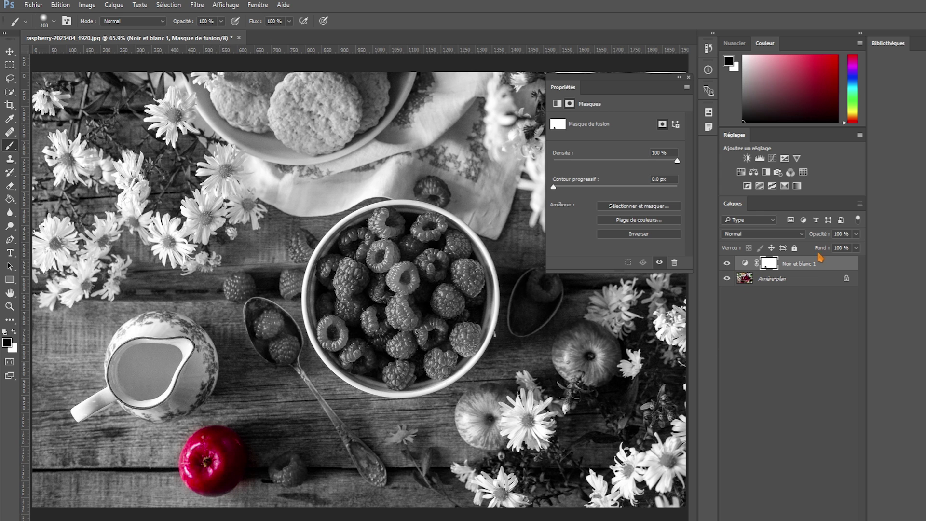
{"action": "left_click", "coordinate": [284, 470]}
{"action": "left_click_drag", "start_coordinate": [284, 470], "coordinate": [288, 469]}
{"action": "mouse_move", "coordinate": [485, 413]}
{"action": "left_mouse_down"}
{"action": "mouse_move", "coordinate": [462, 419]}
{"action": "mouse_move", "coordinate": [498, 425]}
{"action": "mouse_move", "coordinate": [472, 419]}
{"action": "mouse_move", "coordinate": [496, 409]}
{"action": "mouse_move", "coordinate": [472, 443]}
{"action": "mouse_move", "coordinate": [519, 431]}
{"action": "mouse_move", "coordinate": [480, 405]}
{"action": "left_mouse_up"}
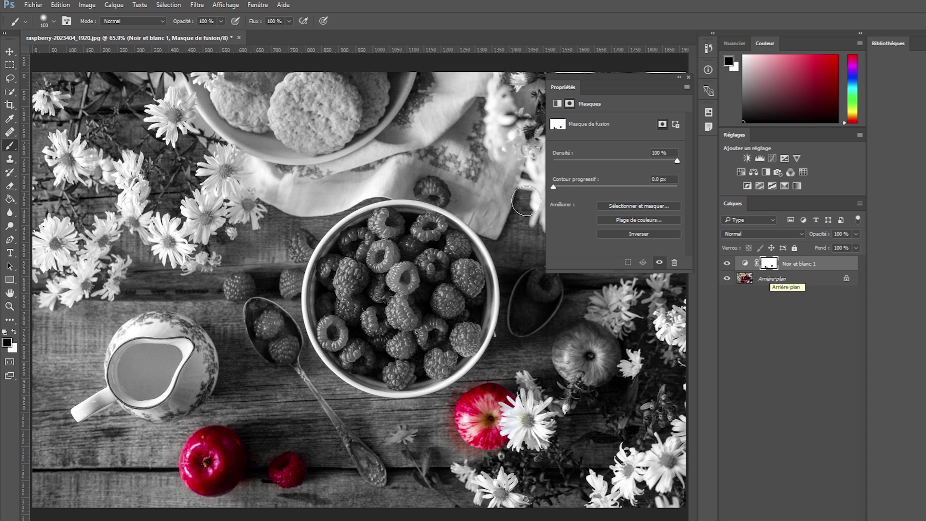
- Swap the foreground colour to white and paint the mask over the whole red apple and the loose raspberry beside it
{"action": "left_click", "coordinate": [14, 333]}
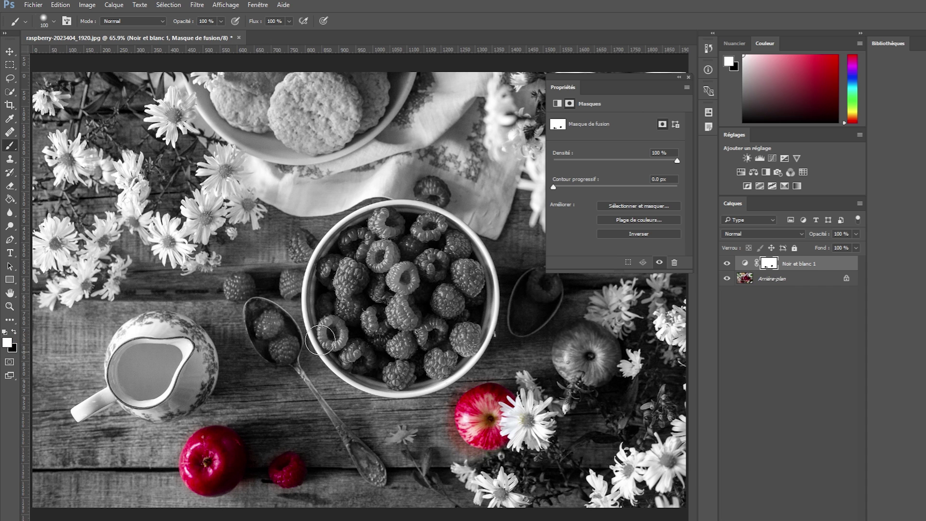
{"action": "mouse_move", "coordinate": [202, 434]}
{"action": "left_mouse_down"}
{"action": "mouse_move", "coordinate": [242, 466]}
{"action": "mouse_move", "coordinate": [237, 477]}
{"action": "mouse_move", "coordinate": [192, 481]}
{"action": "mouse_move", "coordinate": [255, 489]}
{"action": "mouse_move", "coordinate": [252, 442]}
{"action": "mouse_move", "coordinate": [242, 435]}
{"action": "mouse_move", "coordinate": [298, 479]}
{"action": "mouse_move", "coordinate": [239, 479]}
{"action": "left_mouse_up"}
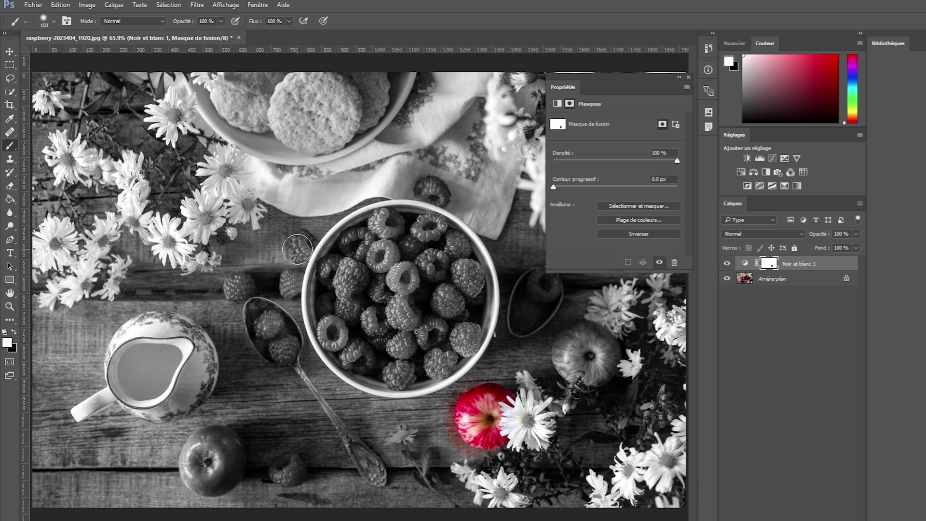
- Set the brush size to 479 px
{"action": "left_click", "coordinate": [55, 22]}
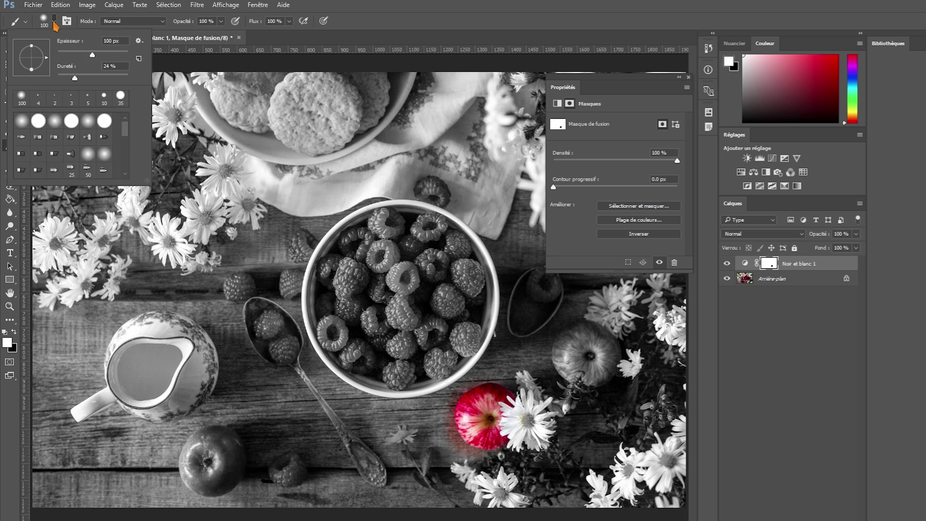
{"action": "left_click", "coordinate": [55, 22]}
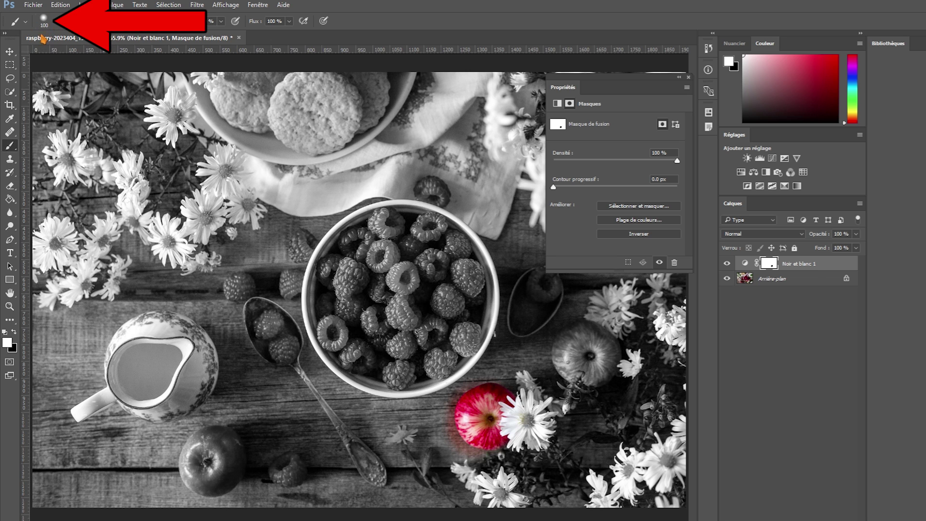
{"action": "left_click", "coordinate": [55, 22]}
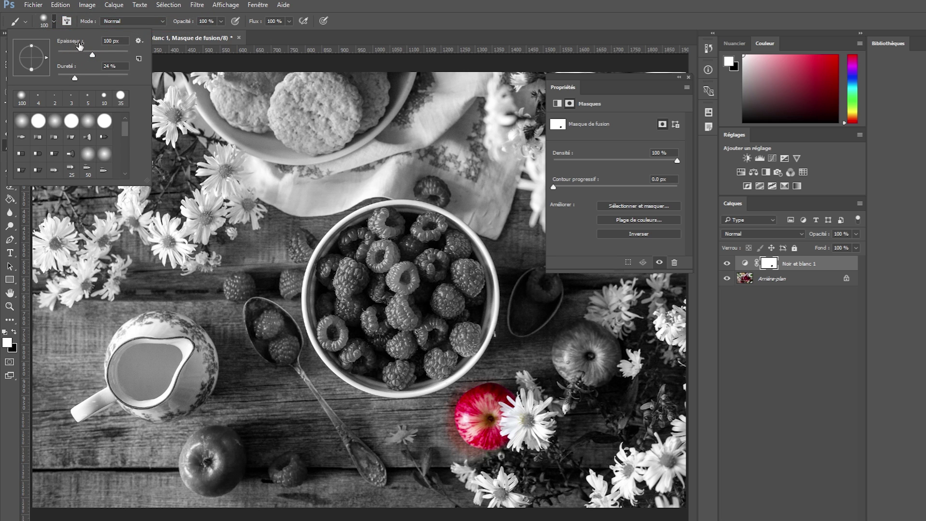
{"action": "left_click_drag", "start_coordinate": [94, 55], "coordinate": [121, 56]}
{"action": "key", "text": "Return"}
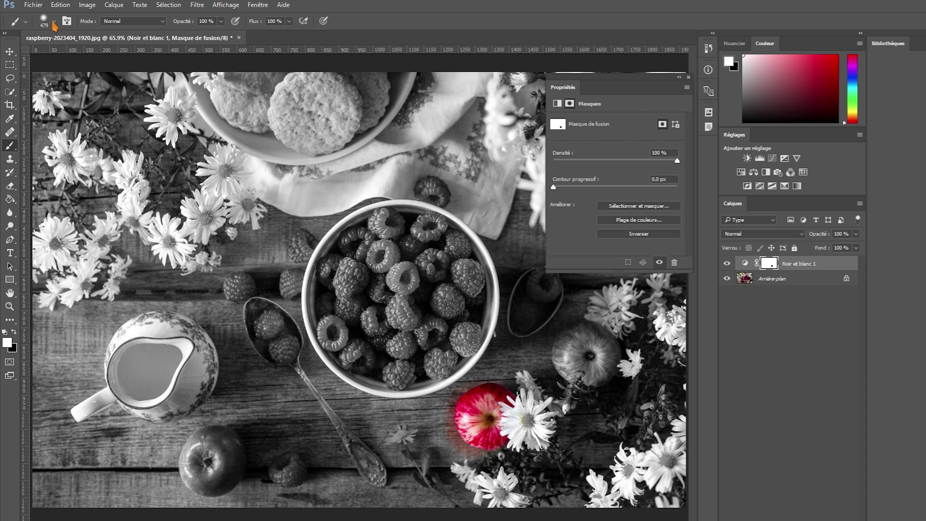
{"action": "left_click", "coordinate": [54, 22]}
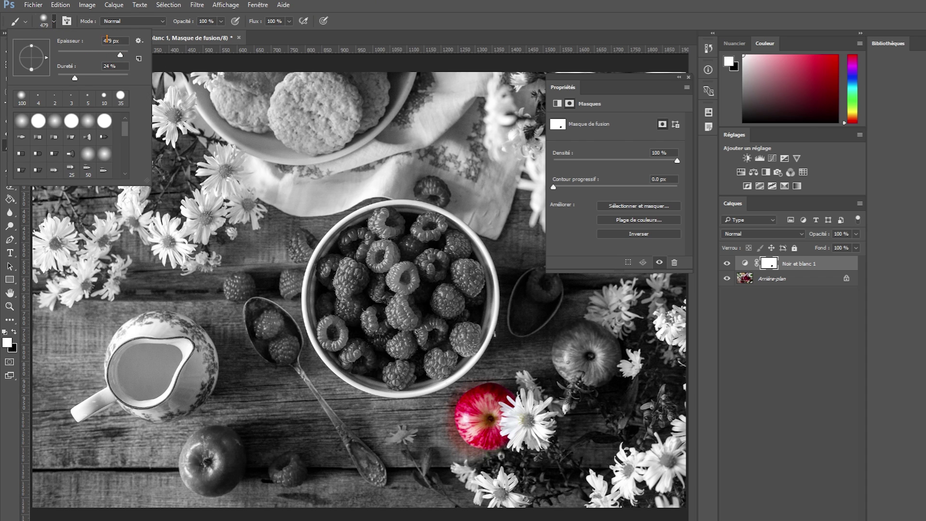
{"action": "key", "text": "Return"}
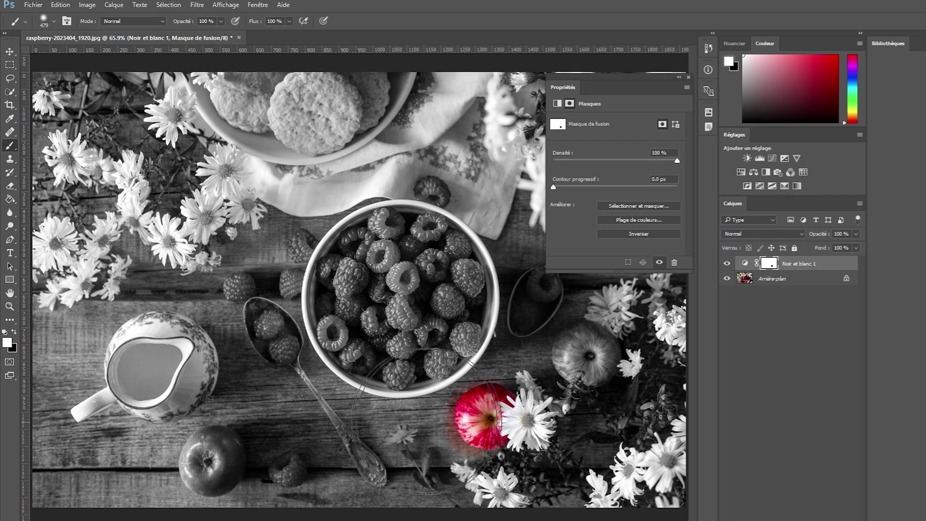
- Paint the mask white over the remaining coloured apple, and swap to black to paint the left part of the photo
{"action": "left_click_drag", "start_coordinate": [493, 422], "coordinate": [564, 396]}
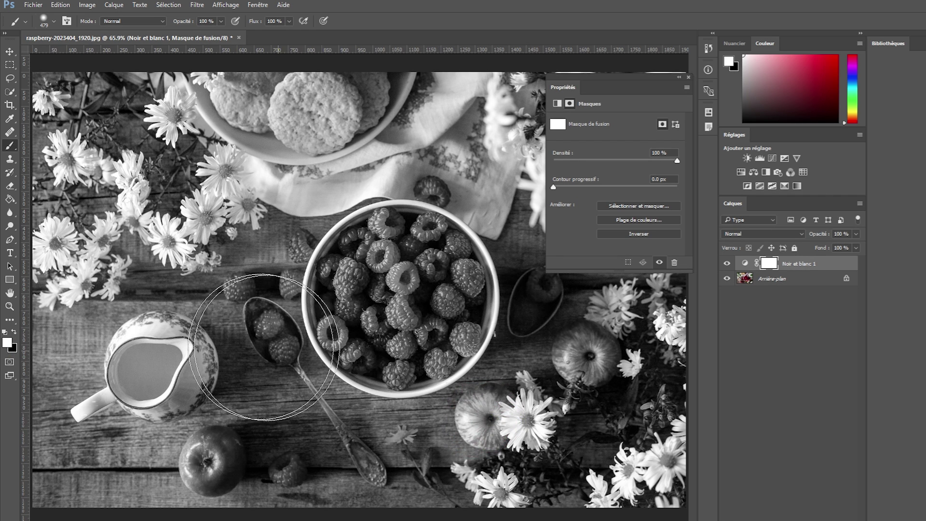
{"action": "left_click", "coordinate": [14, 332]}
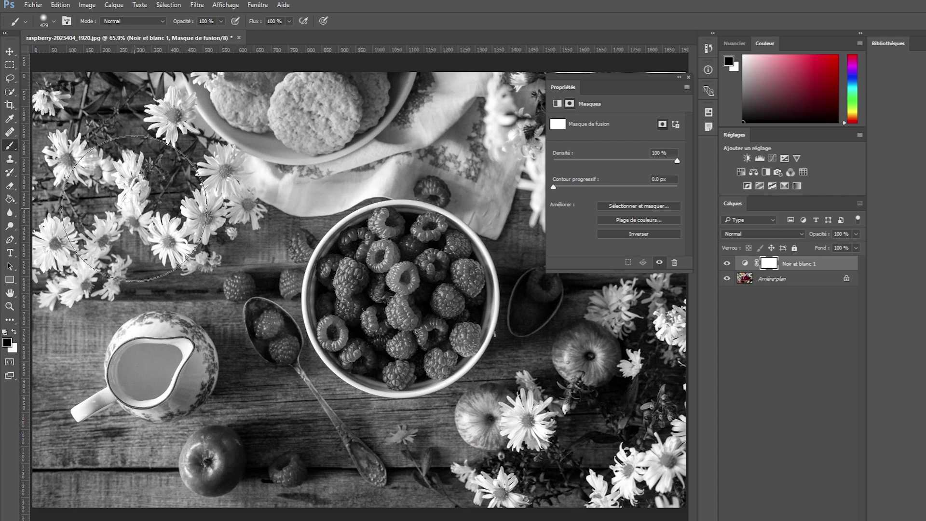
{"action": "mouse_move", "coordinate": [82, 104]}
{"action": "left_mouse_down"}
{"action": "mouse_move", "coordinate": [73, 482]}
{"action": "mouse_move", "coordinate": [343, 488]}
{"action": "mouse_move", "coordinate": [341, 229]}
{"action": "mouse_move", "coordinate": [327, 64]}
{"action": "mouse_move", "coordinate": [324, 153]}
{"action": "mouse_move", "coordinate": [213, 164]}
{"action": "mouse_move", "coordinate": [229, 185]}
{"action": "mouse_move", "coordinate": [185, 231]}
{"action": "mouse_move", "coordinate": [236, 305]}
{"action": "left_mouse_up"}
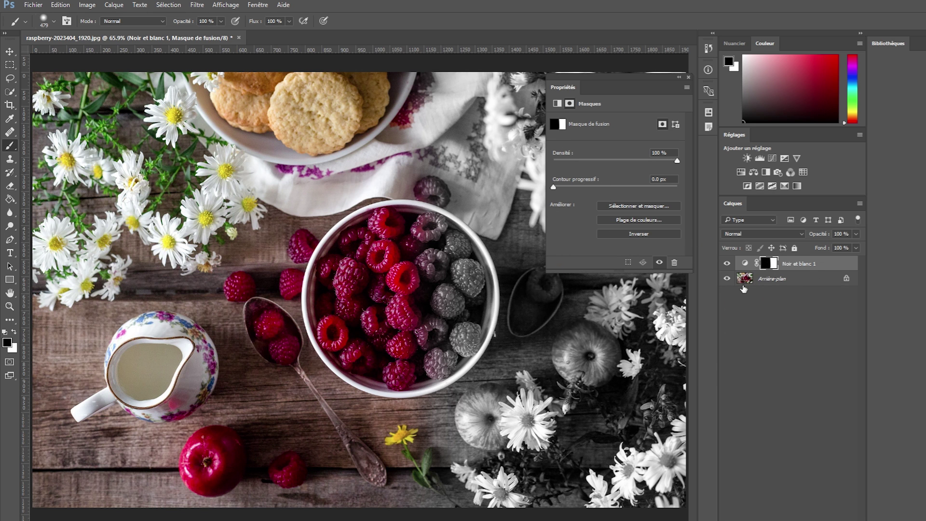
- Delete the Noir et blanc 1 layer and add a fresh Noir et blanc adjustment layer above the background
{"action": "left_click", "coordinate": [807, 266]}
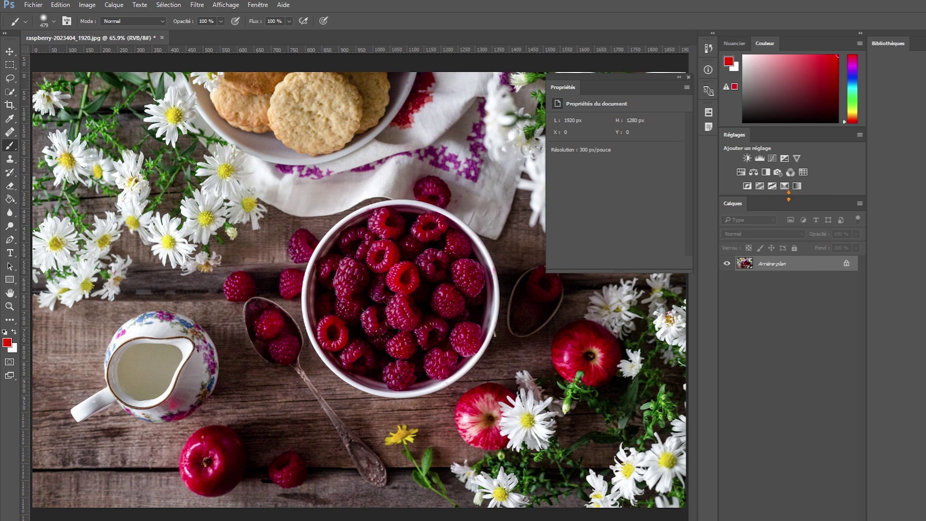
{"action": "left_click", "coordinate": [766, 173]}
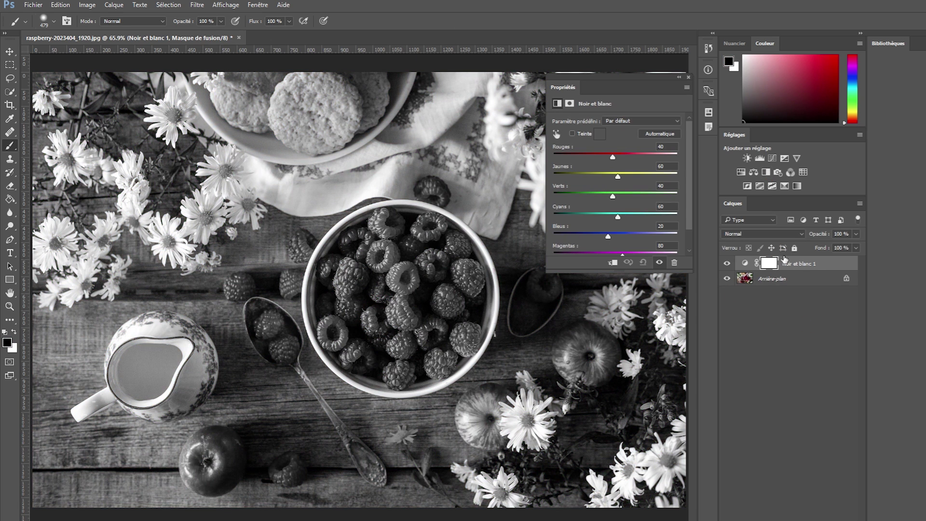
- Toggle the new Noir et blanc adjustment off and on, and set its Rouges value to 60
{"action": "left_click", "coordinate": [727, 263]}
{"action": "left_click", "coordinate": [727, 264]}
{"action": "left_click", "coordinate": [745, 263]}
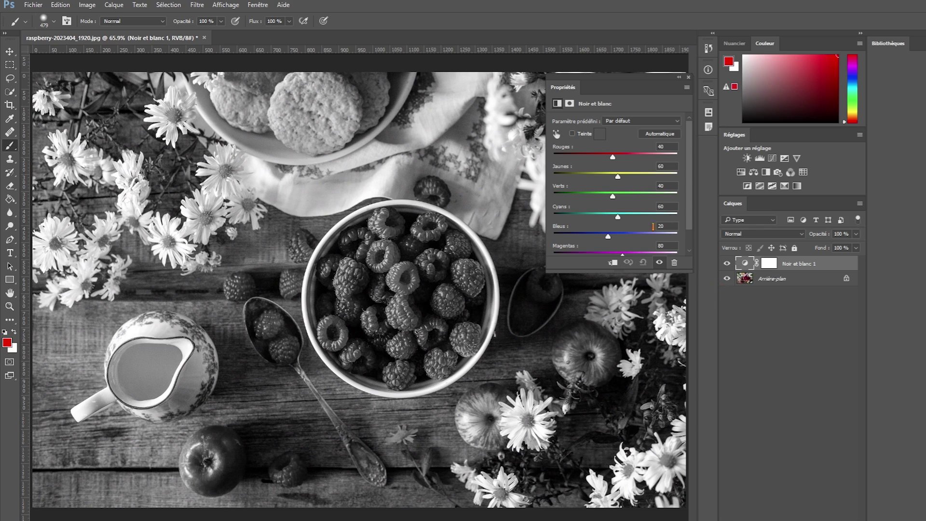
{"action": "mouse_move", "coordinate": [612, 157]}
{"action": "left_mouse_down"}
{"action": "mouse_move", "coordinate": [593, 159]}
{"action": "mouse_move", "coordinate": [634, 160]}
{"action": "mouse_move", "coordinate": [582, 160]}
{"action": "mouse_move", "coordinate": [618, 161]}
{"action": "left_mouse_up"}
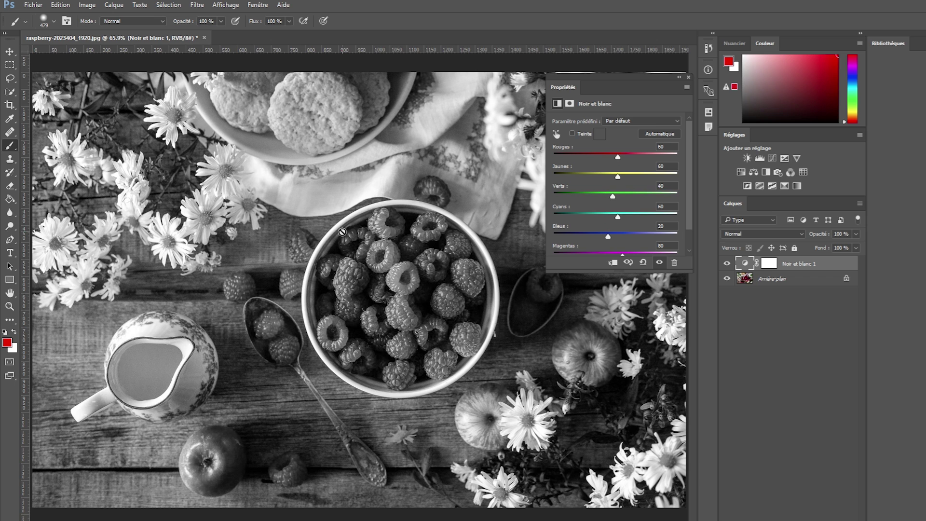
- Paint the Noir et blanc 1 mask black across the whole photo, and invert the mask
{"action": "left_click", "coordinate": [772, 265]}
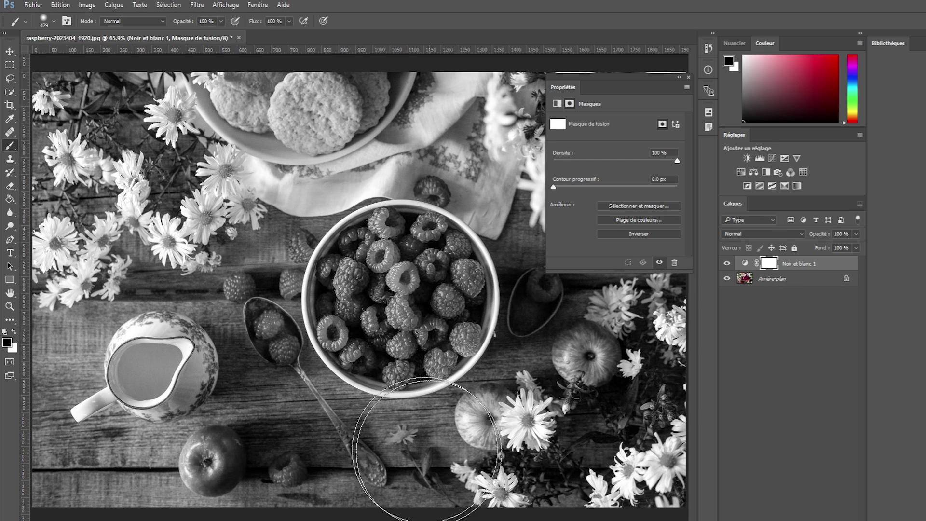
{"action": "mouse_move", "coordinate": [392, 465]}
{"action": "left_mouse_down"}
{"action": "mouse_move", "coordinate": [589, 362]}
{"action": "mouse_move", "coordinate": [490, 164]}
{"action": "mouse_move", "coordinate": [185, 164]}
{"action": "mouse_move", "coordinate": [44, 405]}
{"action": "mouse_move", "coordinate": [58, 482]}
{"action": "mouse_move", "coordinate": [112, 506]}
{"action": "mouse_move", "coordinate": [283, 471]}
{"action": "mouse_move", "coordinate": [159, 376]}
{"action": "mouse_move", "coordinate": [270, 270]}
{"action": "mouse_move", "coordinate": [603, 410]}
{"action": "mouse_move", "coordinate": [607, 328]}
{"action": "mouse_move", "coordinate": [376, 29]}
{"action": "mouse_move", "coordinate": [343, 198]}
{"action": "left_mouse_up"}
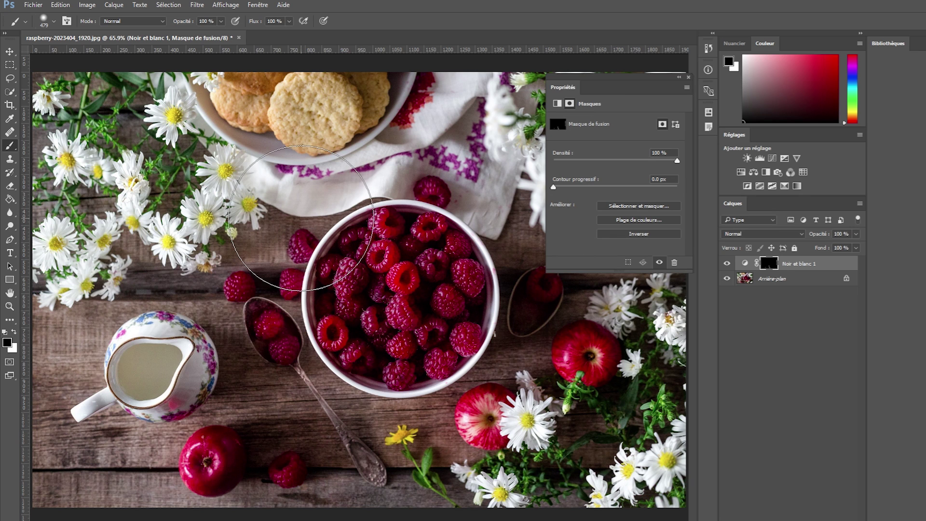
{"action": "key", "text": "ctrl+i"}
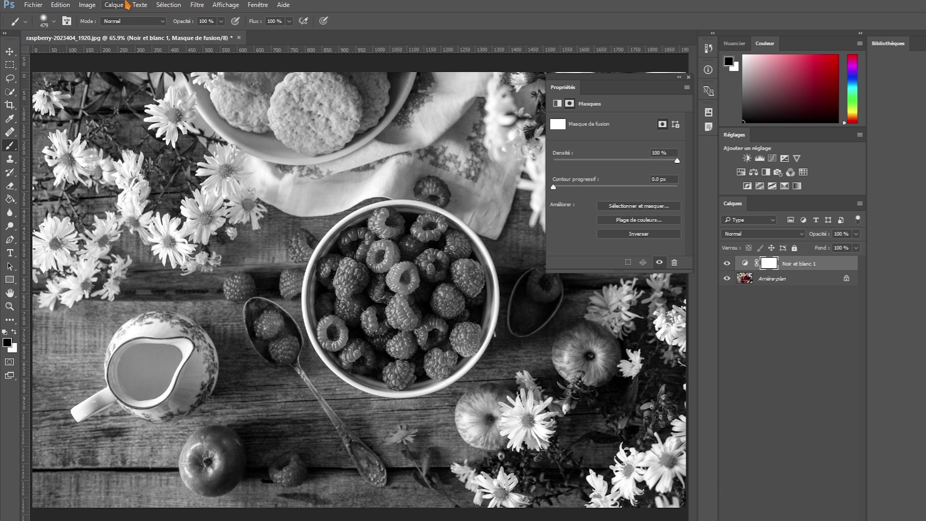
- Invert the white Noir et blanc 1 mask to black with the Négatif adjustment
{"action": "left_click", "coordinate": [91, 6]}
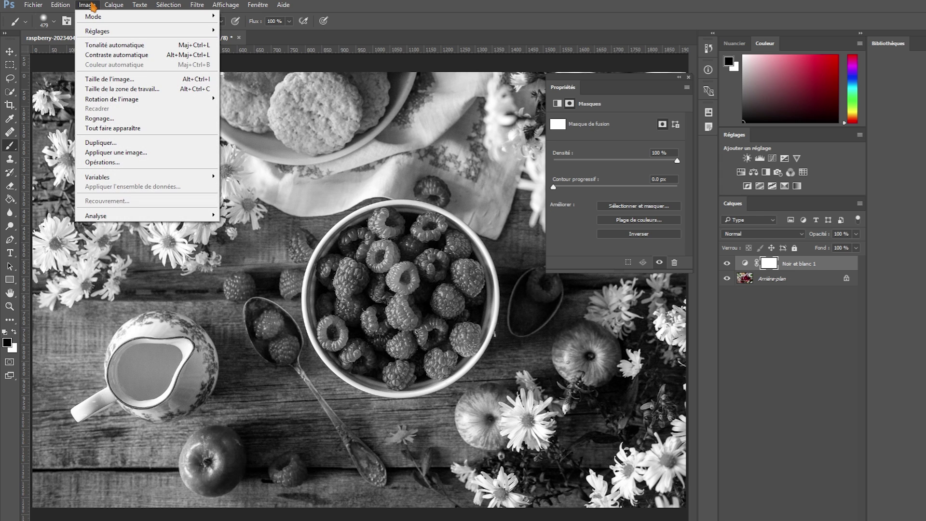
{"action": "mouse_move", "coordinate": [93, 31]}
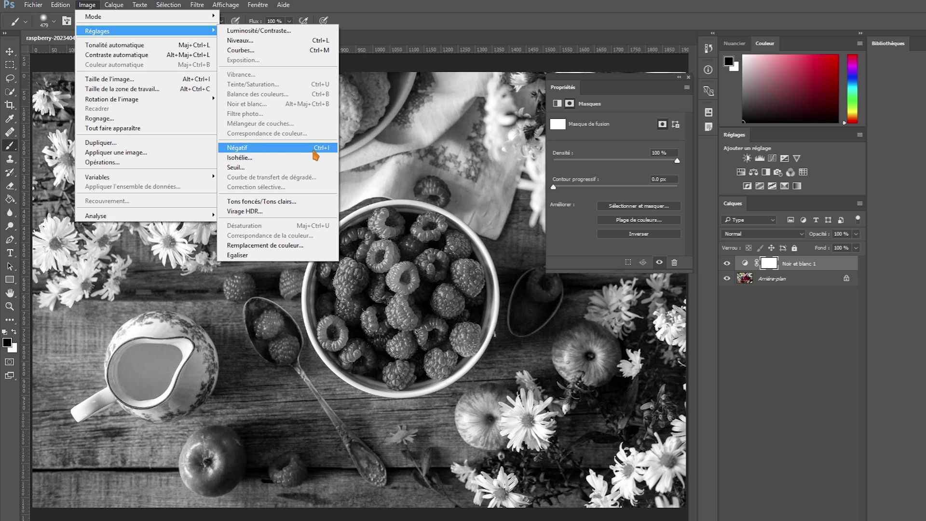
{"action": "left_click", "coordinate": [249, 155]}
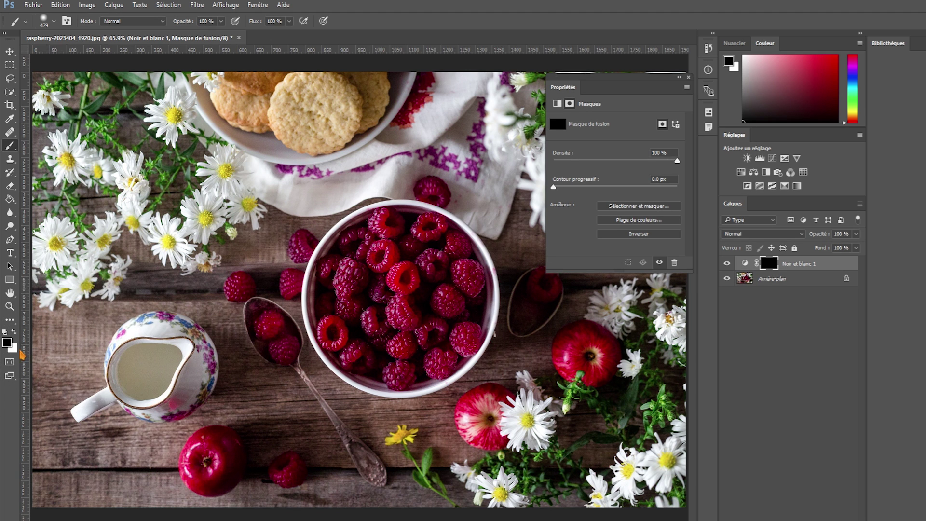
- Reduce the brush size to about 88 px
{"action": "left_click", "coordinate": [54, 22]}
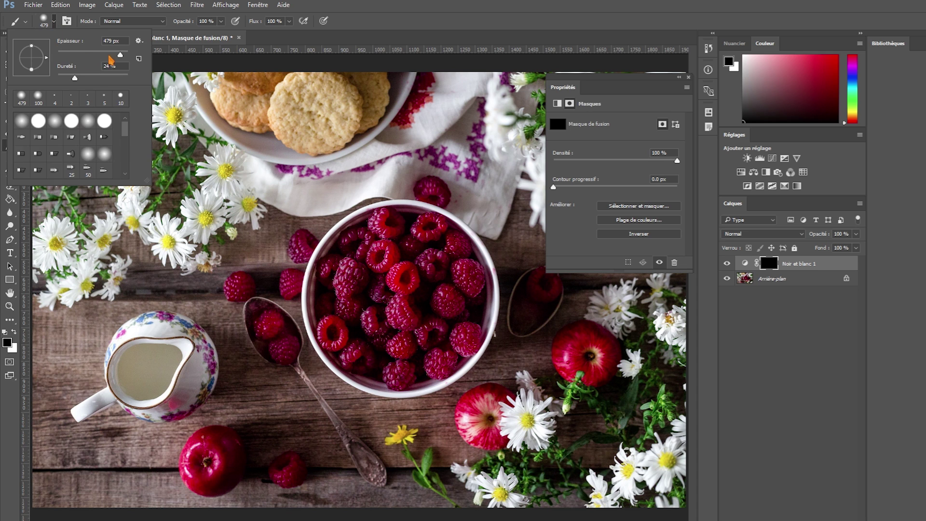
{"action": "left_click_drag", "start_coordinate": [121, 58], "coordinate": [91, 60]}
{"action": "key", "text": "Return"}
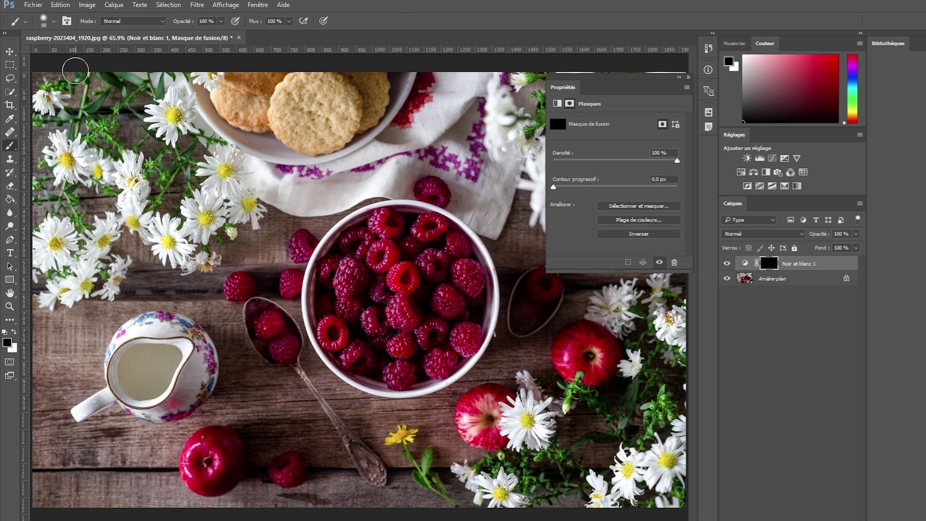
- Paint the mask white over the red apple below the milk jug, and invert the mask with Négatif
{"action": "left_click", "coordinate": [8, 342]}
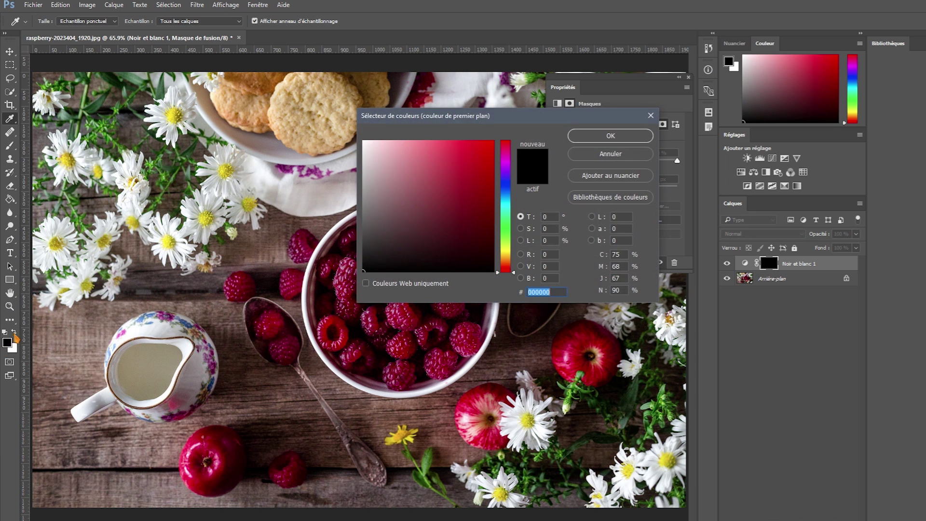
{"action": "left_click", "coordinate": [626, 156]}
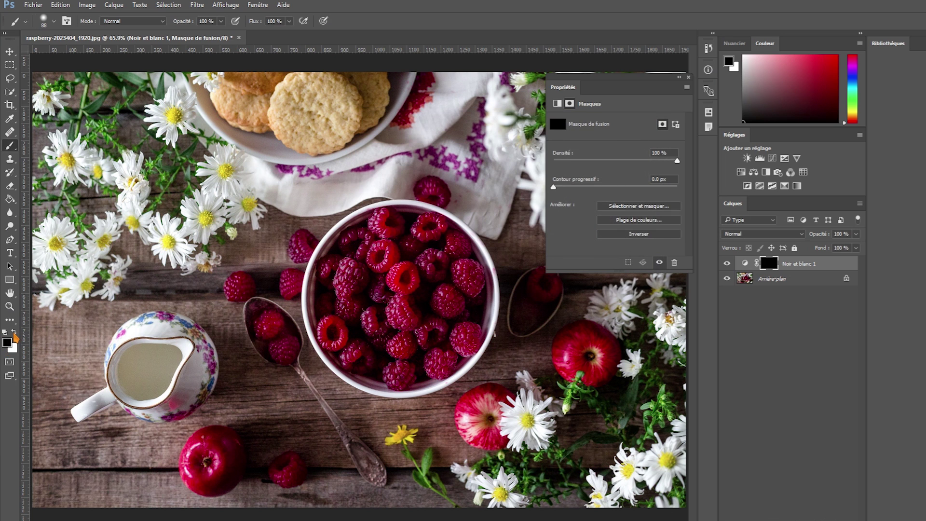
{"action": "left_click", "coordinate": [14, 333]}
{"action": "mouse_move", "coordinate": [208, 452]}
{"action": "left_mouse_down"}
{"action": "mouse_move", "coordinate": [196, 473]}
{"action": "mouse_move", "coordinate": [209, 443]}
{"action": "mouse_move", "coordinate": [224, 445]}
{"action": "mouse_move", "coordinate": [225, 473]}
{"action": "mouse_move", "coordinate": [198, 479]}
{"action": "mouse_move", "coordinate": [194, 462]}
{"action": "mouse_move", "coordinate": [196, 446]}
{"action": "mouse_move", "coordinate": [223, 441]}
{"action": "mouse_move", "coordinate": [227, 467]}
{"action": "mouse_move", "coordinate": [199, 486]}
{"action": "mouse_move", "coordinate": [228, 481]}
{"action": "mouse_move", "coordinate": [233, 456]}
{"action": "mouse_move", "coordinate": [210, 437]}
{"action": "mouse_move", "coordinate": [191, 471]}
{"action": "mouse_move", "coordinate": [214, 476]}
{"action": "mouse_move", "coordinate": [232, 445]}
{"action": "mouse_move", "coordinate": [219, 439]}
{"action": "mouse_move", "coordinate": [202, 455]}
{"action": "mouse_move", "coordinate": [225, 471]}
{"action": "mouse_move", "coordinate": [227, 442]}
{"action": "mouse_move", "coordinate": [197, 448]}
{"action": "mouse_move", "coordinate": [188, 466]}
{"action": "mouse_move", "coordinate": [213, 473]}
{"action": "mouse_move", "coordinate": [214, 436]}
{"action": "mouse_move", "coordinate": [207, 456]}
{"action": "left_mouse_up"}
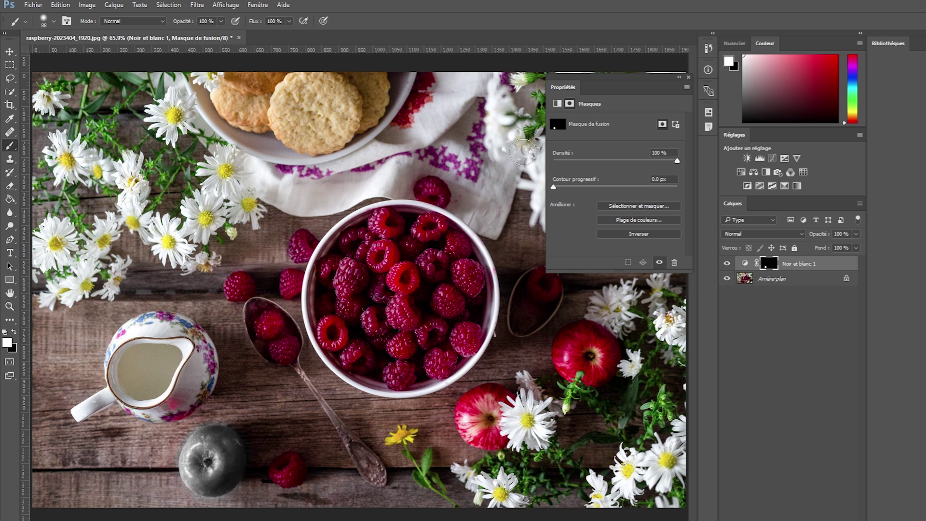
{"action": "left_click", "coordinate": [96, 7]}
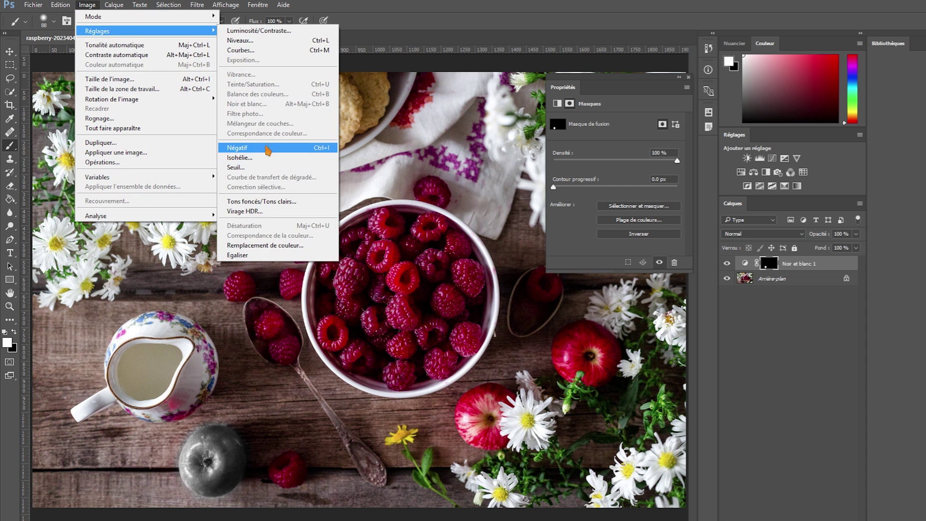
{"action": "left_click", "coordinate": [268, 149]}
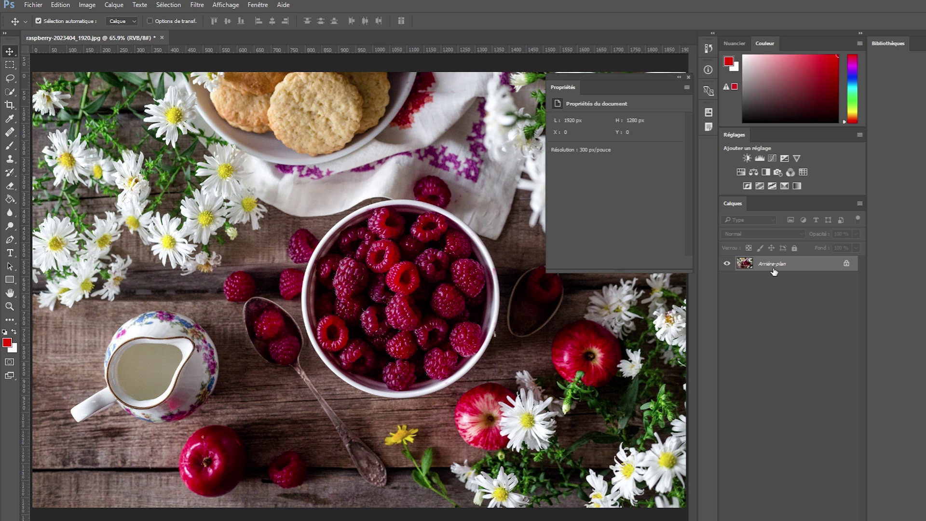
- Duplicate the Arrière-plan layer as a new pixel layer
{"action": "key", "text": "ctrl+j"}
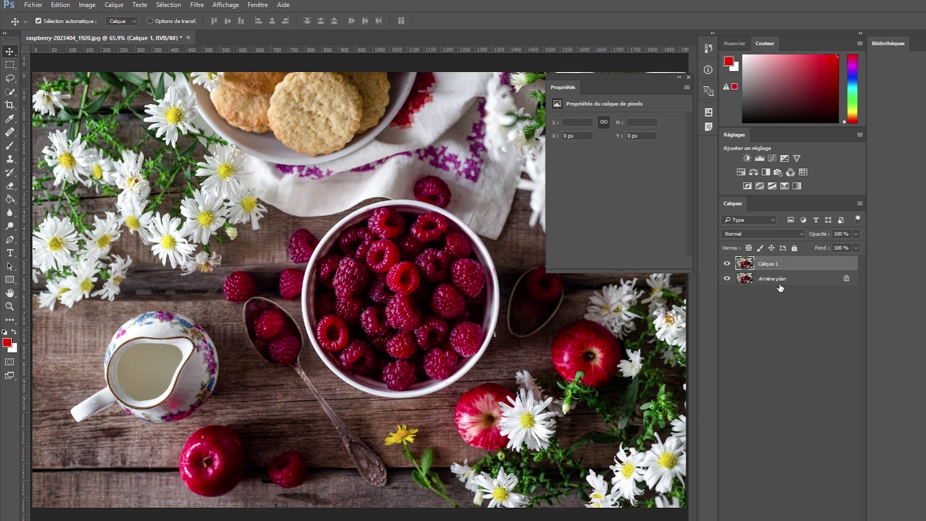
{"action": "right_click", "coordinate": [779, 285]}
{"action": "left_click", "coordinate": [752, 337]}
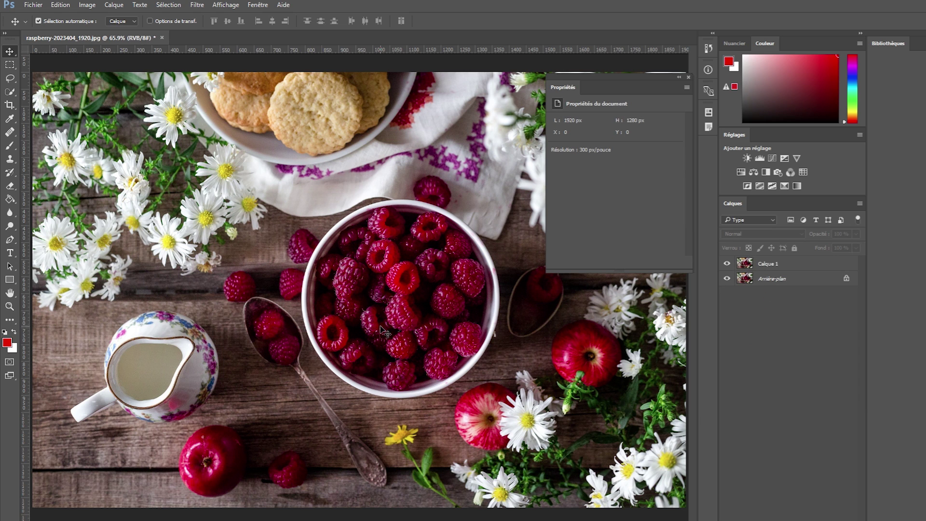
{"action": "scroll", "coordinate": [384, 332], "scroll_direction": "down", "scroll_amount": 5}
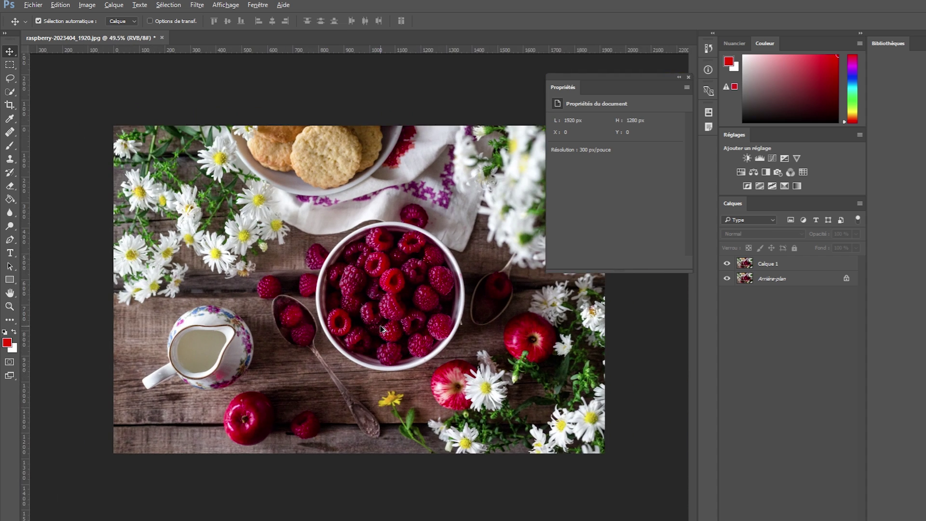
{"action": "key", "text": "alt"}
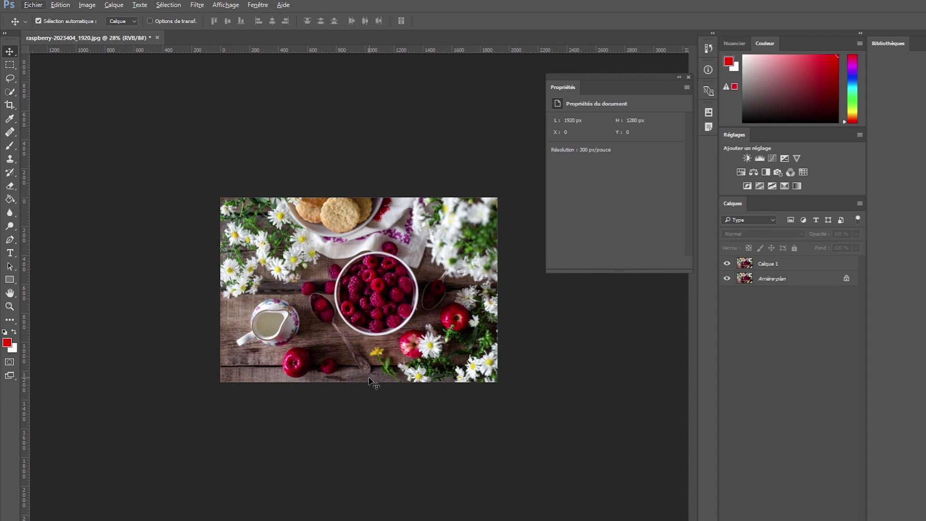
- Select the Calque 1 layer and move it horizontally to an X position of about -22 px
{"action": "left_click", "coordinate": [771, 266]}
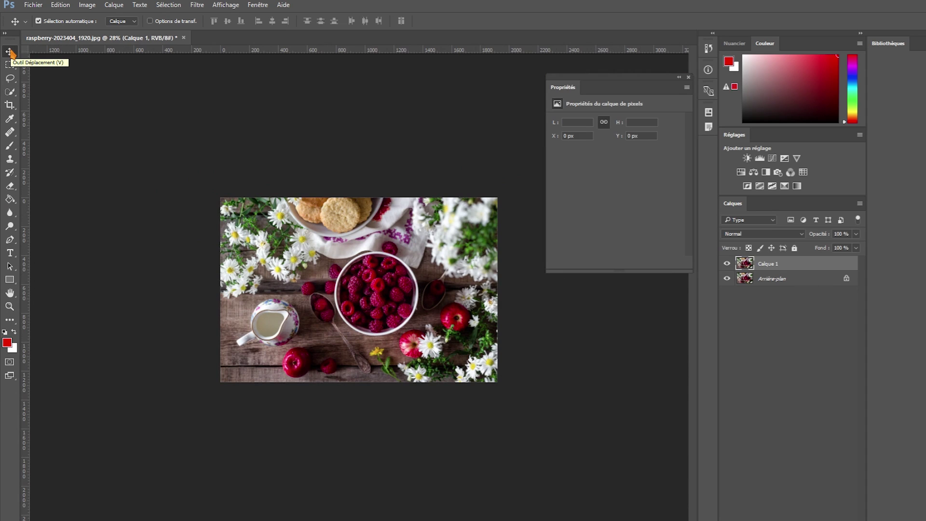
{"action": "left_click_drag", "start_coordinate": [355, 268], "coordinate": [355, 326]}
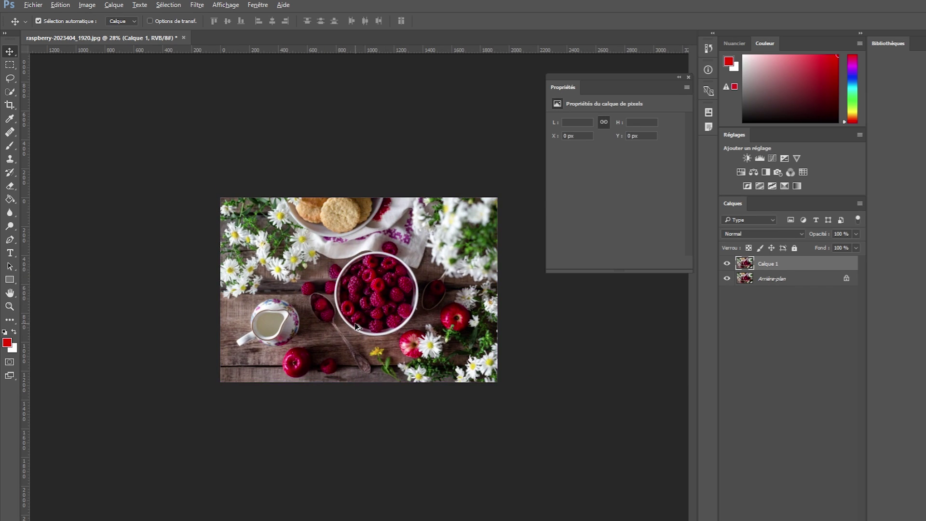
{"action": "scroll", "coordinate": [356, 326], "scroll_direction": "up", "scroll_amount": 2}
{"action": "left_click_drag", "start_coordinate": [313, 268], "coordinate": [328, 275]}
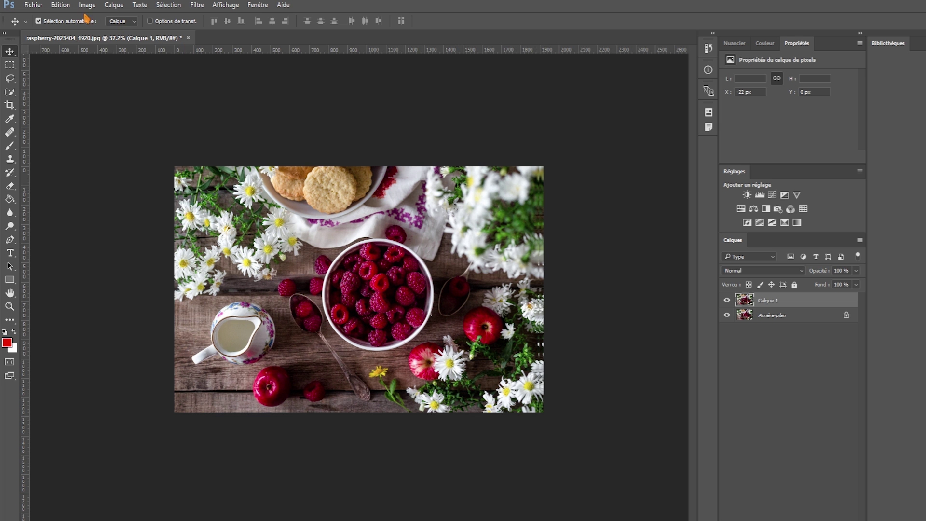
{"action": "left_click", "coordinate": [58, 6]}
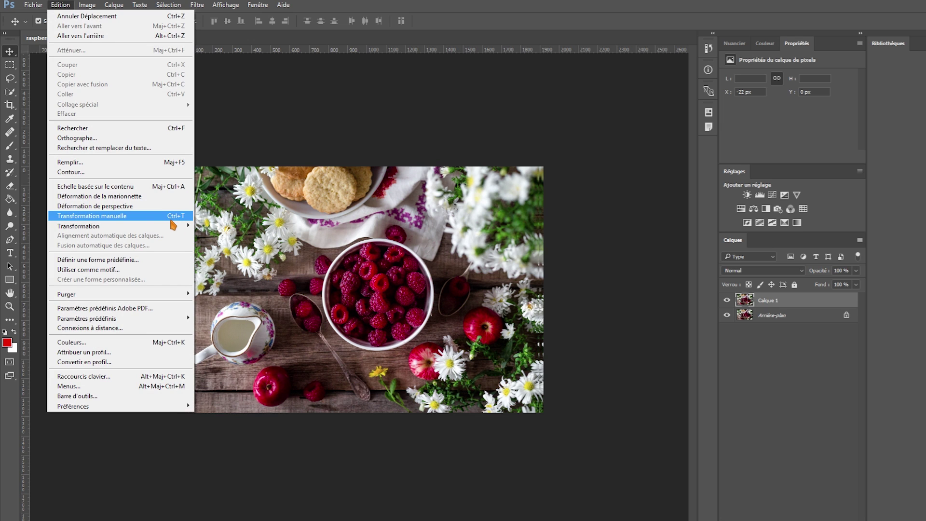
{"action": "left_click", "coordinate": [166, 218]}
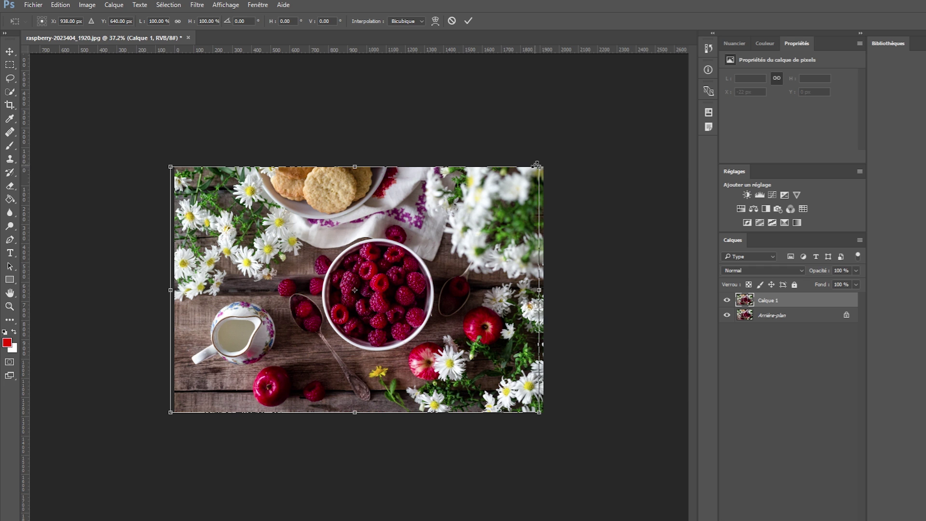
{"action": "left_click_drag", "start_coordinate": [541, 165], "coordinate": [377, 244]}
{"action": "left_click_drag", "start_coordinate": [375, 328], "coordinate": [279, 328]}
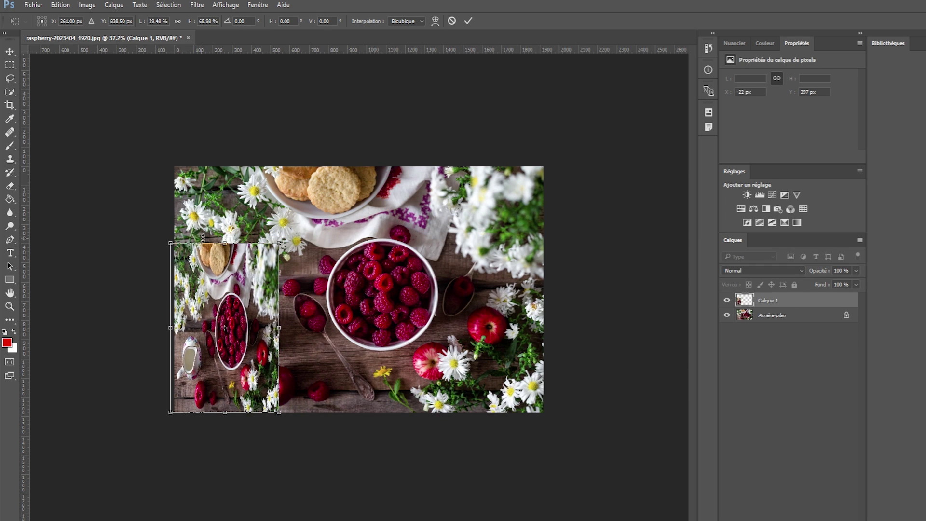
{"action": "left_click_drag", "start_coordinate": [221, 244], "coordinate": [221, 275]}
{"action": "left_click_drag", "start_coordinate": [242, 327], "coordinate": [432, 238]}
{"action": "left_click_drag", "start_coordinate": [468, 320], "coordinate": [482, 329]}
{"action": "left_click_drag", "start_coordinate": [438, 230], "coordinate": [316, 264]}
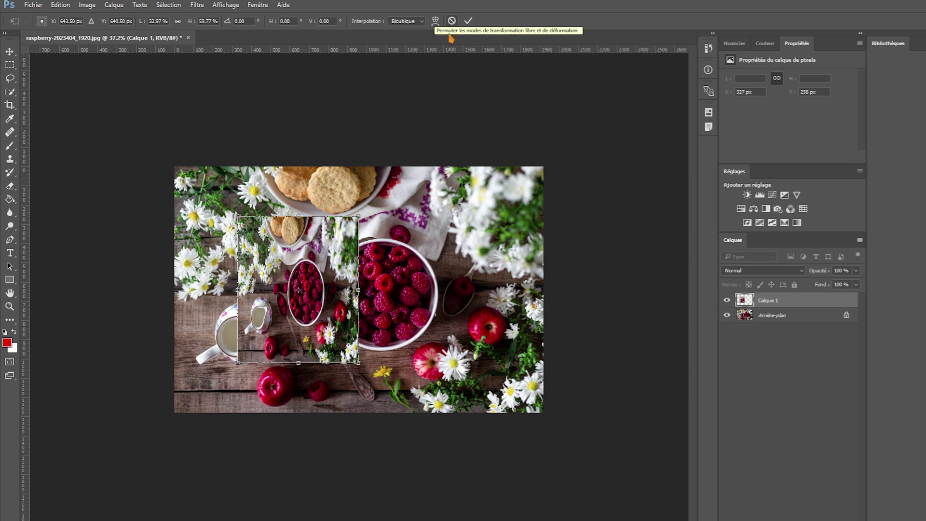
{"action": "left_click", "coordinate": [452, 21]}
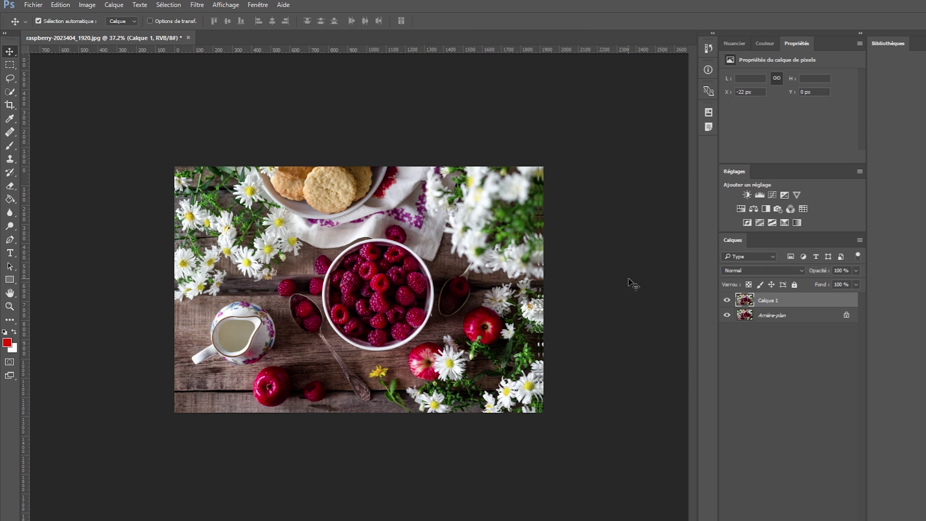
- Try to shrink Calque 1 proportionally to about 14 % with Free Transform and reposition it, and undo the transformation
{"action": "key", "text": "ctrl"}
{"action": "key", "text": "ctrl+t"}
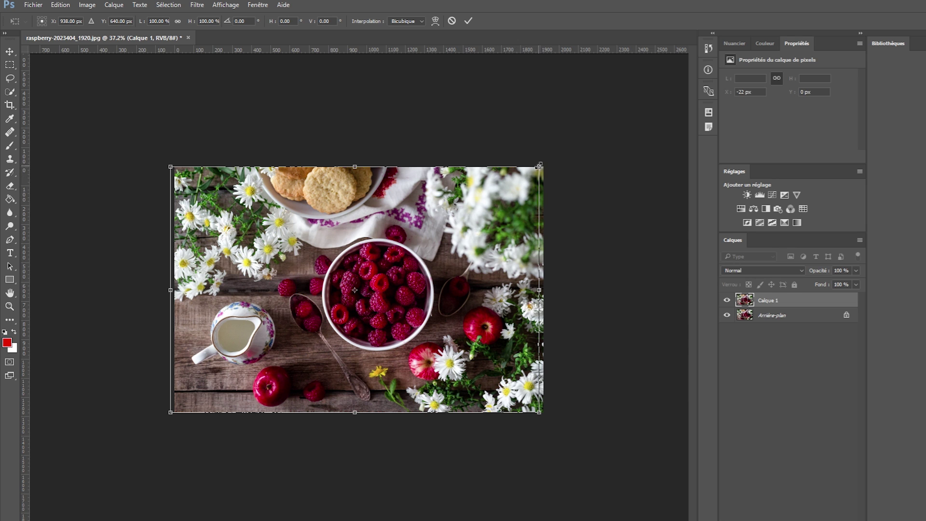
{"action": "left_click_drag", "start_coordinate": [542, 163], "coordinate": [351, 257]}
{"action": "key", "text": "ctrl+z"}
{"action": "left_click_drag", "start_coordinate": [540, 166], "coordinate": [74, 152]}
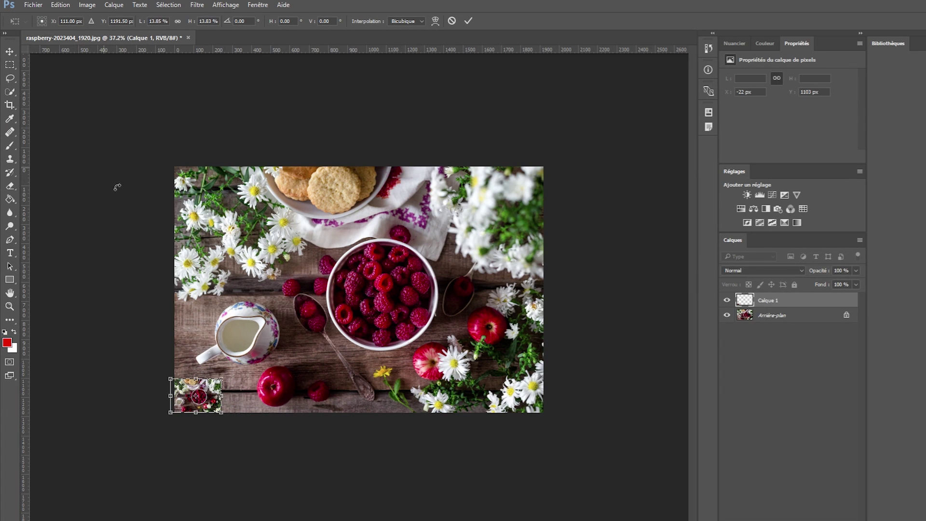
{"action": "left_click_drag", "start_coordinate": [215, 404], "coordinate": [391, 257]}
{"action": "left_click", "coordinate": [468, 20]}
{"action": "key", "text": "ctrl+z"}
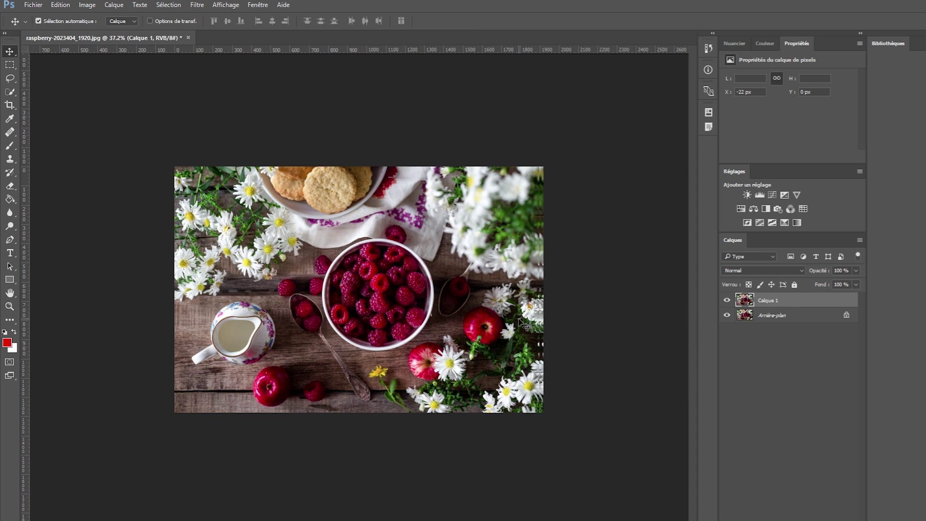
- Scale Calque 1 proportionally to about 57 % around its centre with Free Transform and rotate it to about -25°
{"action": "key", "text": "ctrl+t"}
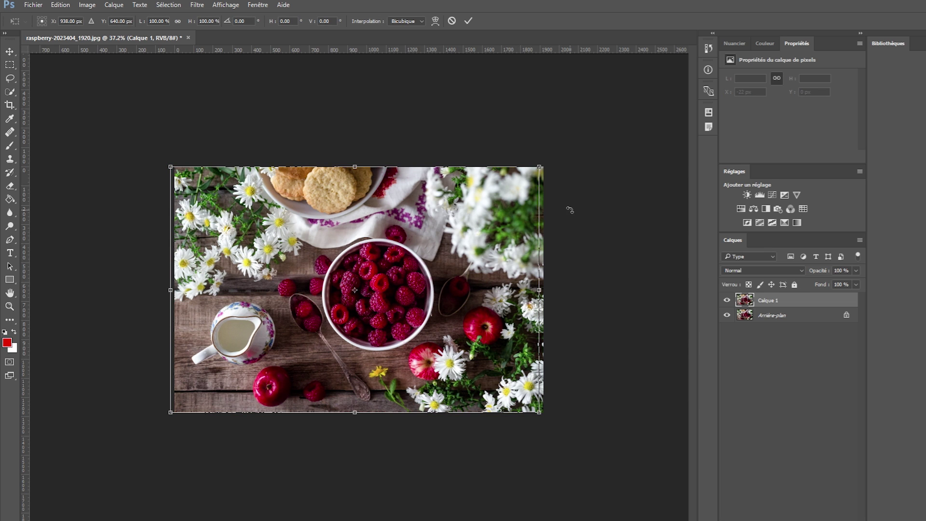
{"action": "left_click_drag", "start_coordinate": [540, 172], "coordinate": [396, 255]}
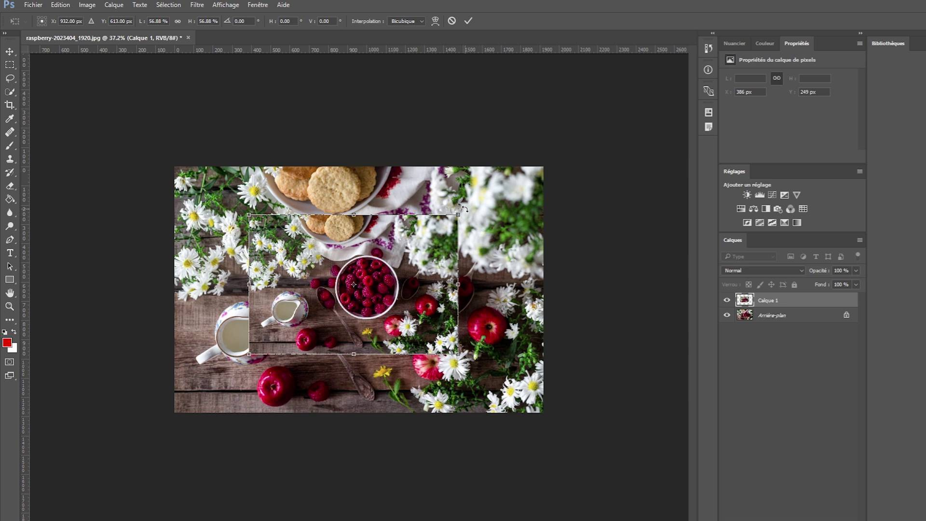
{"action": "left_click_drag", "start_coordinate": [464, 209], "coordinate": [381, 275]}
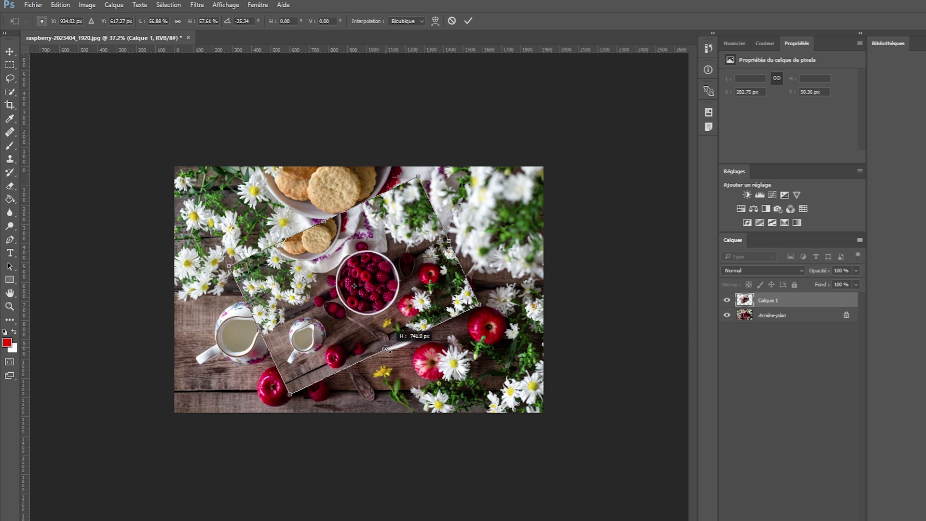
{"action": "left_click_drag", "start_coordinate": [397, 364], "coordinate": [355, 330]}
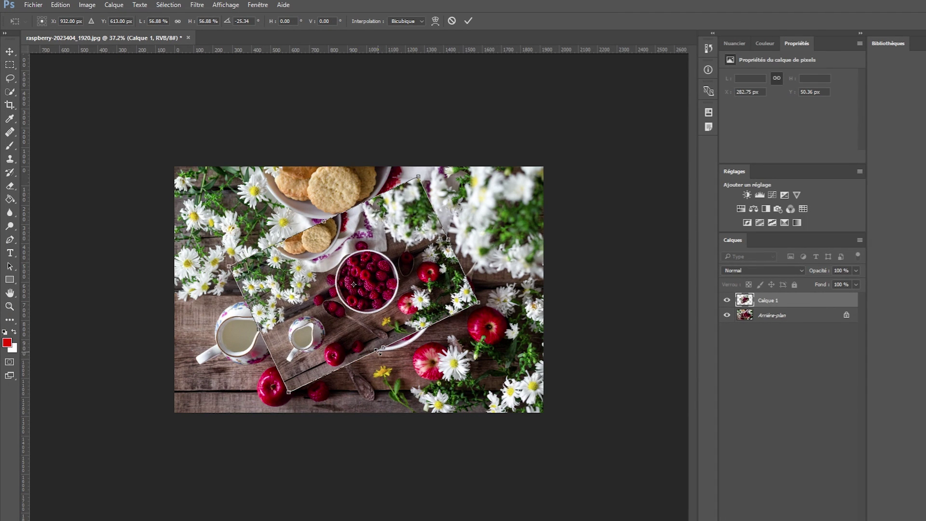
- Stretch Calque 1 to about 53 % width and 71 % height, rotate it to 9°, and commit the transformation
{"action": "left_click_drag", "start_coordinate": [391, 357], "coordinate": [386, 379]}
{"action": "left_click_drag", "start_coordinate": [445, 237], "coordinate": [462, 233]}
{"action": "left_click_drag", "start_coordinate": [502, 319], "coordinate": [454, 324]}
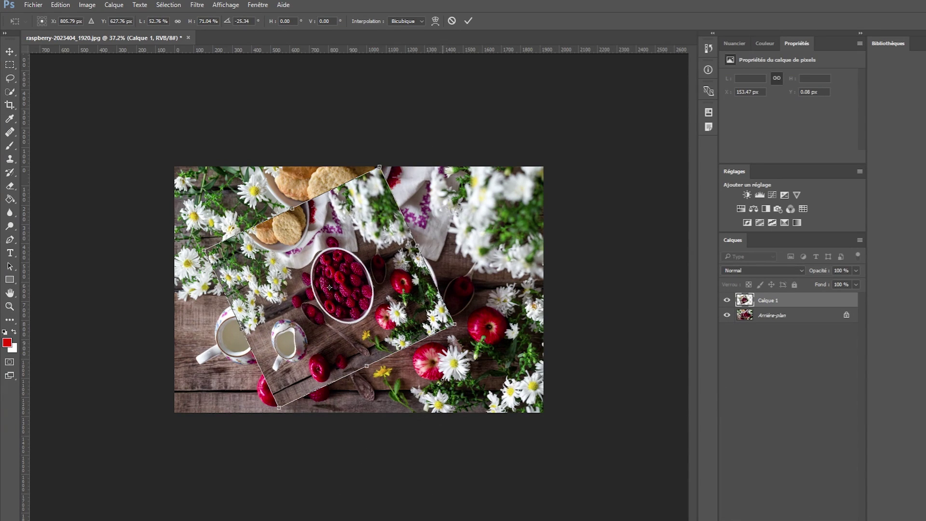
{"action": "left_click_drag", "start_coordinate": [391, 152], "coordinate": [371, 263]}
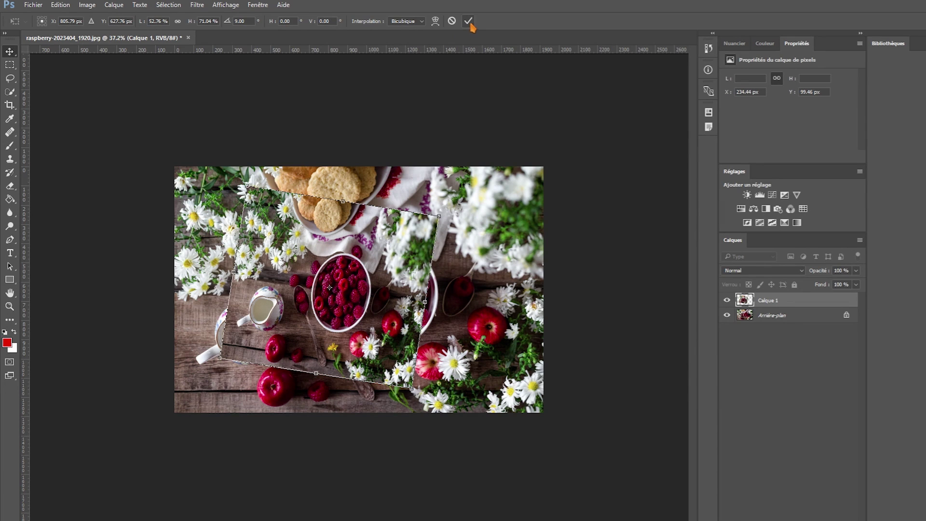
{"action": "left_click", "coordinate": [467, 21]}
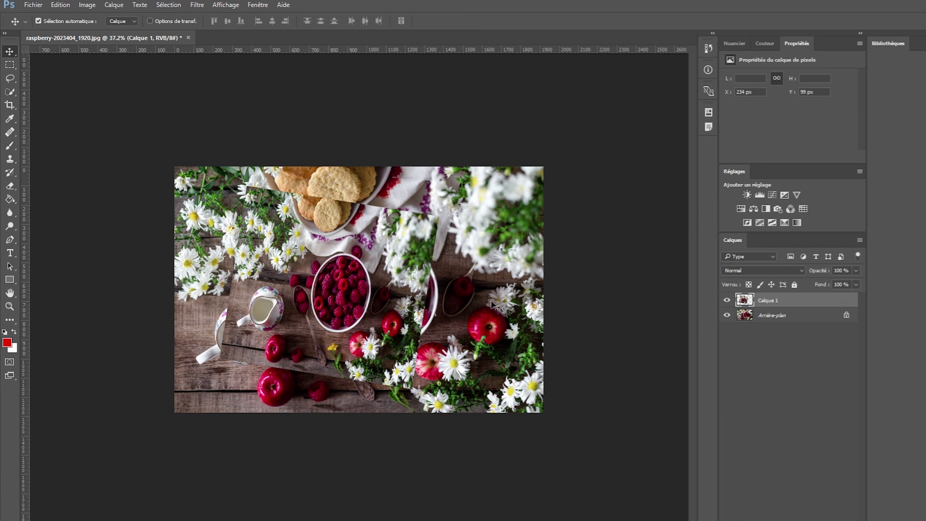
- Hide and show Calque 1 to compare it with the background, and delete the layer
{"action": "left_click", "coordinate": [726, 300]}
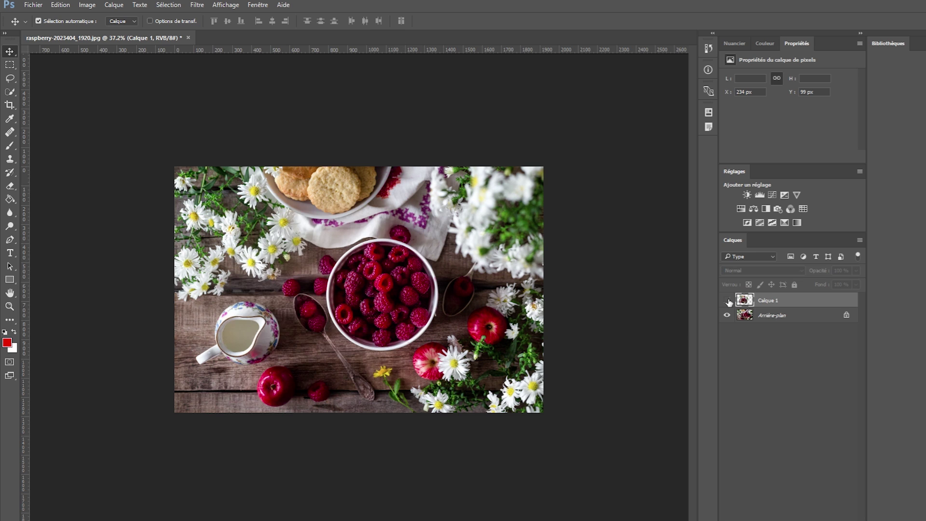
{"action": "left_click", "coordinate": [727, 301]}
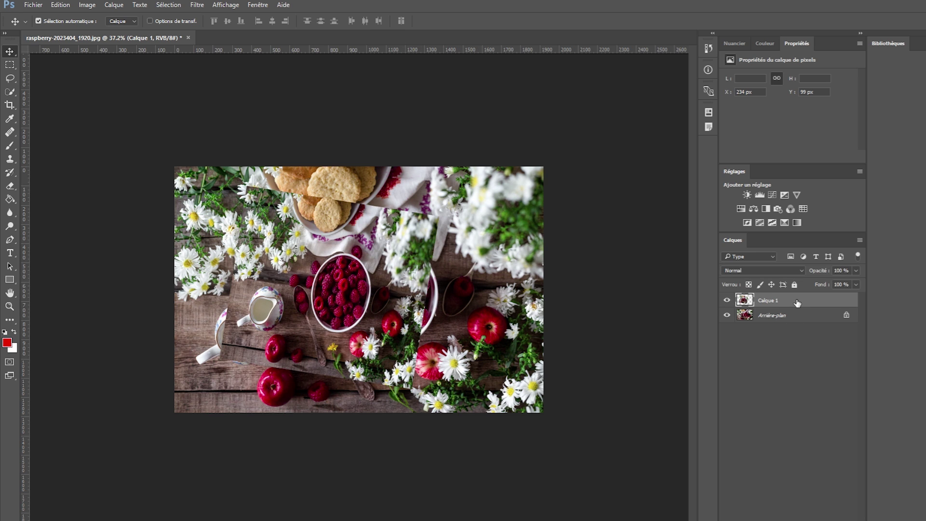
{"action": "key", "text": "Delete"}
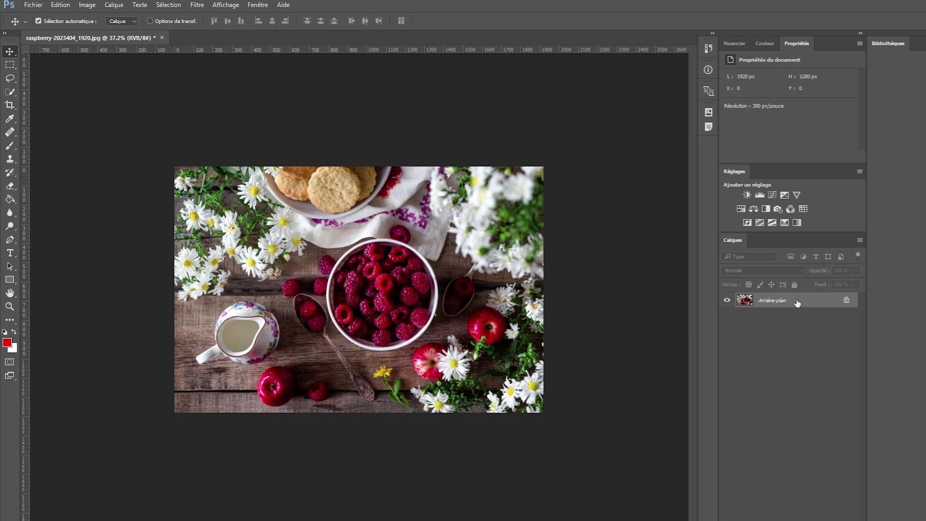
- Add the text "Salut tout le monde" over the flowers above the milk jug and nudge it slightly downward
{"action": "left_click", "coordinate": [10, 254]}
{"action": "left_click", "coordinate": [13, 253]}
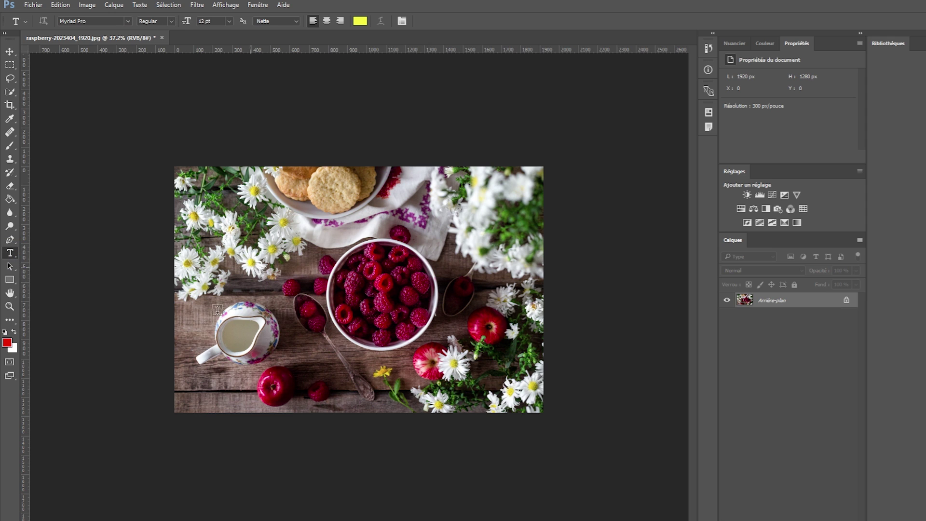
{"action": "left_click", "coordinate": [241, 241]}
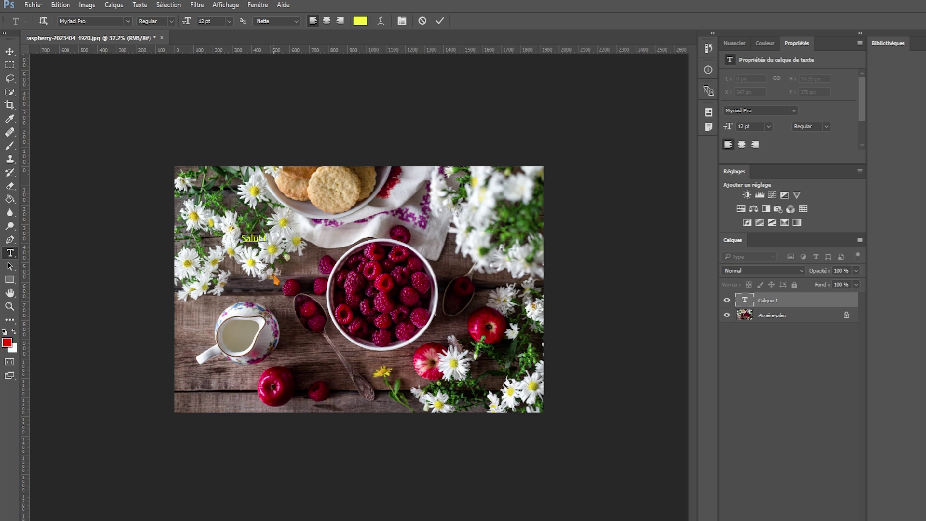
{"action": "type", "text": "Salut tout le monde"}
{"action": "mouse_move", "coordinate": [324, 238]}
{"action": "left_mouse_down"}
{"action": "mouse_move", "coordinate": [218, 238]}
{"action": "mouse_move", "coordinate": [324, 244]}
{"action": "left_mouse_up"}
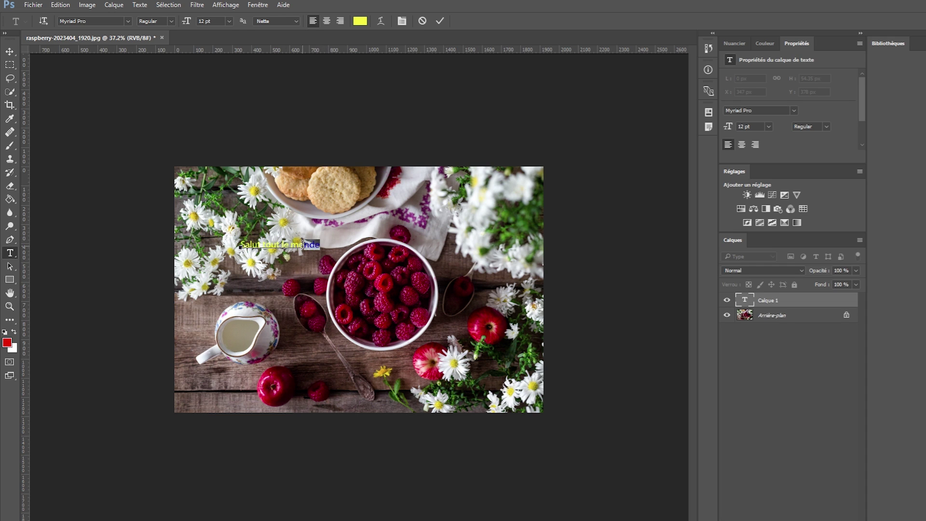
- Set the colour of the whole "Salut tout le monde" text to red (#d61515) and commit the text edit
{"action": "left_click_drag", "start_coordinate": [320, 244], "coordinate": [241, 245]}
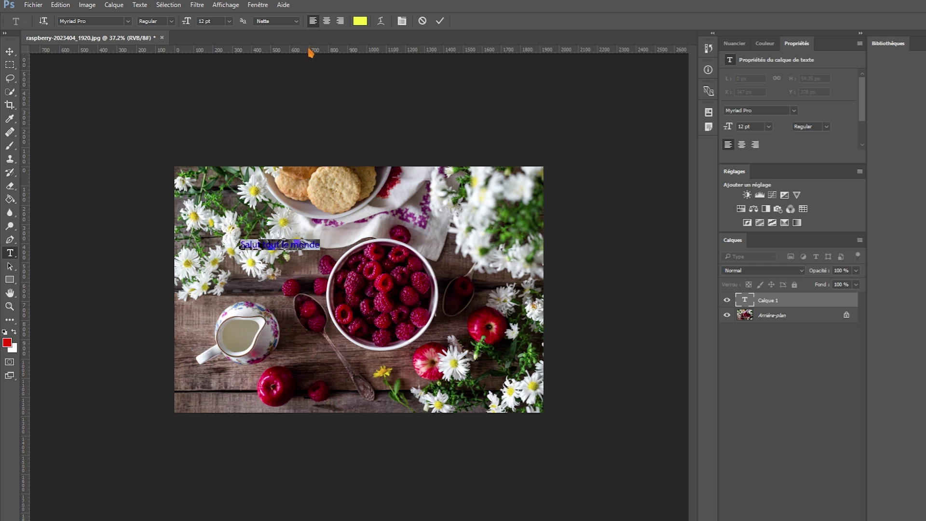
{"action": "left_click", "coordinate": [359, 21]}
{"action": "left_click", "coordinate": [434, 256]}
{"action": "left_click_drag", "start_coordinate": [434, 255], "coordinate": [380, 272]}
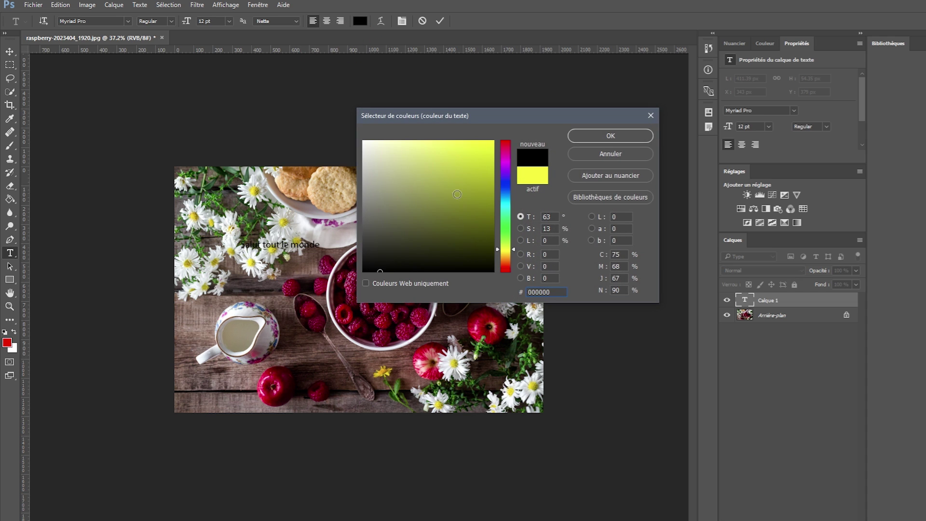
{"action": "left_click", "coordinate": [505, 141]}
{"action": "mouse_move", "coordinate": [380, 223]}
{"action": "left_mouse_down"}
{"action": "mouse_move", "coordinate": [408, 255]}
{"action": "mouse_move", "coordinate": [491, 171]}
{"action": "mouse_move", "coordinate": [458, 202]}
{"action": "mouse_move", "coordinate": [487, 164]}
{"action": "left_mouse_up"}
{"action": "left_click", "coordinate": [621, 140]}
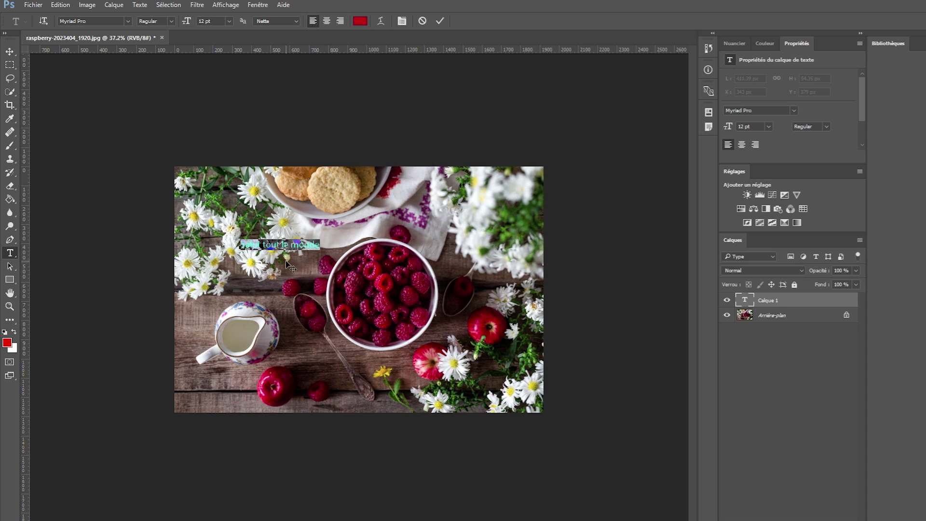
{"action": "left_click", "coordinate": [285, 244]}
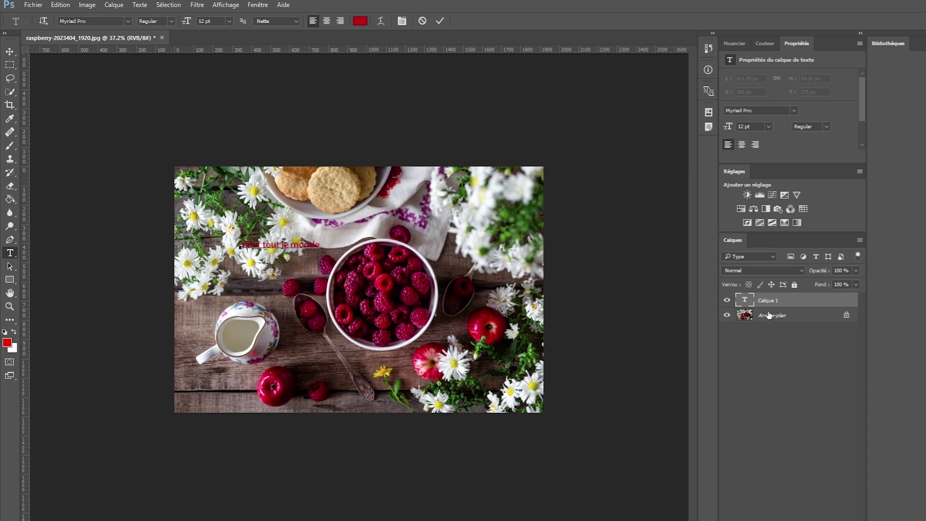
{"action": "left_click", "coordinate": [441, 23]}
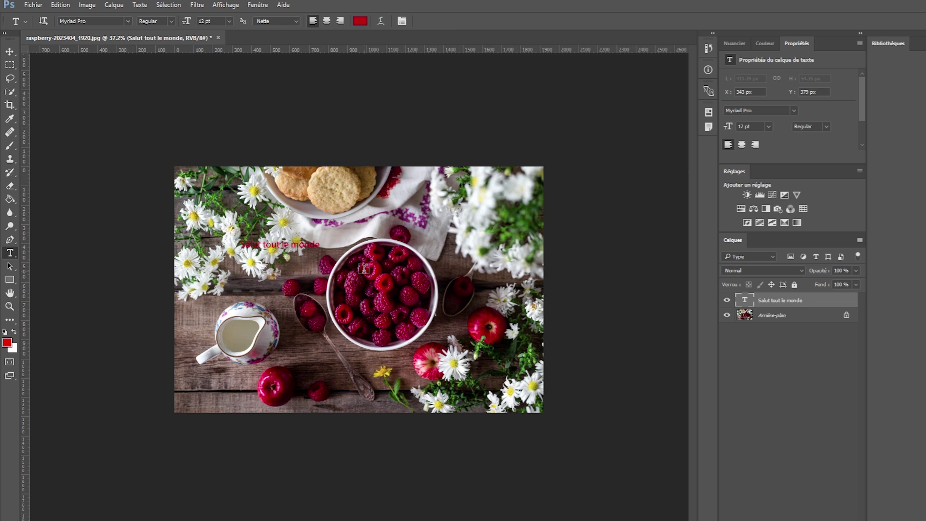
- Enlarge the text to about 56 pt with Free Transform and position it across the upper photo at X 24 px, Y 117 px
{"action": "key", "text": "ctrl+t"}
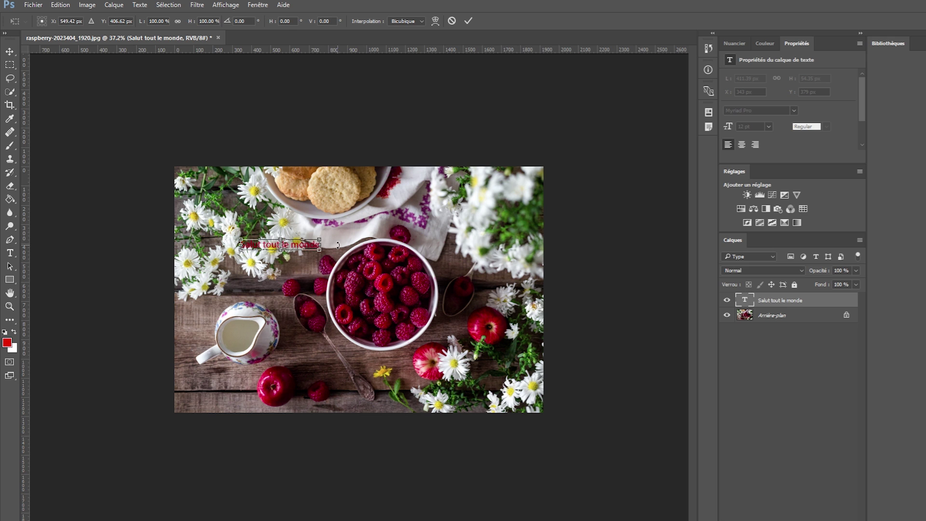
{"action": "left_click_drag", "start_coordinate": [320, 239], "coordinate": [609, 103]}
{"action": "left_click_drag", "start_coordinate": [474, 248], "coordinate": [428, 364]}
{"action": "left_click_drag", "start_coordinate": [550, 361], "coordinate": [475, 217]}
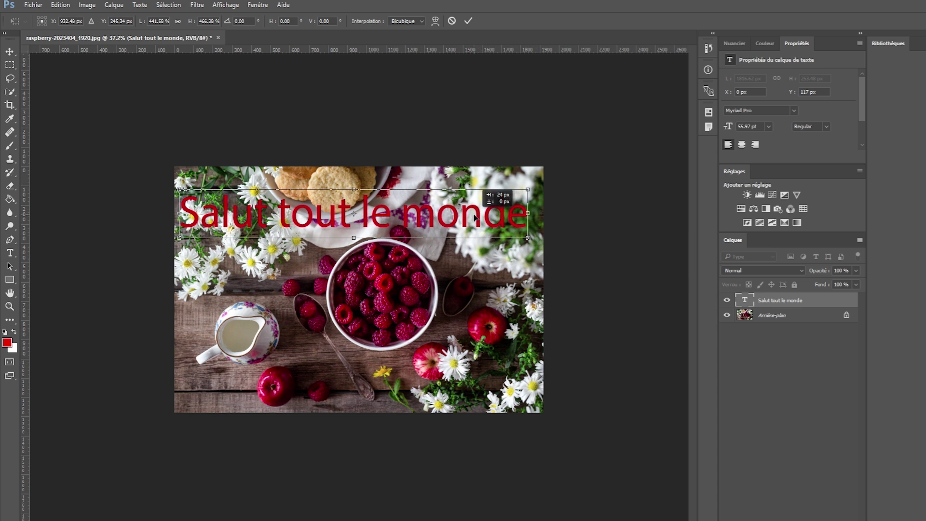
{"action": "left_click", "coordinate": [467, 21]}
{"action": "left_click", "coordinate": [360, 21]}
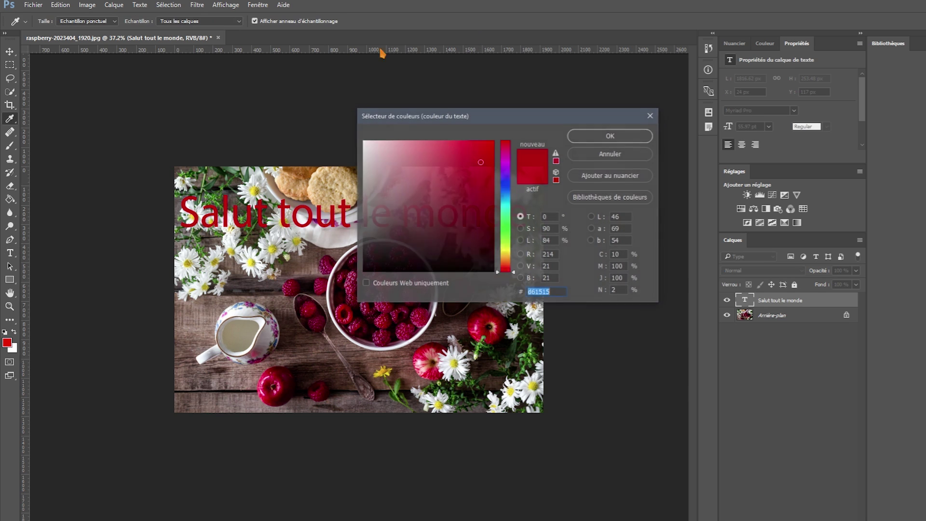
{"action": "left_click_drag", "start_coordinate": [508, 260], "coordinate": [507, 139]}
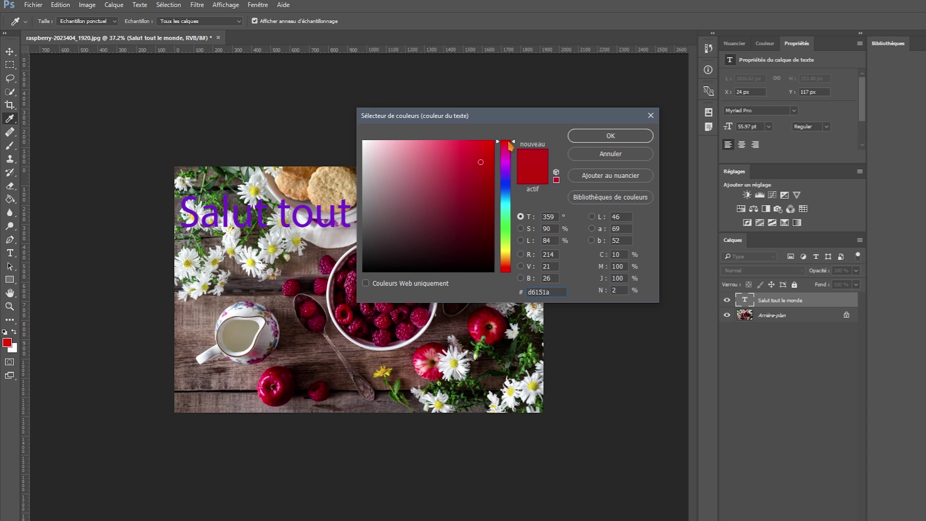
{"action": "left_click_drag", "start_coordinate": [372, 145], "coordinate": [356, 139]}
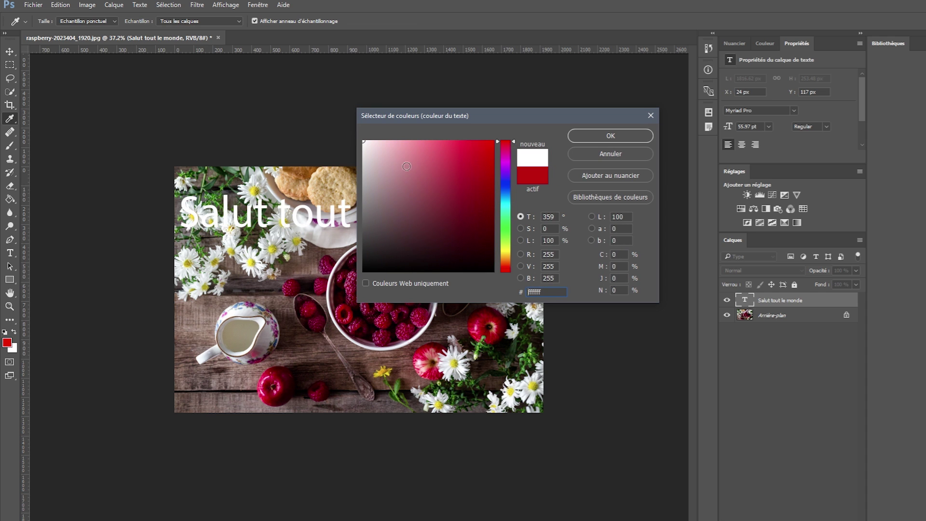
{"action": "left_click_drag", "start_coordinate": [406, 166], "coordinate": [421, 271]}
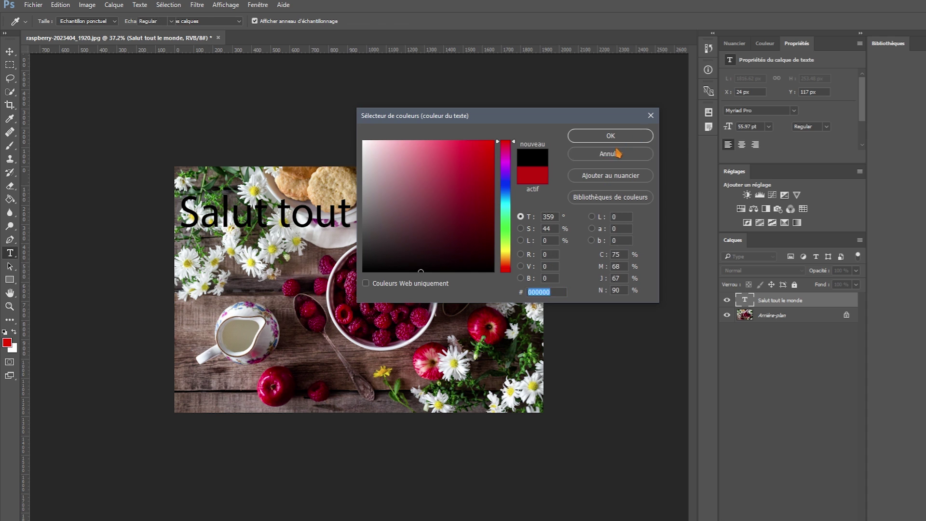
{"action": "left_click", "coordinate": [610, 153]}
- Set the text colour to black (#000000)
{"action": "left_click", "coordinate": [365, 20]}
{"action": "left_click", "coordinate": [441, 271]}
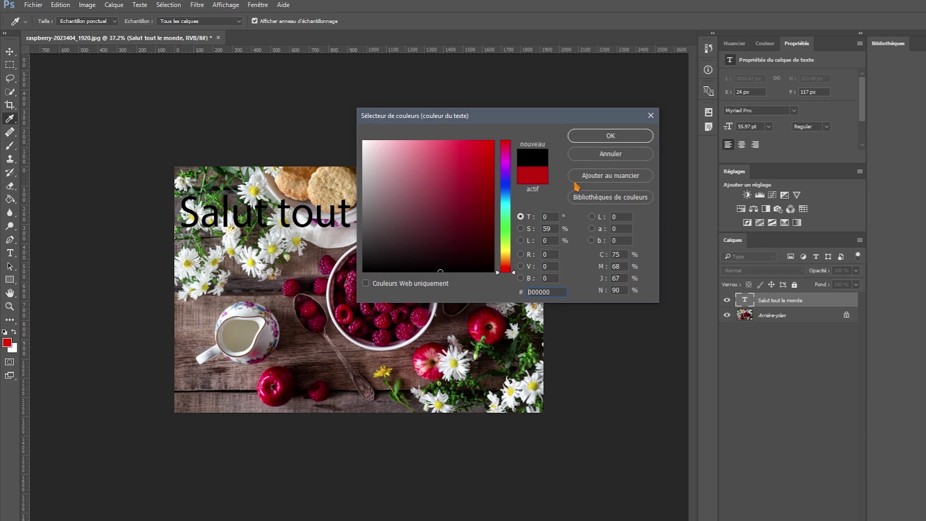
{"action": "left_click", "coordinate": [610, 135]}
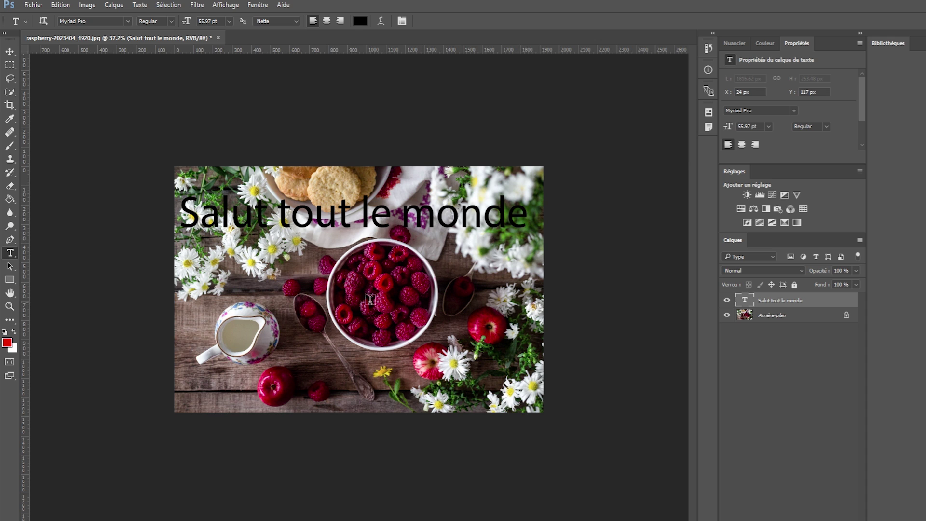
- Try an opacity of 50% and the fill slider on the "Salut tout le monde" text layer
{"action": "left_click", "coordinate": [726, 301]}
{"action": "left_click", "coordinate": [726, 300]}
{"action": "key", "text": "BackSpace"}
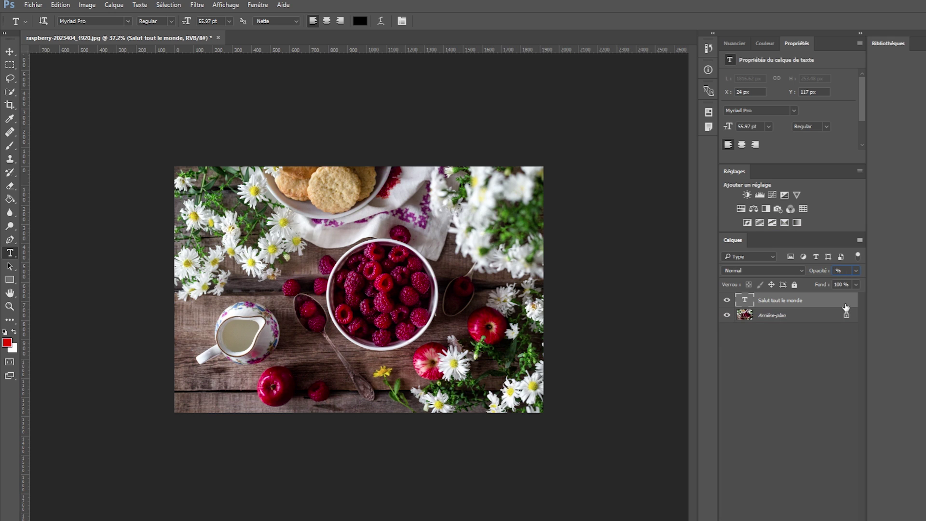
{"action": "type", "text": "50"}
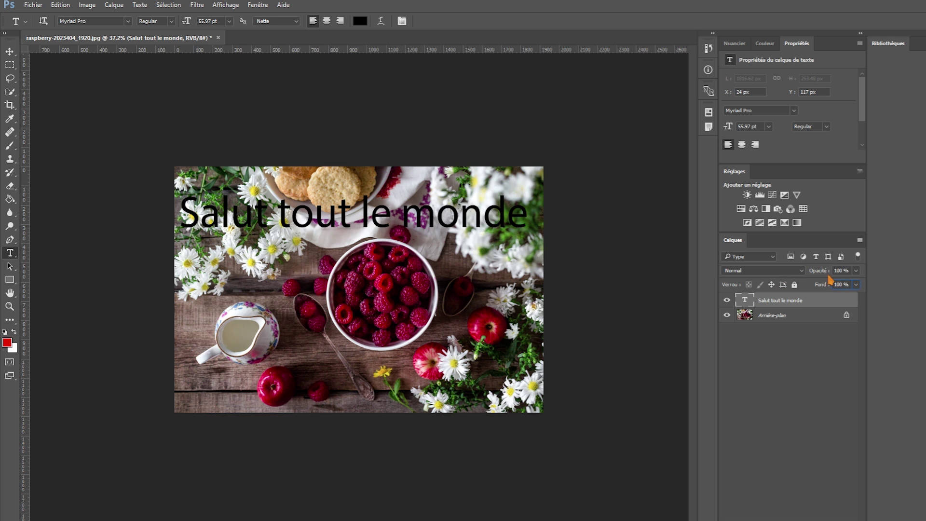
{"action": "left_click", "coordinate": [842, 283]}
{"action": "left_click", "coordinate": [857, 284]}
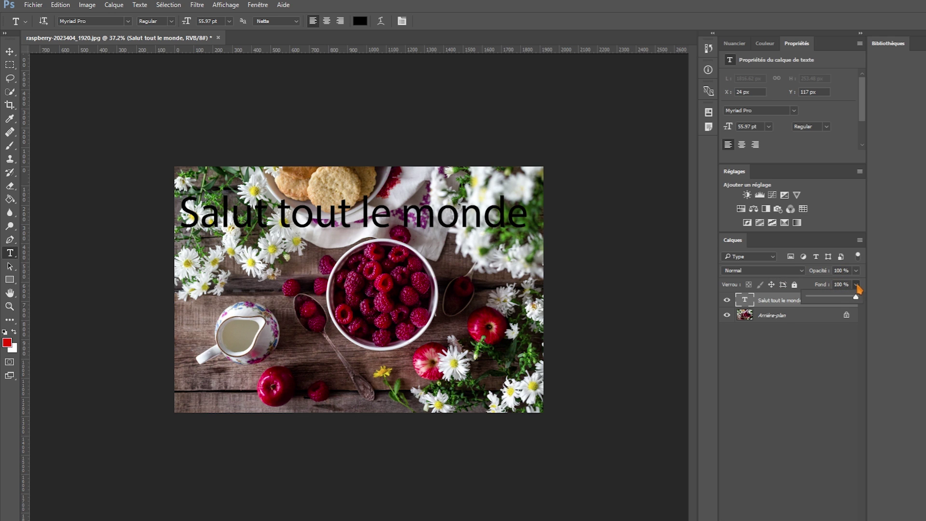
{"action": "left_click_drag", "start_coordinate": [858, 299], "coordinate": [877, 304]}
{"action": "left_click", "coordinate": [825, 284]}
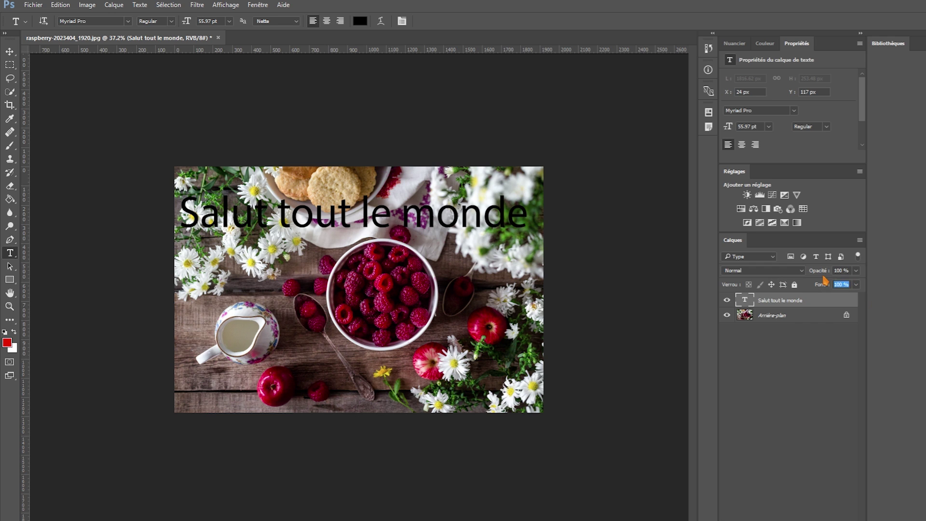
- Set the blend mode of the "Salut tout le monde" text layer to Incrustation
{"action": "left_click", "coordinate": [772, 258]}
{"action": "left_click", "coordinate": [773, 264]}
{"action": "left_click", "coordinate": [761, 270]}
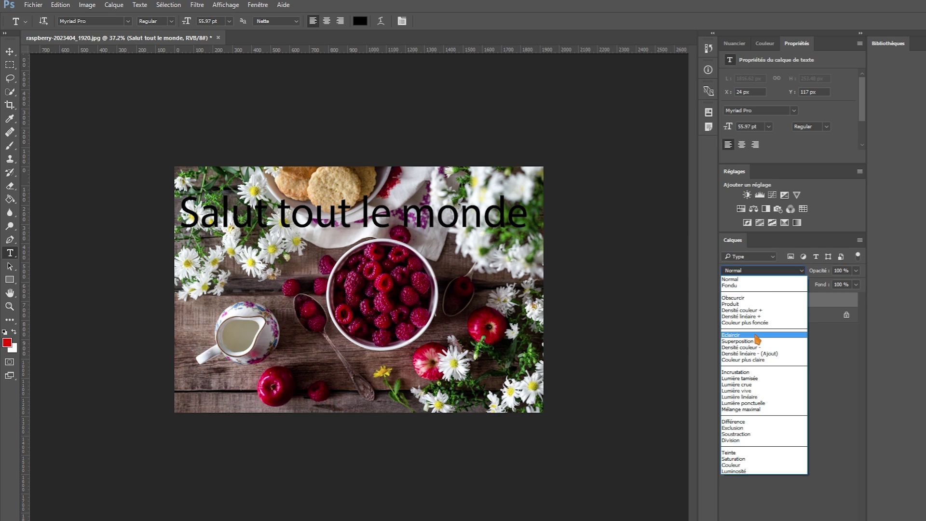
{"action": "left_click", "coordinate": [738, 372]}
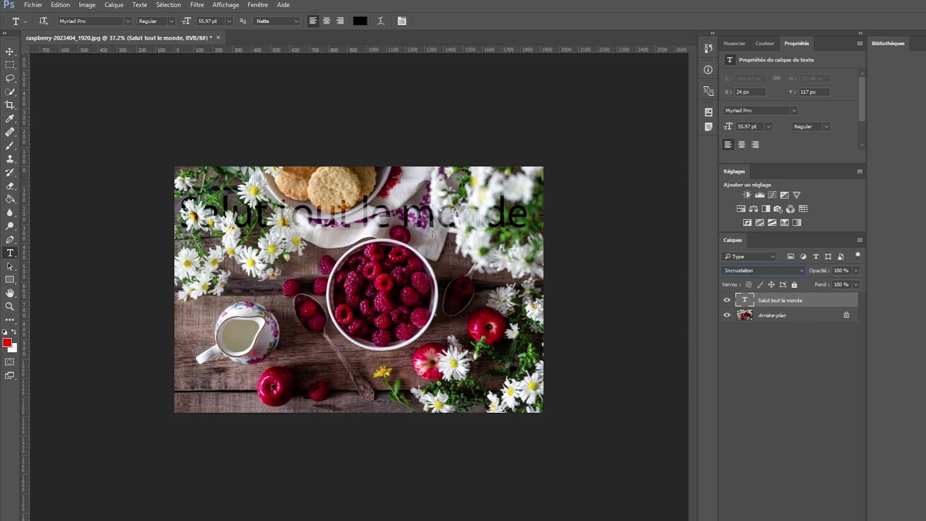
- Stretch the text over the whole photo with Free Transform, to about 219% width and 504% height, and commit it
{"action": "key", "text": "ctrl+t"}
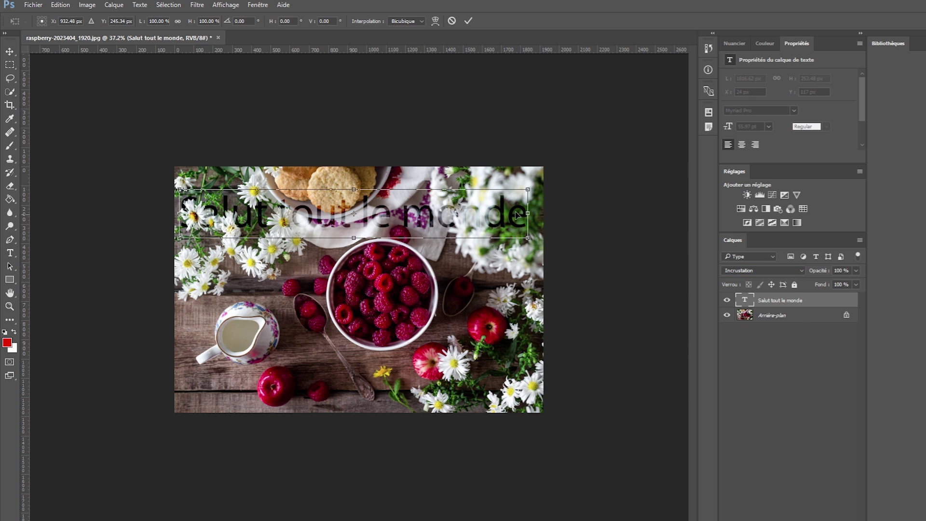
{"action": "left_click_drag", "start_coordinate": [524, 192], "coordinate": [666, 130]}
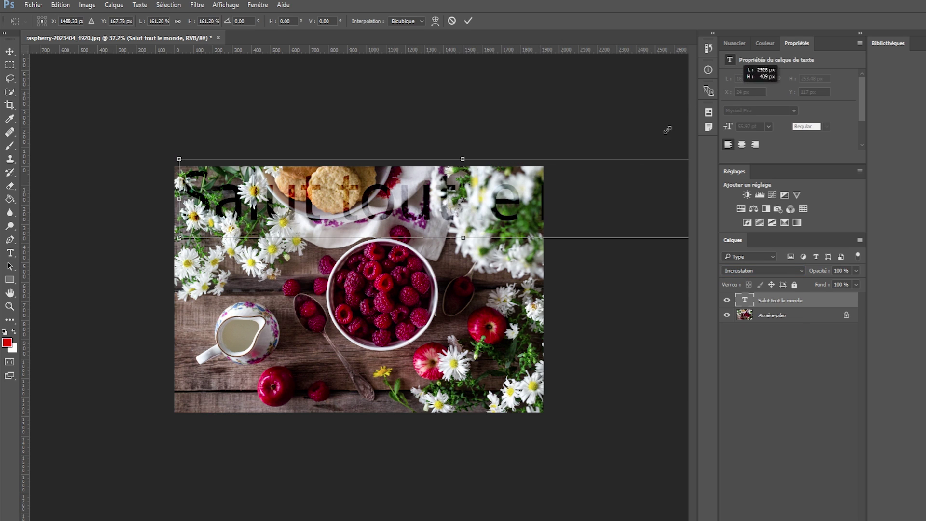
{"action": "left_click_drag", "start_coordinate": [178, 237], "coordinate": [14, 347]}
{"action": "left_click_drag", "start_coordinate": [365, 264], "coordinate": [352, 404]}
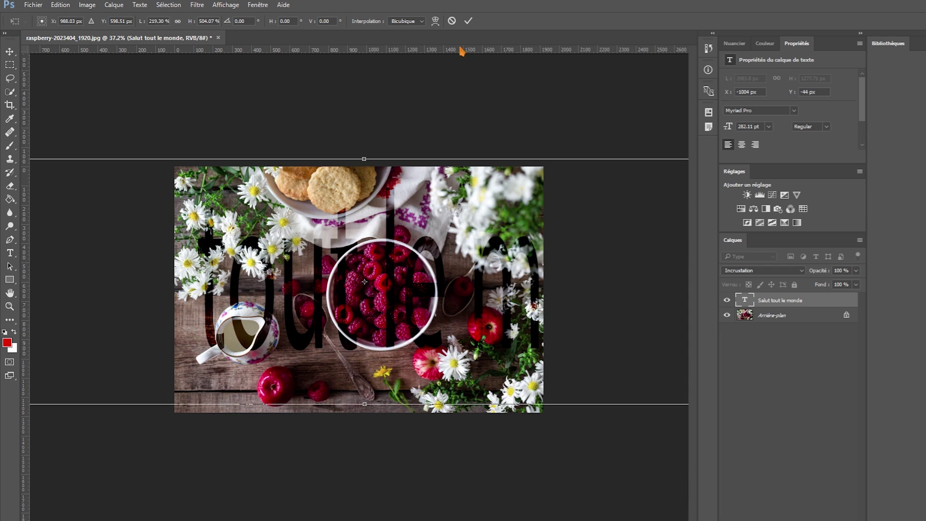
{"action": "left_click", "coordinate": [467, 20]}
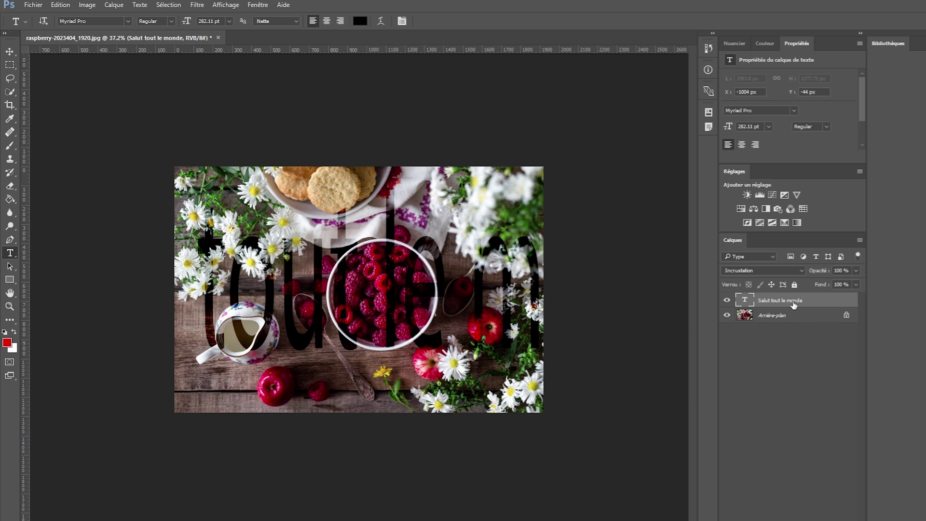
- Delete the "Salut tout le monde" text layer
{"action": "key", "text": "Delete"}
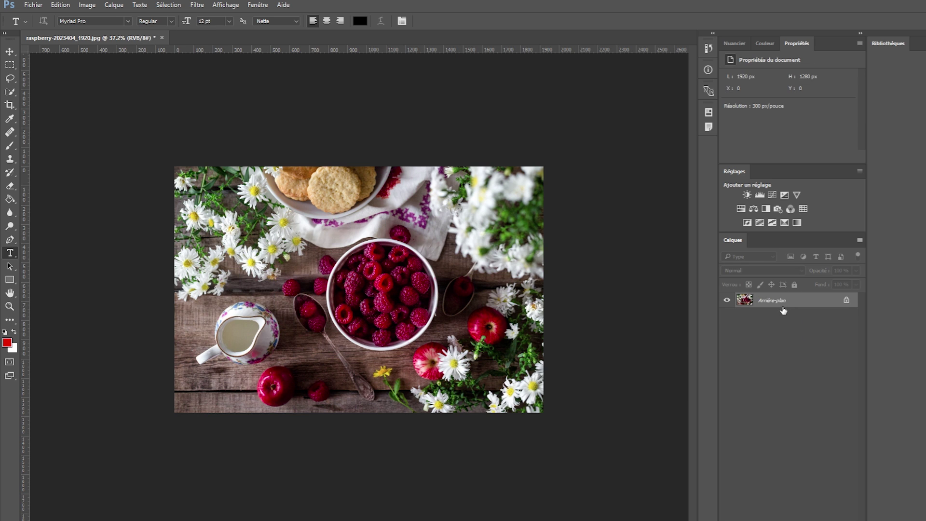
{"action": "left_click", "coordinate": [324, 520]}
{"action": "left_click", "coordinate": [324, 520]}
{"action": "left_click", "coordinate": [324, 520]}
{"action": "left_click", "coordinate": [318, 520]}
{"action": "left_click", "coordinate": [321, 520]}
{"action": "left_click_drag", "start_coordinate": [541, 155], "coordinate": [741, 159]}
{"action": "left_click_drag", "start_coordinate": [630, 223], "coordinate": [308, 255]}
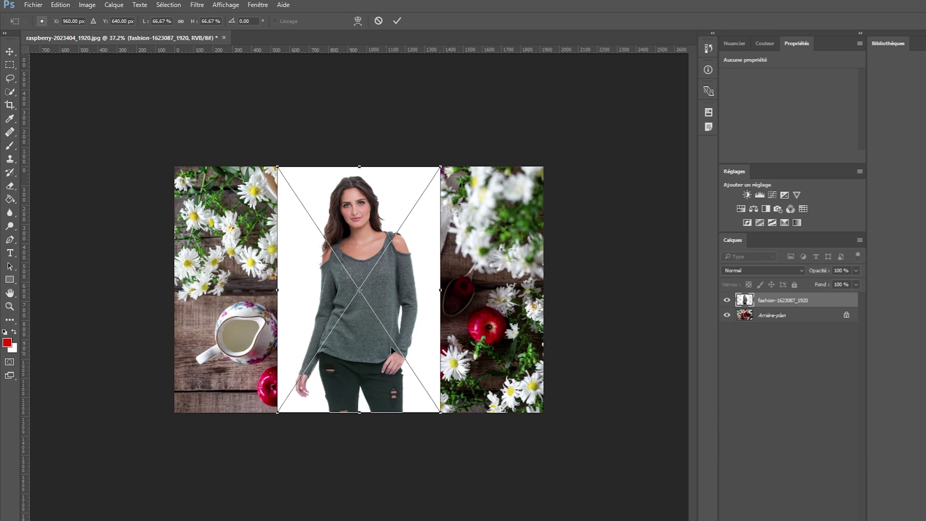
{"action": "left_click_drag", "start_coordinate": [365, 240], "coordinate": [329, 243]}
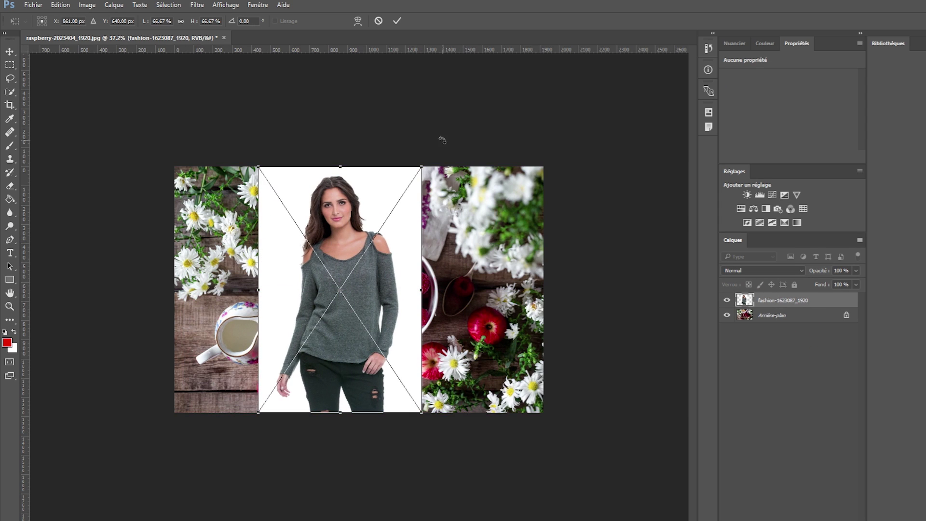
{"action": "left_click", "coordinate": [379, 21]}
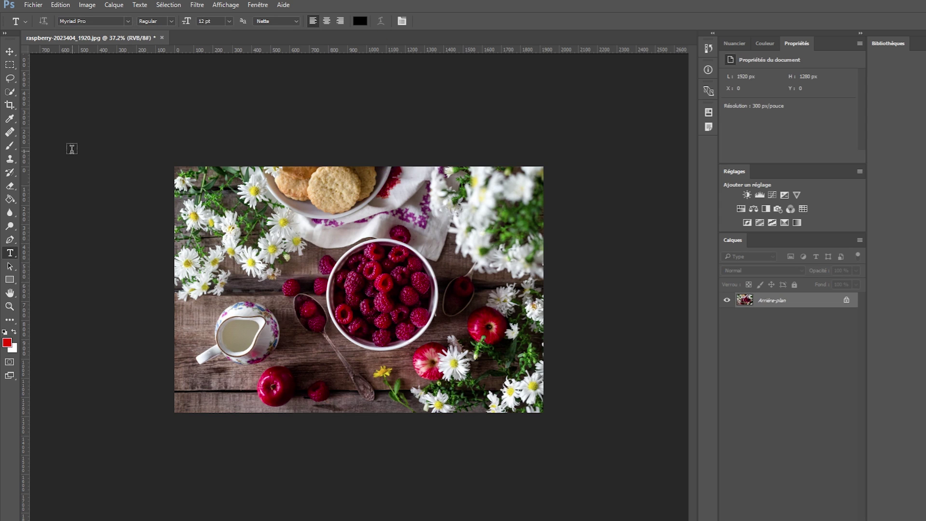
- Open fashion-1623087_1920.jpg as a separate document and switch between it and the raspberry photo
{"action": "left_click", "coordinate": [33, 7]}
{"action": "left_click", "coordinate": [48, 22]}
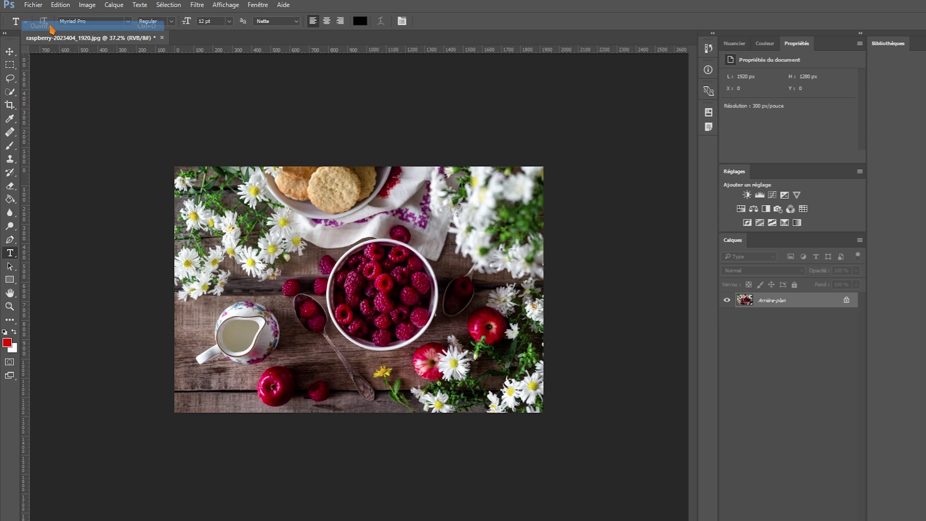
{"action": "double_click", "coordinate": [214, 181]}
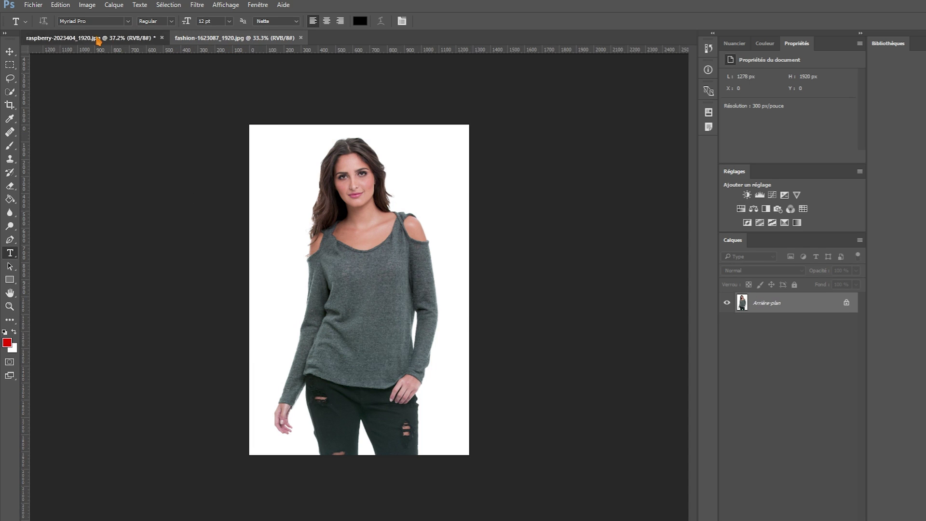
{"action": "left_click", "coordinate": [126, 38]}
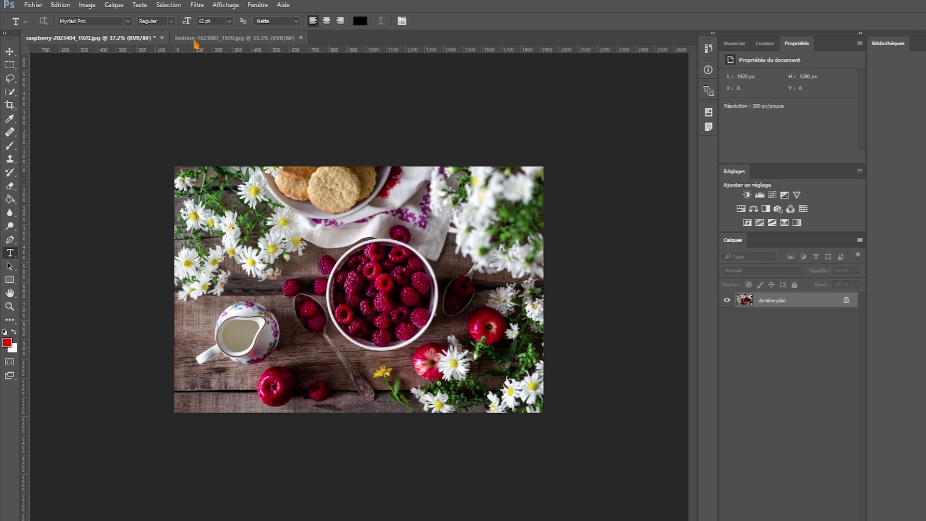
{"action": "left_click", "coordinate": [213, 39]}
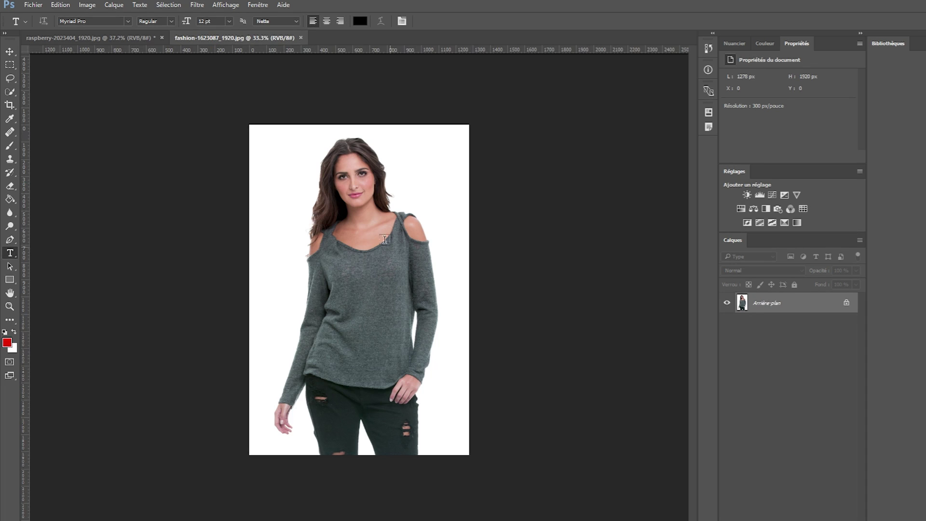
- Copy the woman's photo into the raspberry document as a new layer with the Move tool, and check it by hiding and showing it
{"action": "left_click", "coordinate": [10, 53]}
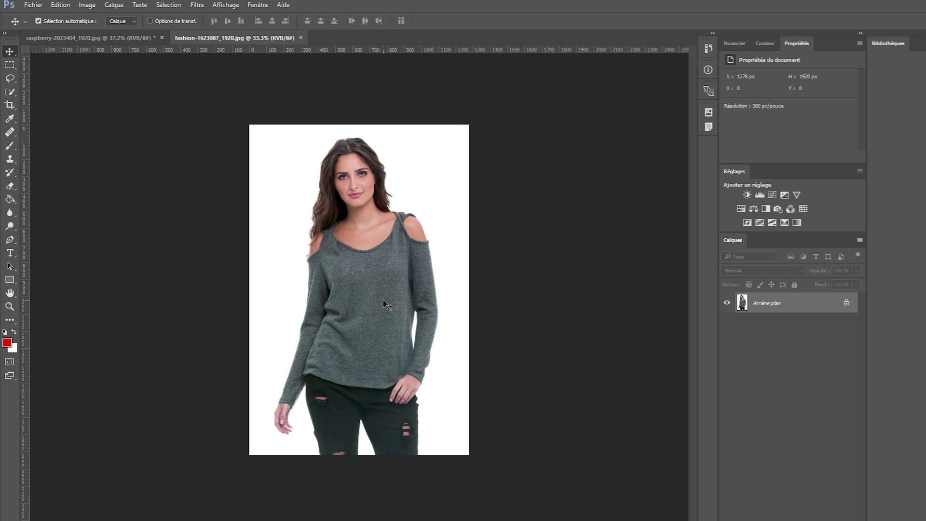
{"action": "left_click_drag", "start_coordinate": [384, 304], "coordinate": [362, 286]}
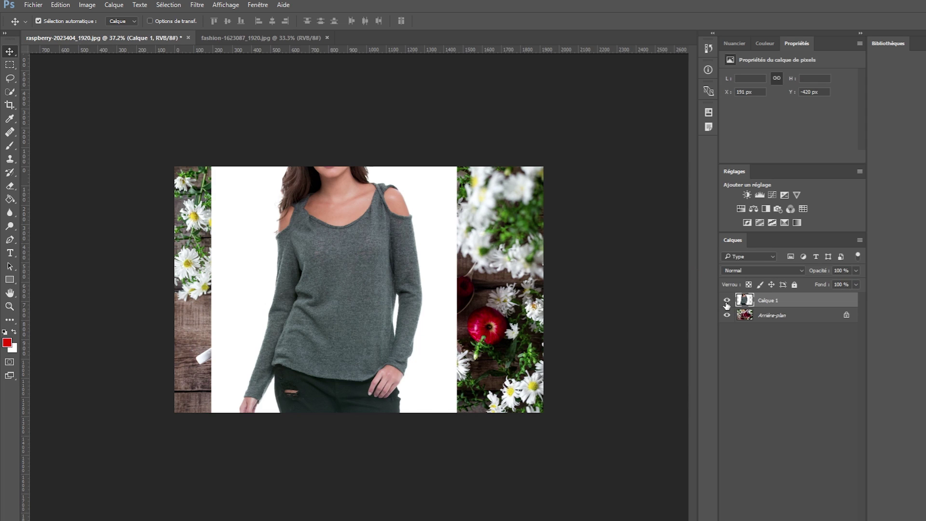
{"action": "left_click", "coordinate": [727, 301]}
{"action": "left_click", "coordinate": [727, 301]}
- Scale the woman's layer to about 76.5% with Free Transform and place it over the photo's right half at X 960 px, Y 0 px
{"action": "key", "text": "ctrl+t"}
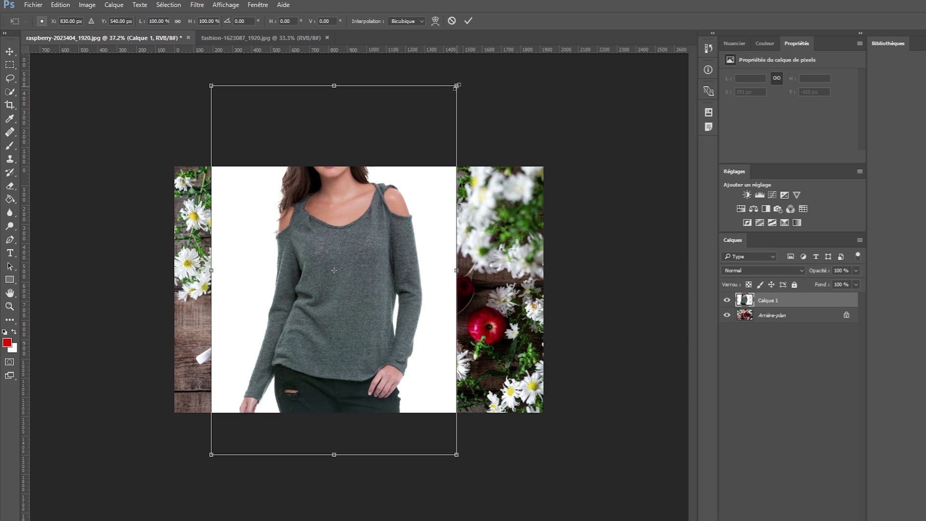
{"action": "left_click_drag", "start_coordinate": [457, 86], "coordinate": [386, 165]}
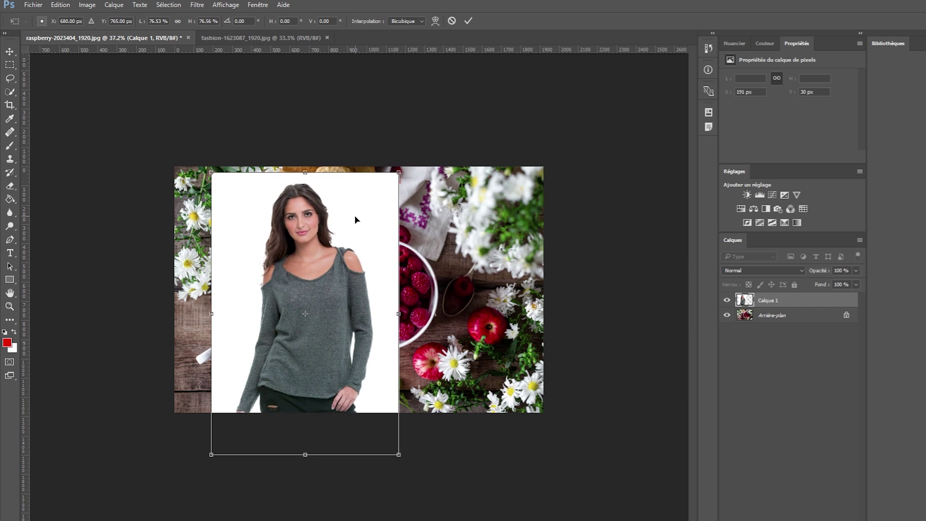
{"action": "left_click_drag", "start_coordinate": [355, 215], "coordinate": [525, 193]}
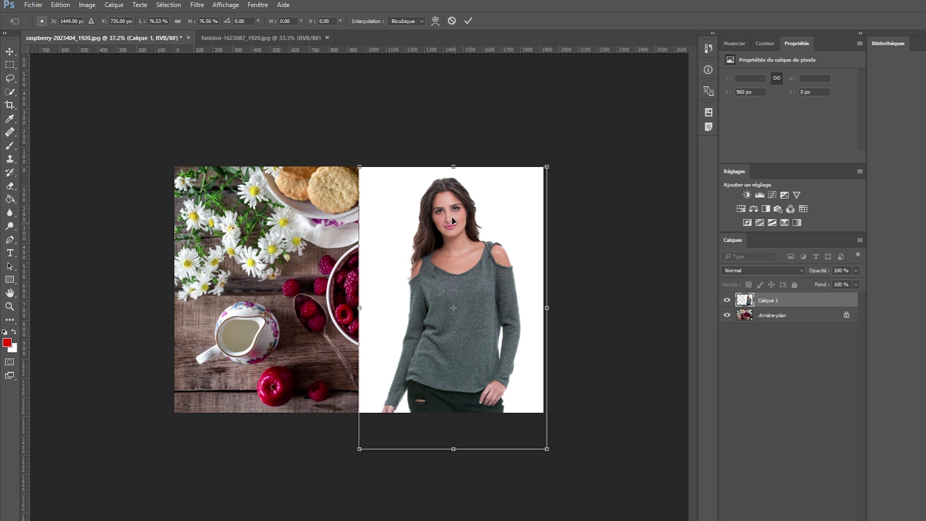
{"action": "left_click", "coordinate": [468, 21]}
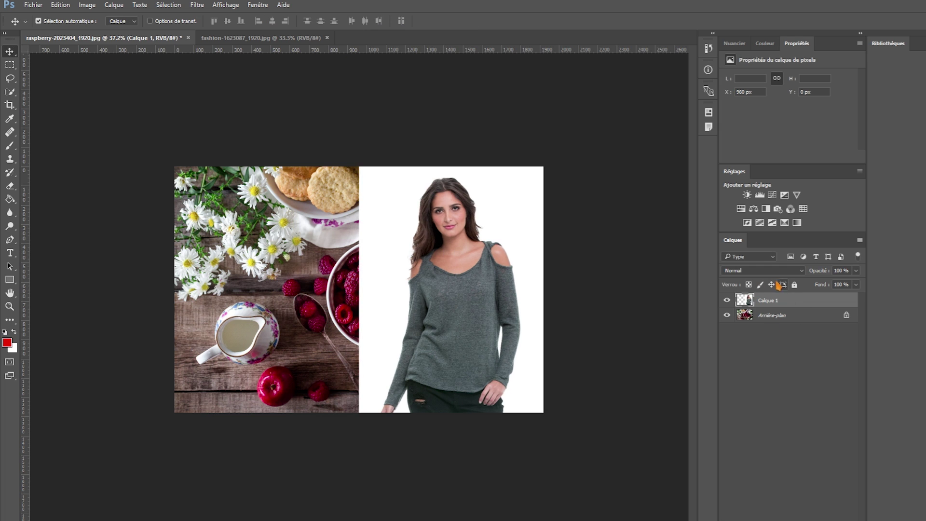
- Paint wavy red brush strokes on the white background at both sides of the woman, and check the layer by hiding and showing it
{"action": "left_click", "coordinate": [753, 271]}
{"action": "left_click", "coordinate": [753, 271]}
{"action": "left_click", "coordinate": [10, 146]}
{"action": "left_click_drag", "start_coordinate": [528, 184], "coordinate": [543, 244]}
{"action": "mouse_move", "coordinate": [381, 188]}
{"action": "left_mouse_down"}
{"action": "mouse_move", "coordinate": [386, 241]}
{"action": "mouse_move", "coordinate": [370, 289]}
{"action": "left_mouse_up"}
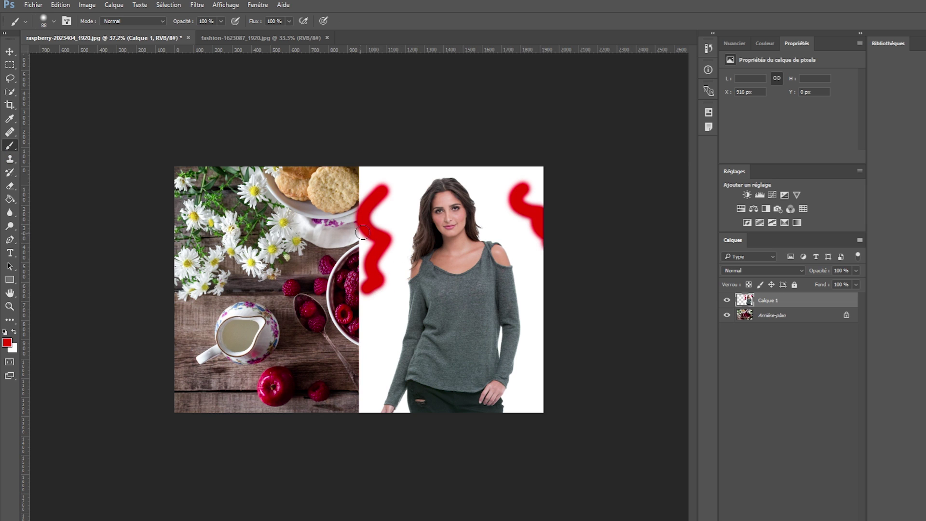
{"action": "left_click", "coordinate": [727, 299]}
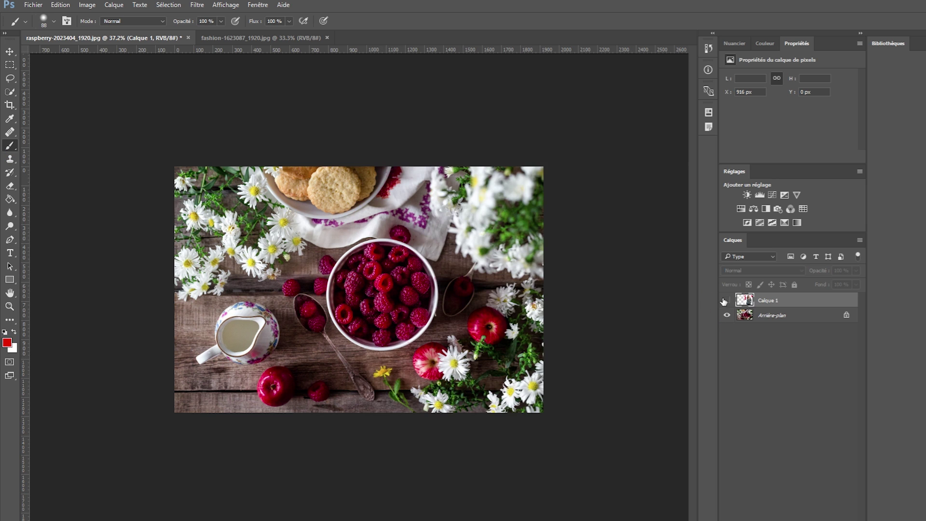
{"action": "left_click", "coordinate": [727, 301]}
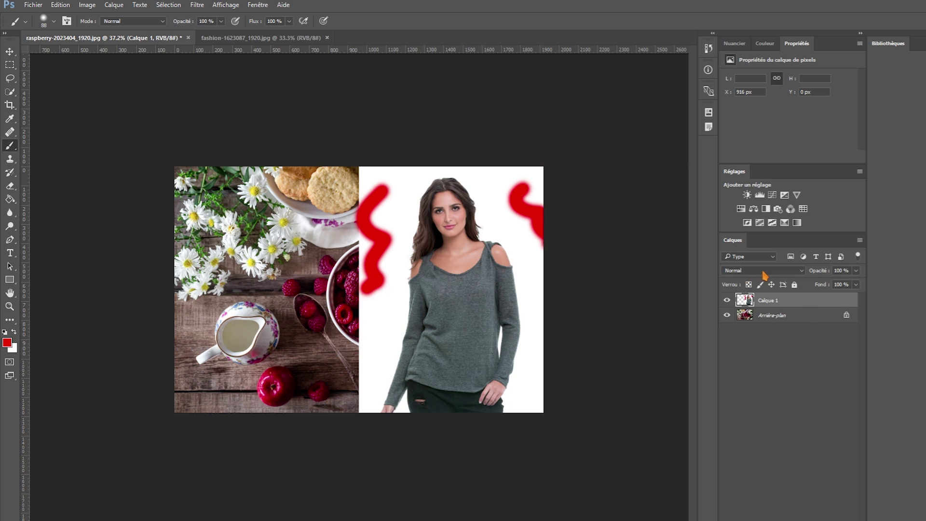
- Set the woman's layer to the Obscurcir blend mode and move it over the photo's left half, to X -62 px, Y -70 px
{"action": "left_click", "coordinate": [766, 271]}
{"action": "left_click", "coordinate": [761, 286]}
{"action": "left_click", "coordinate": [743, 271]}
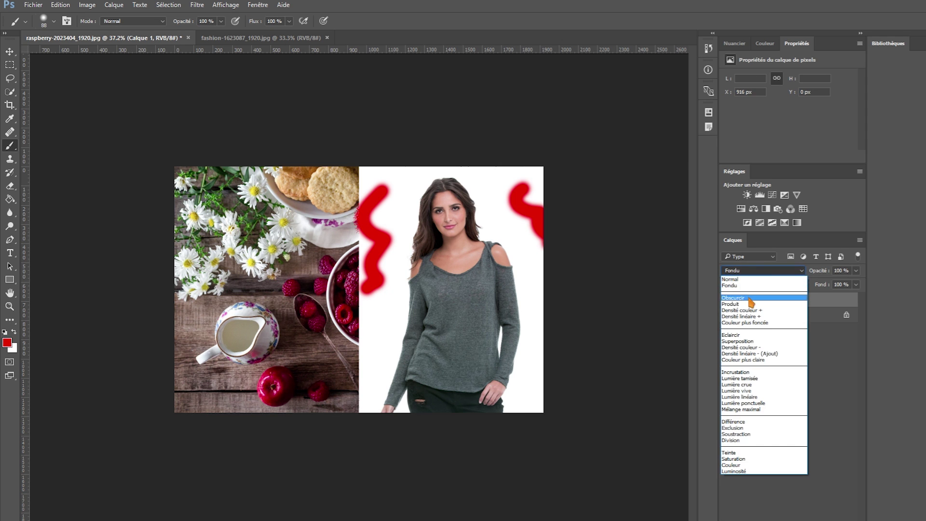
{"action": "left_click", "coordinate": [750, 301]}
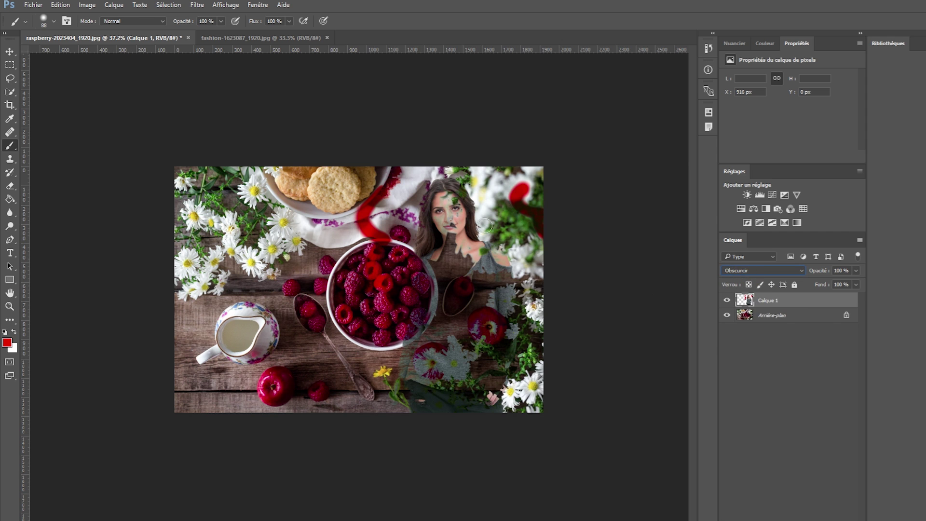
{"action": "left_click", "coordinate": [9, 52]}
{"action": "mouse_move", "coordinate": [457, 298]}
{"action": "left_mouse_down"}
{"action": "mouse_move", "coordinate": [465, 284]}
{"action": "mouse_move", "coordinate": [477, 288]}
{"action": "mouse_move", "coordinate": [364, 277]}
{"action": "mouse_move", "coordinate": [265, 285]}
{"action": "mouse_move", "coordinate": [273, 289]}
{"action": "left_mouse_up"}
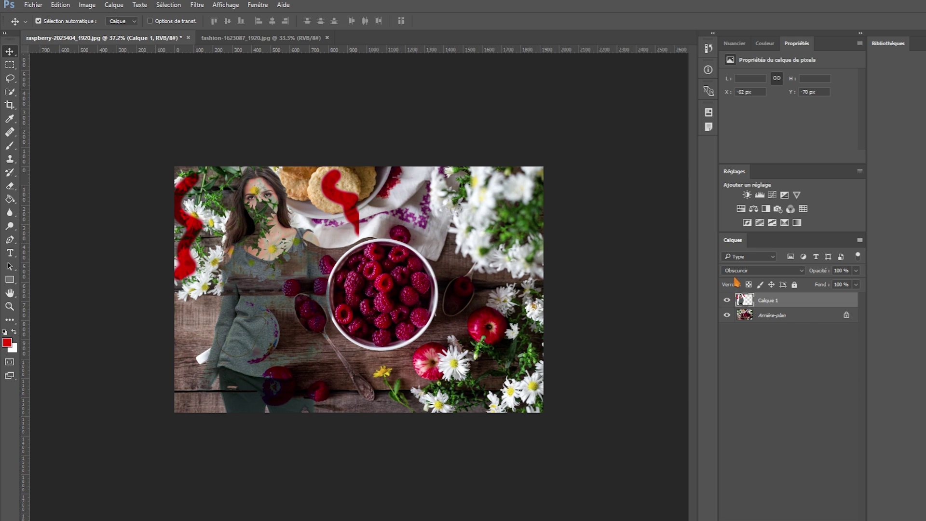
- Try the blend modes Produit, Densité couleur +, Densité linéaire + and Couleur plus foncée on the woman's layer
{"action": "left_click", "coordinate": [750, 271]}
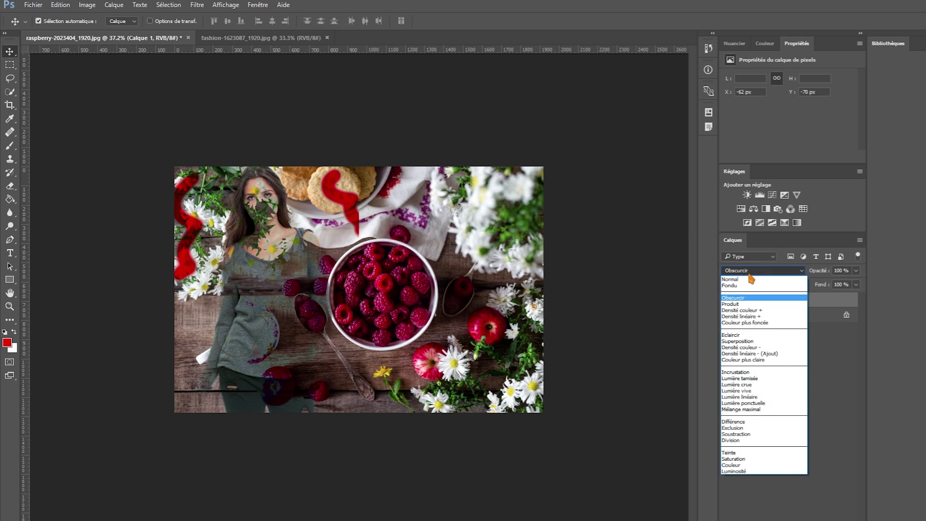
{"action": "left_click", "coordinate": [747, 304]}
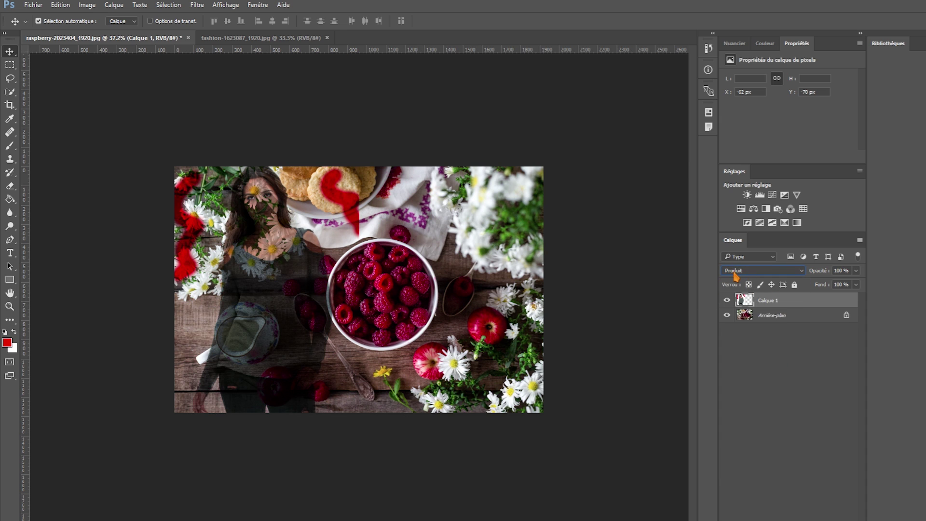
{"action": "left_click", "coordinate": [736, 273]}
{"action": "left_click", "coordinate": [741, 311]}
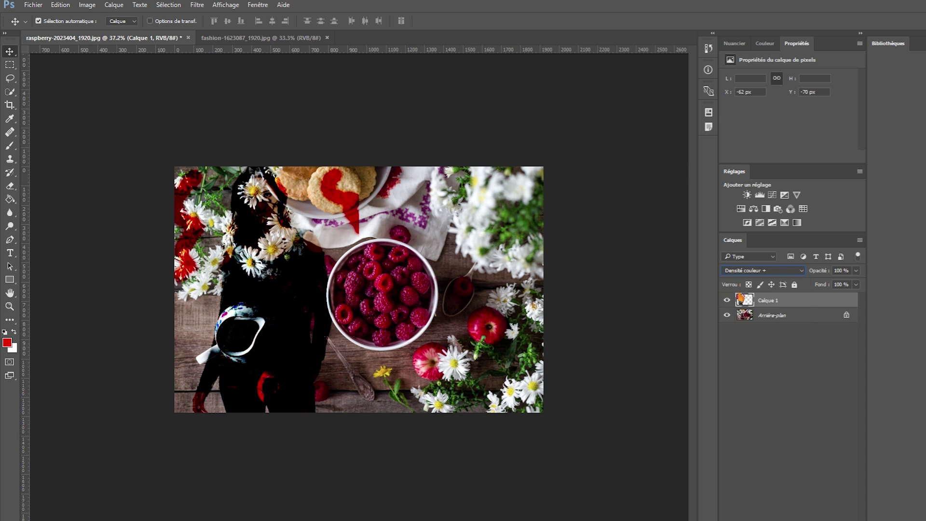
{"action": "left_click", "coordinate": [740, 273]}
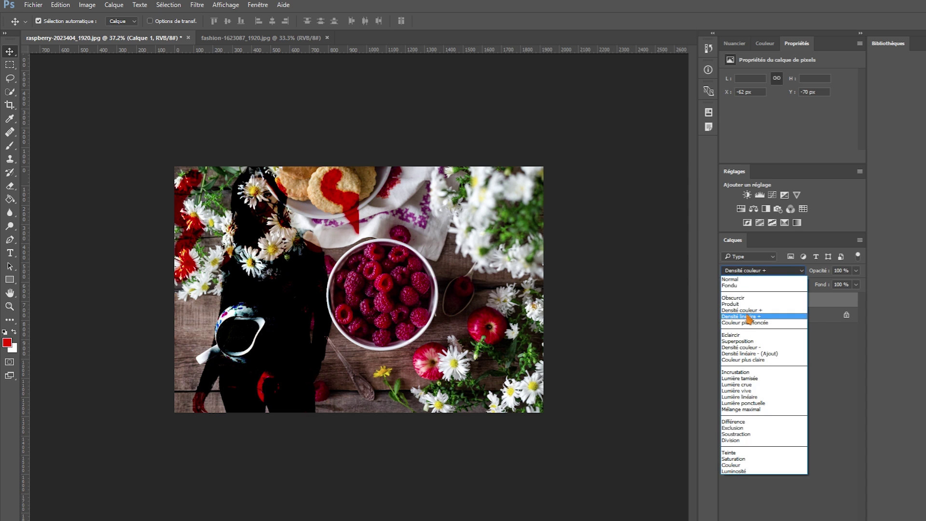
{"action": "left_click", "coordinate": [749, 317]}
{"action": "left_click", "coordinate": [745, 272]}
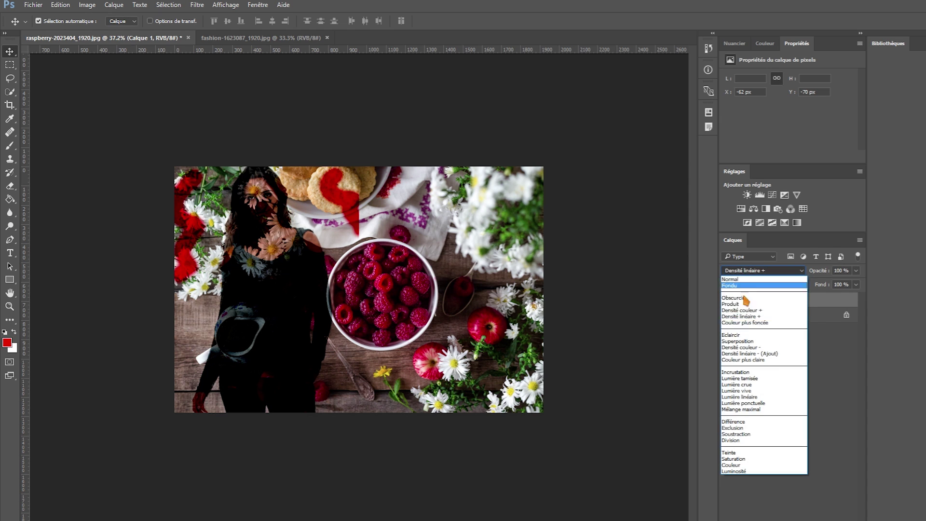
{"action": "left_click", "coordinate": [746, 323]}
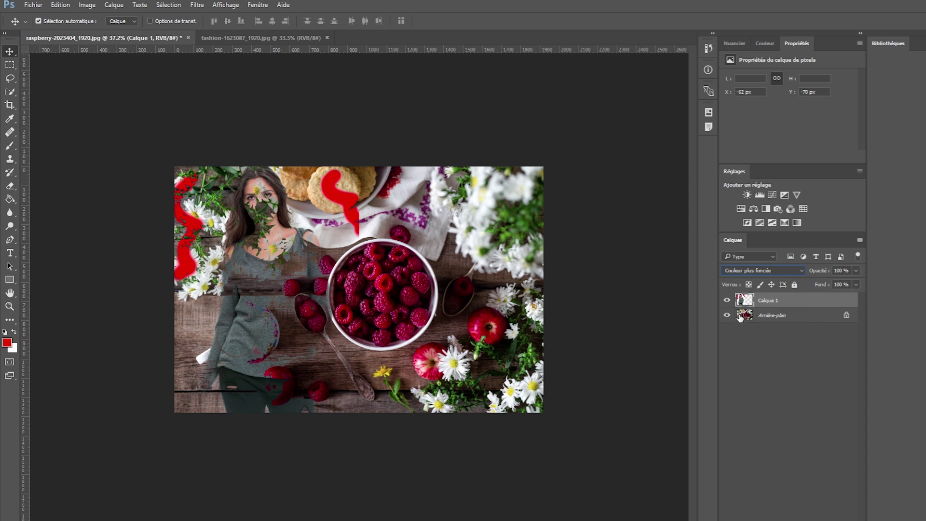
{"action": "left_click", "coordinate": [748, 271]}
{"action": "left_click", "coordinate": [755, 339]}
- Set the woman's layer back to the Normal blend mode and its opacity to 20%
{"action": "left_click", "coordinate": [750, 271]}
{"action": "left_click", "coordinate": [750, 280]}
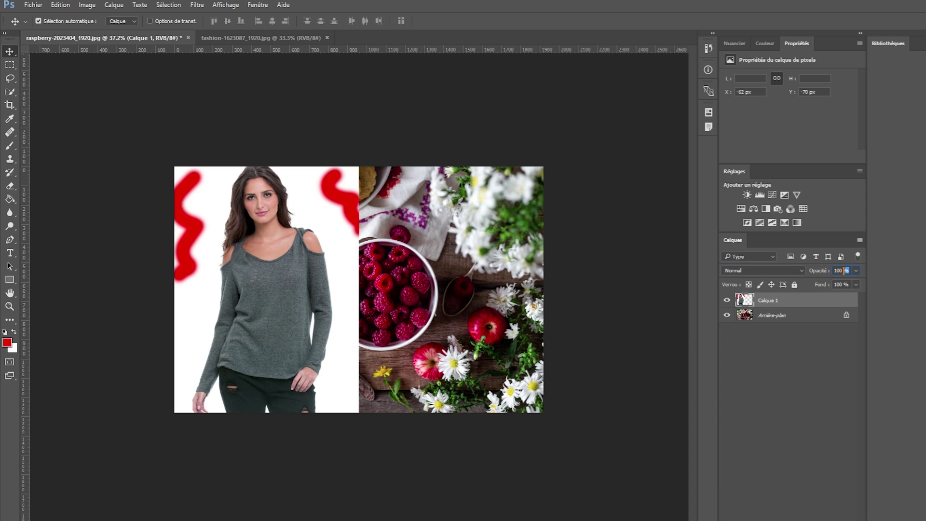
{"action": "type", "text": "20"}
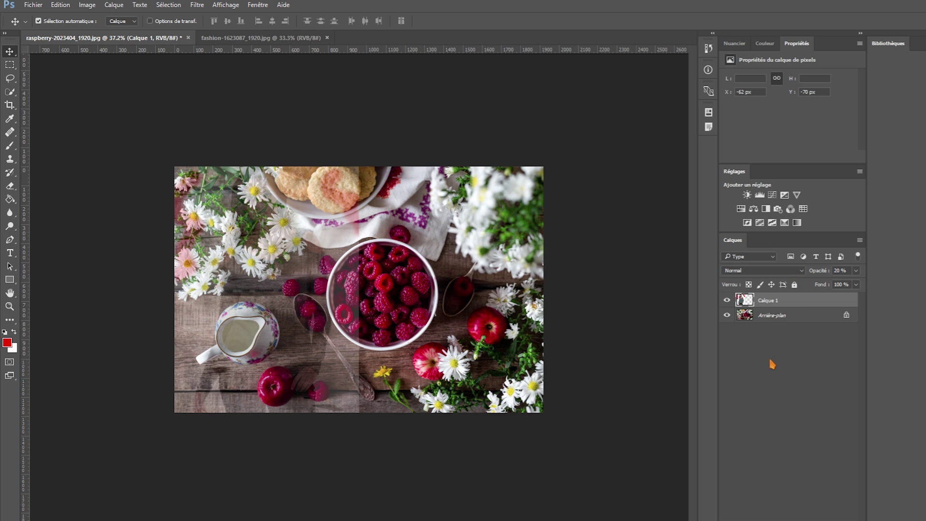
{"action": "right_click", "coordinate": [771, 301]}
{"action": "left_click", "coordinate": [725, 395]}
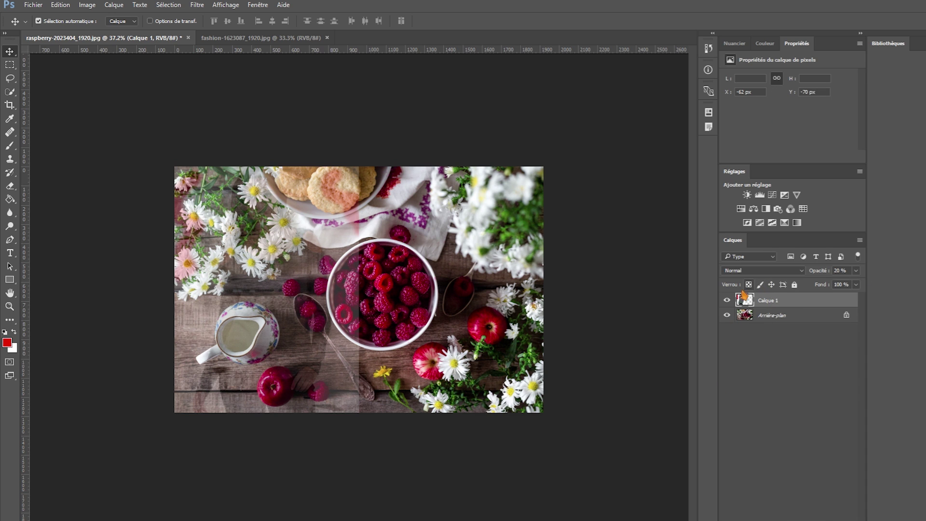